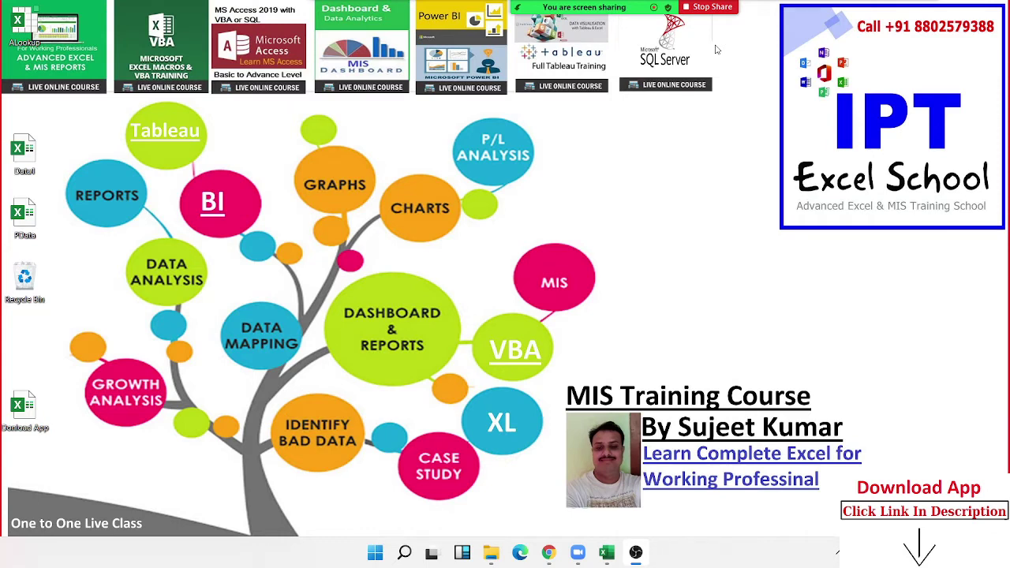
Step: Open iptindia.com in a new Chrome tab and scroll down its homepage
click(554, 558)
mouse_move(518, 48)
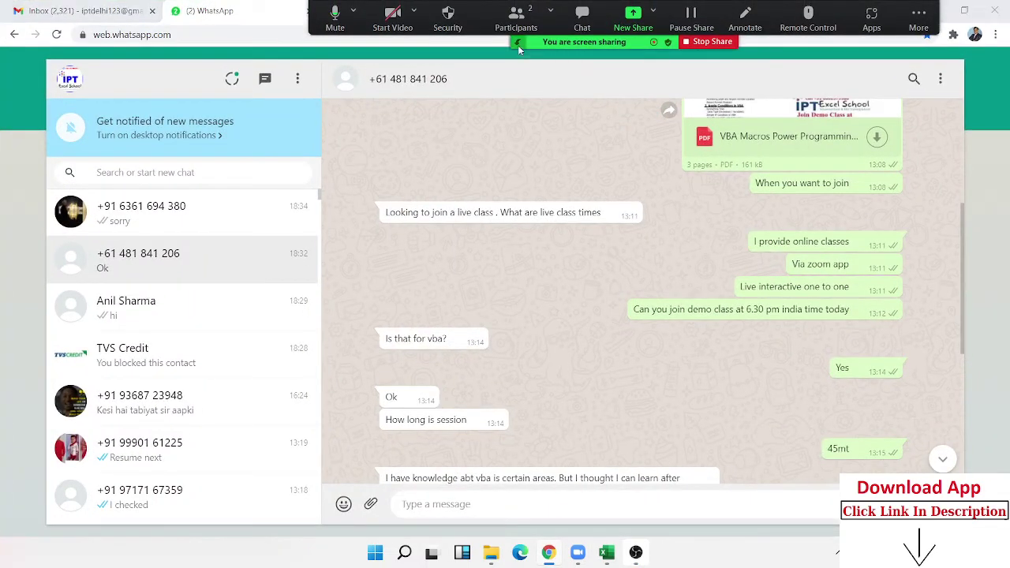
drag(518, 42, 519, 493)
click(653, 11)
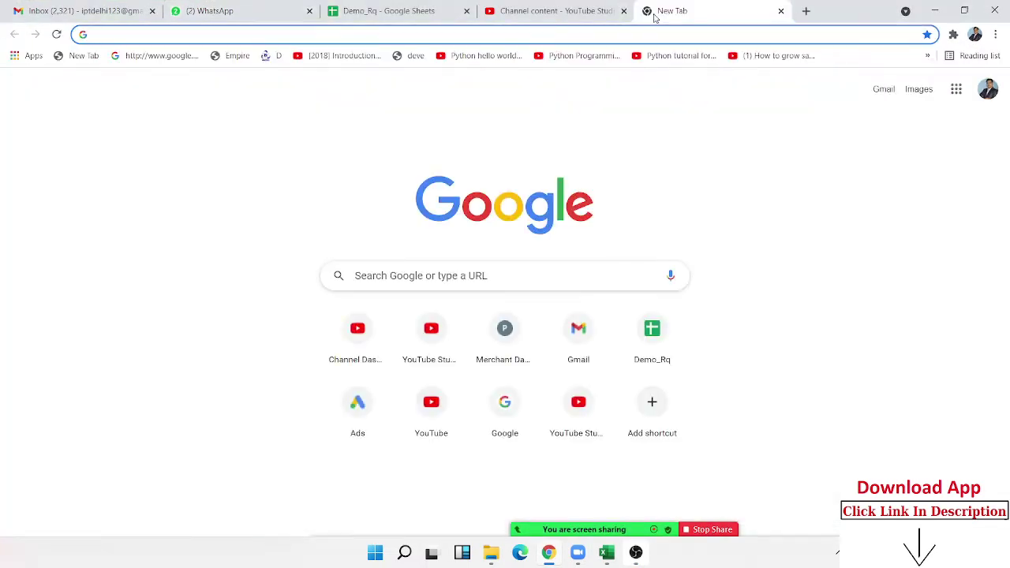
text(ip)
key(Return)
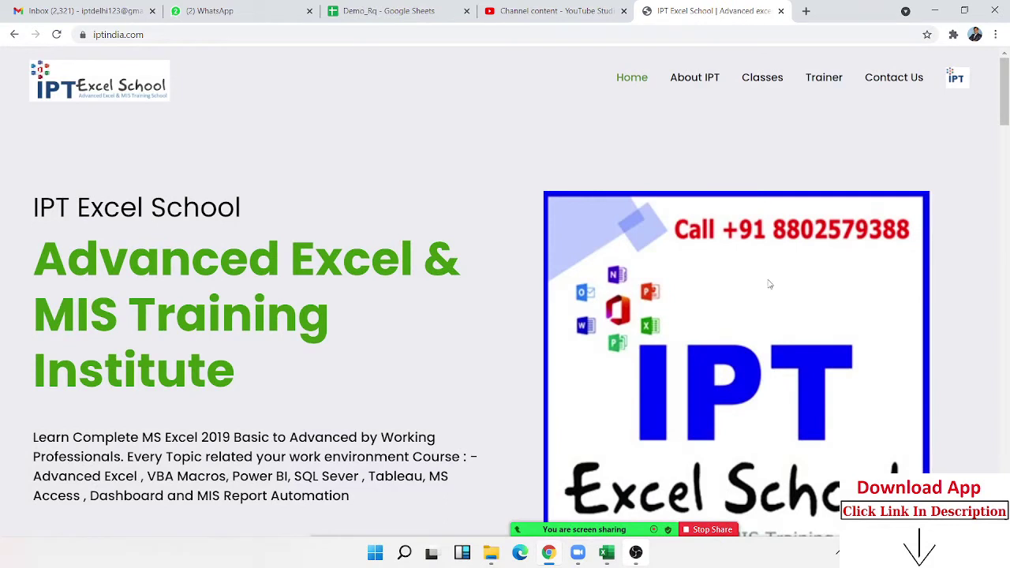
scroll(769, 284, down, 2)
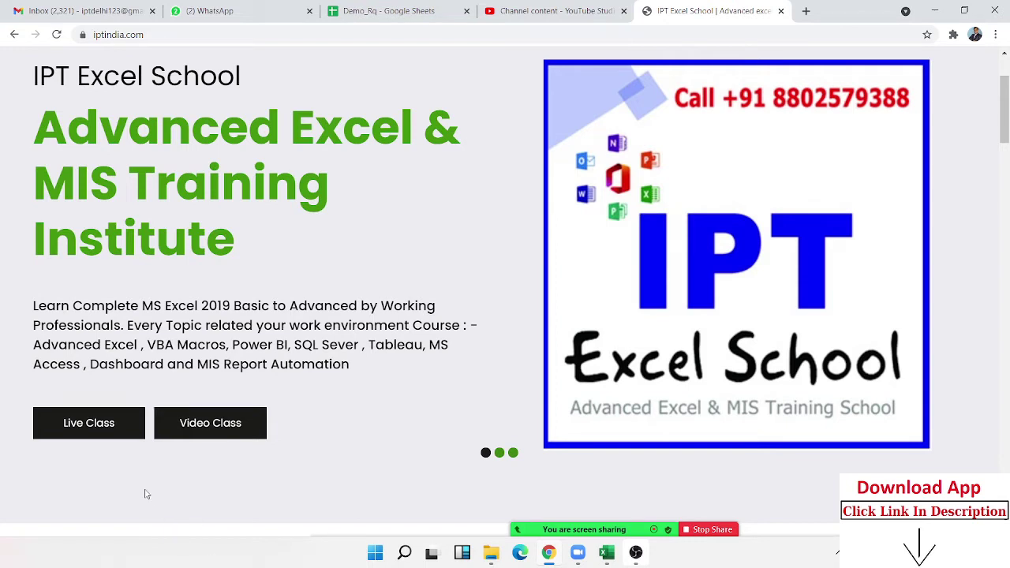
Step: Go to the Live Class listings and choose the Excel VBA Macros Programming course
click(112, 432)
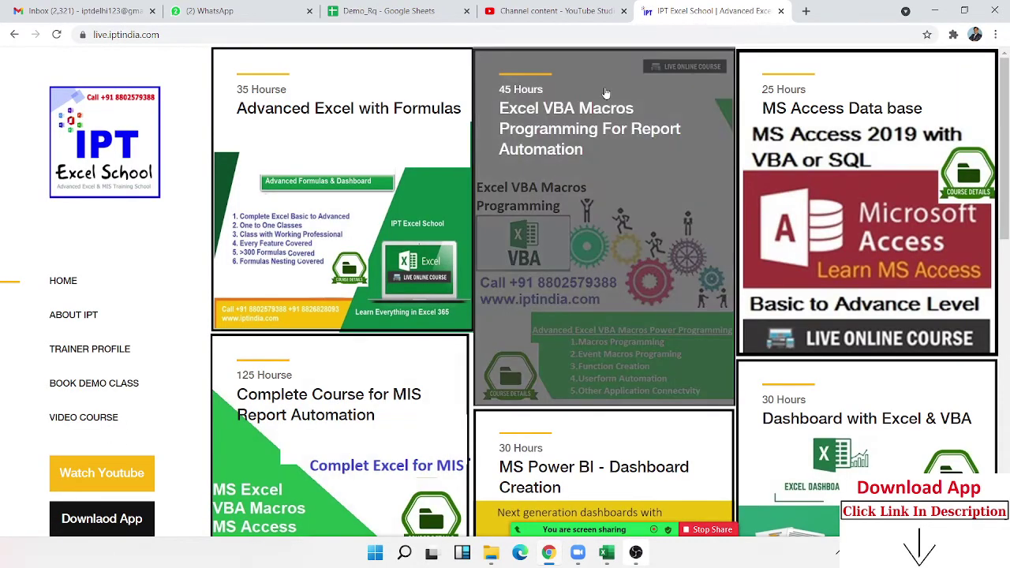
click(595, 137)
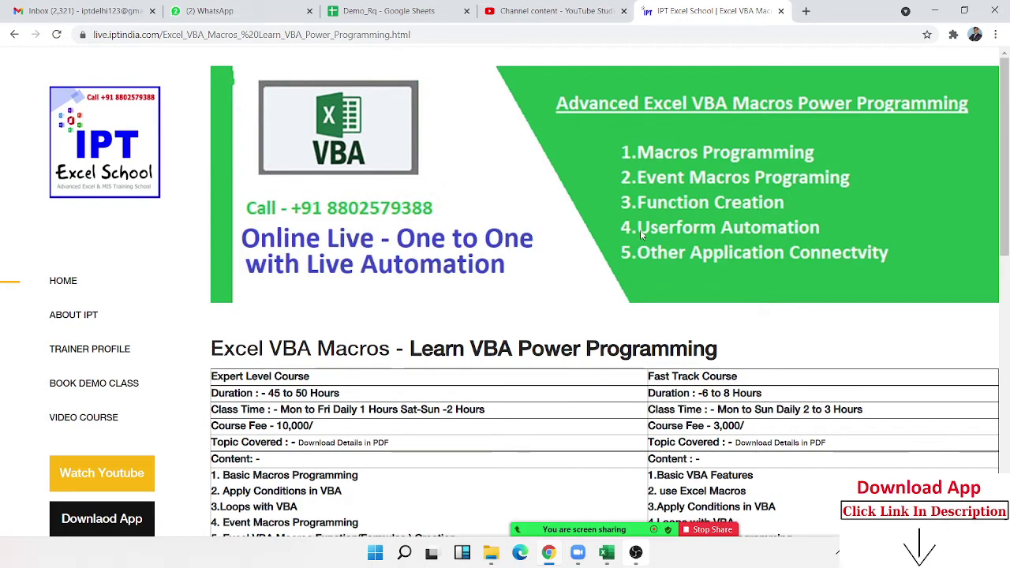
scroll(640, 229, down, 2)
scroll(644, 223, down, 1)
scroll(613, 230, down, 1)
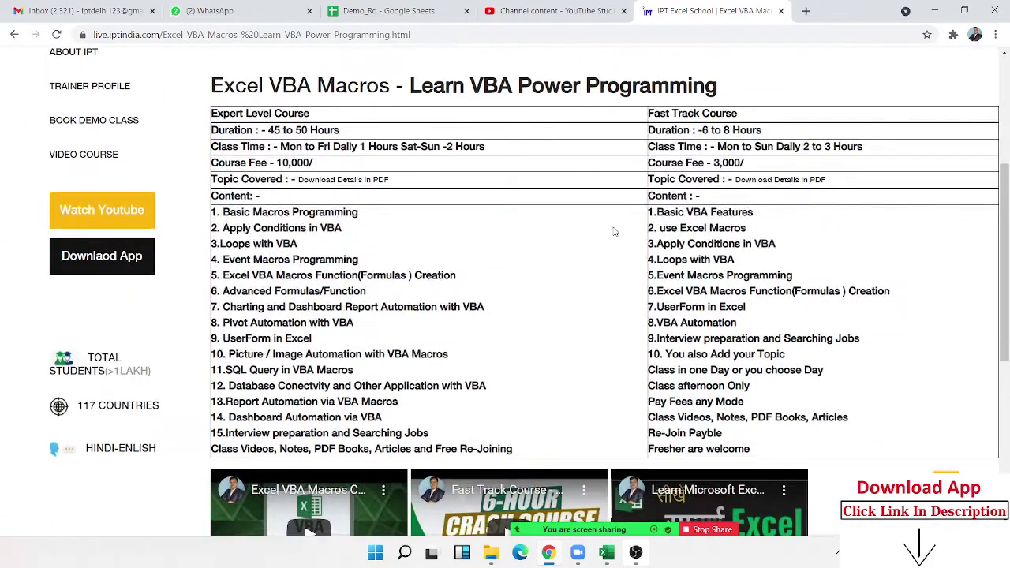
scroll(612, 242, up, 1)
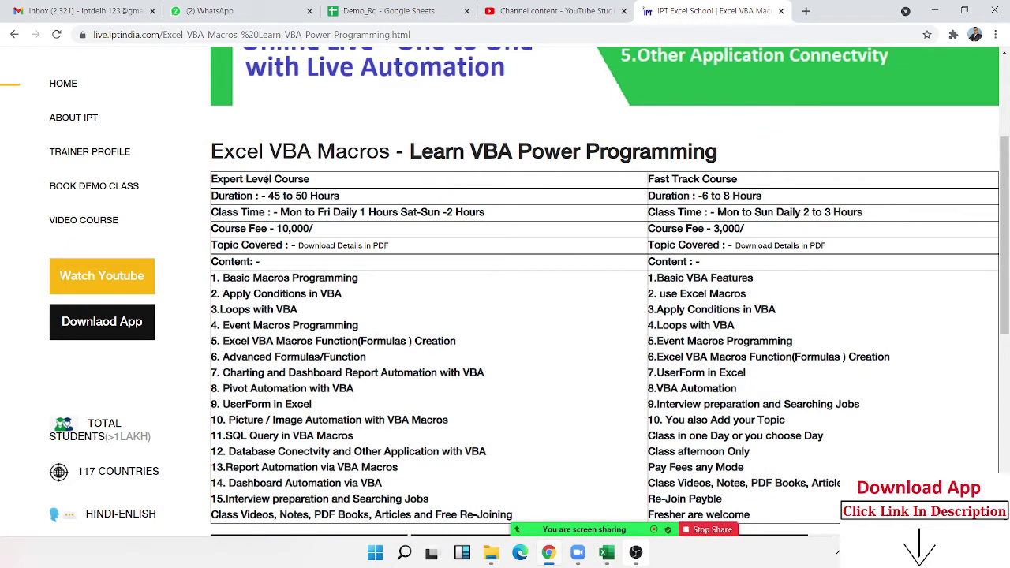
triple_click(270, 178)
click(280, 196)
double_click(328, 197)
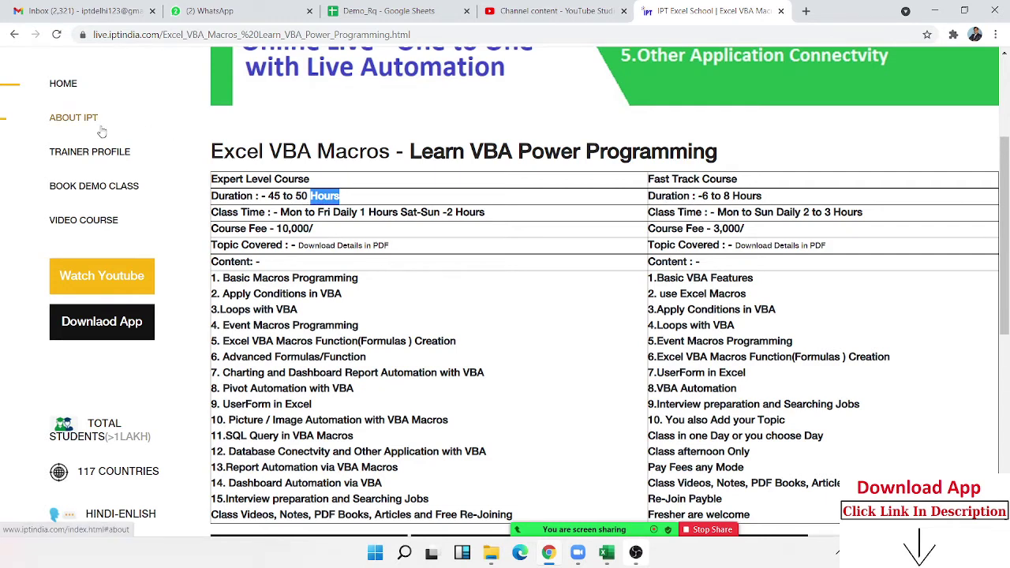
double_click(335, 220)
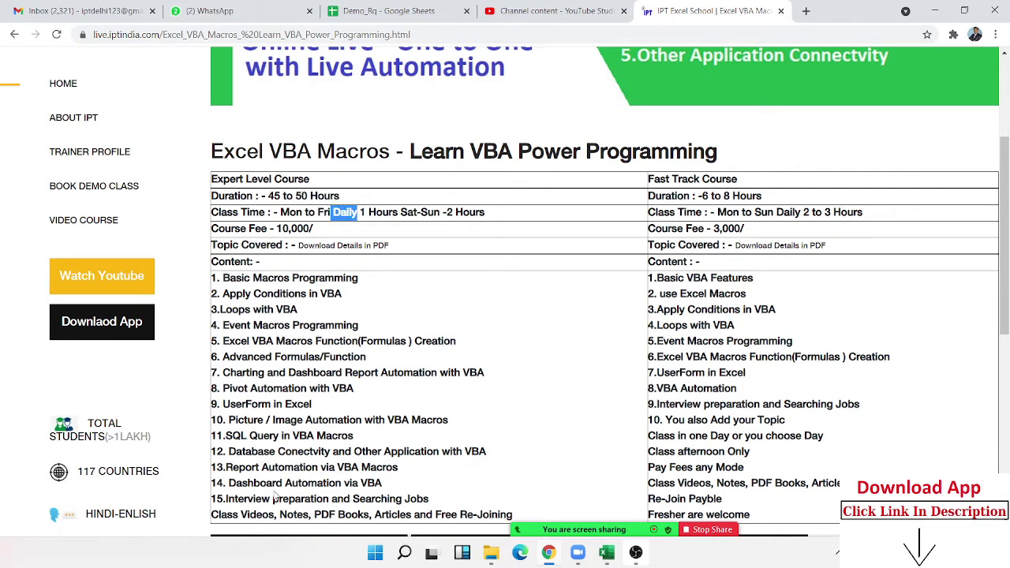
triple_click(244, 483)
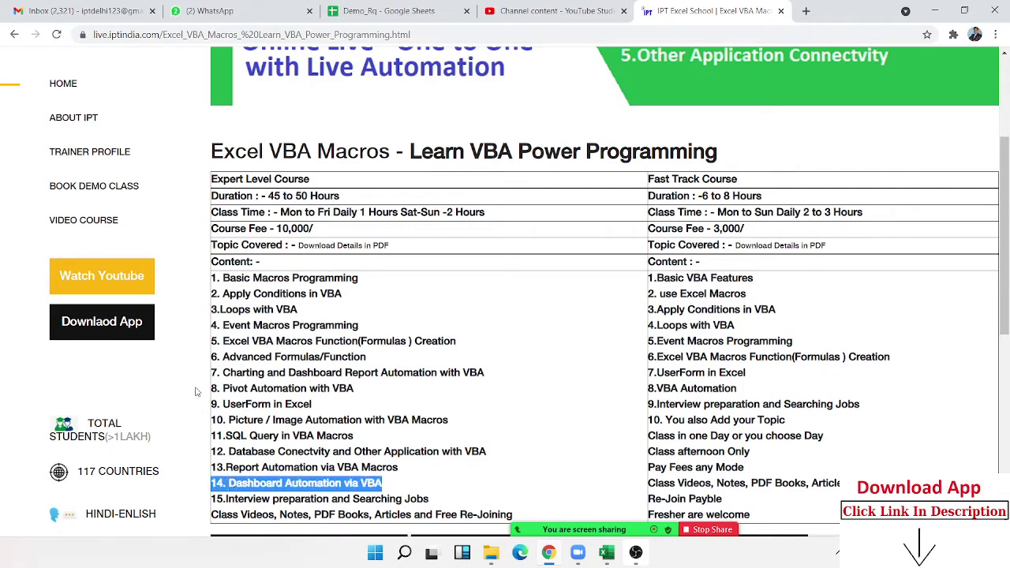
double_click(230, 278)
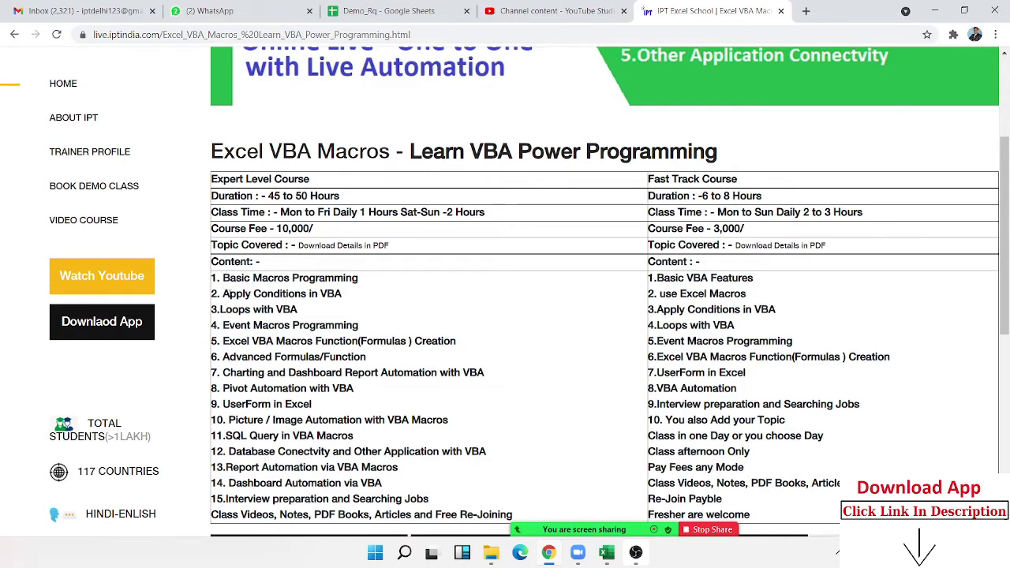
double_click(231, 294)
double_click(236, 325)
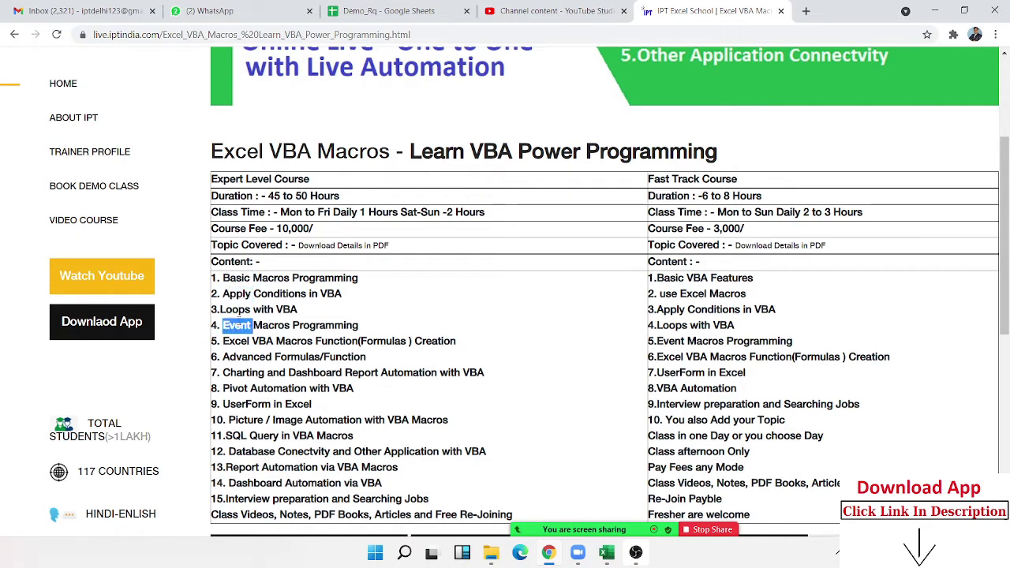
double_click(236, 340)
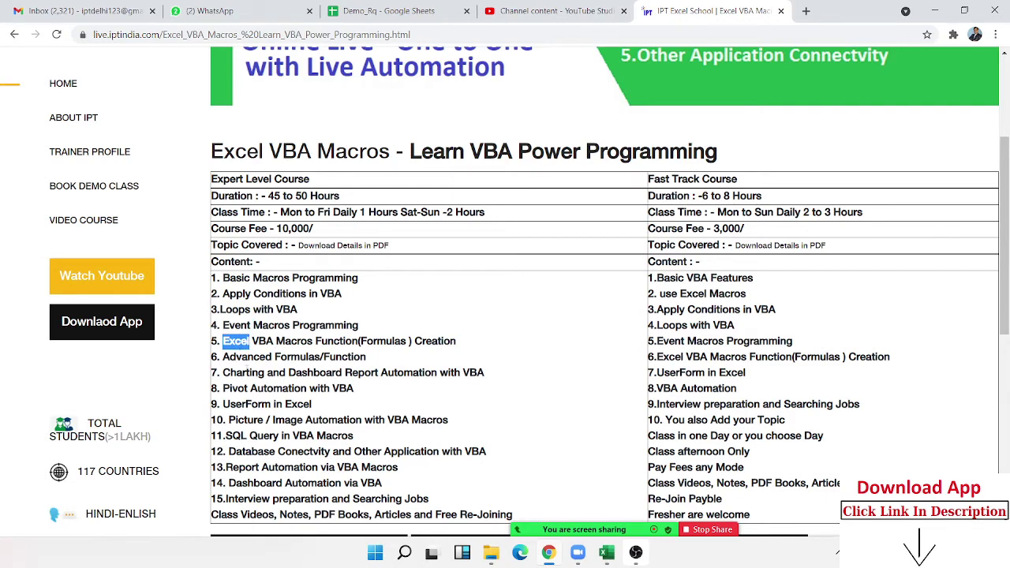
triple_click(243, 359)
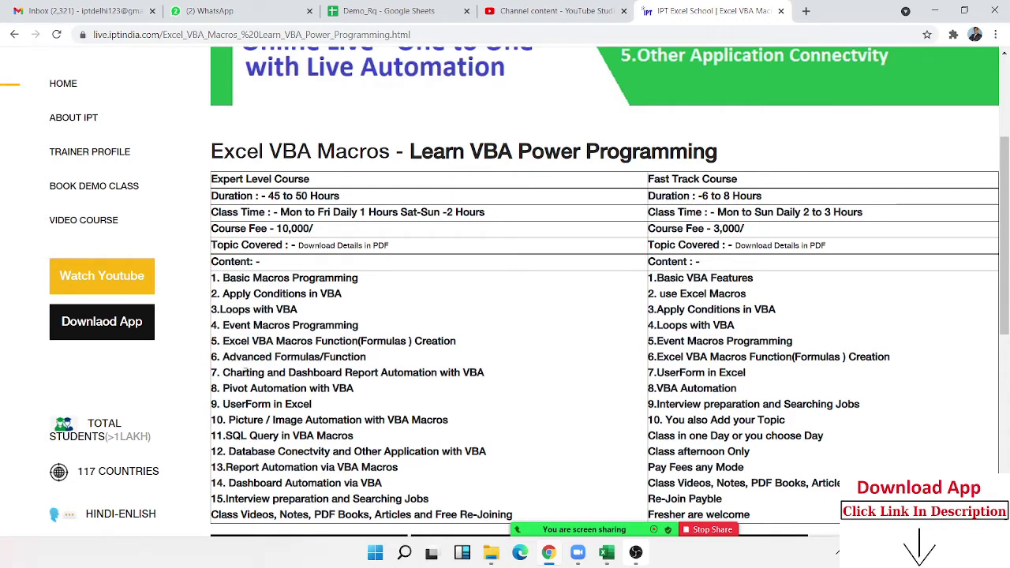
triple_click(245, 373)
double_click(236, 388)
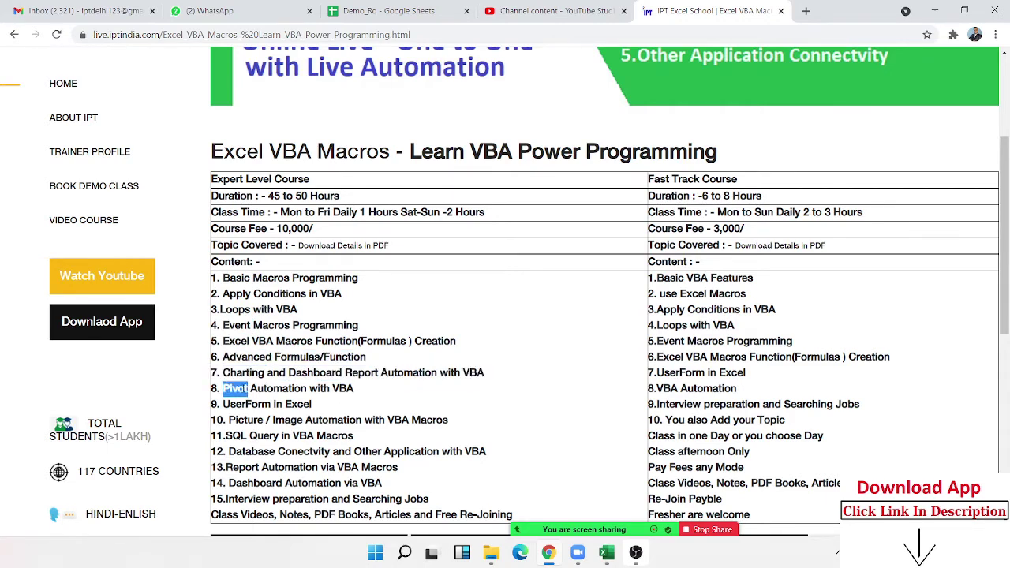
double_click(244, 404)
click(249, 418)
triple_click(249, 419)
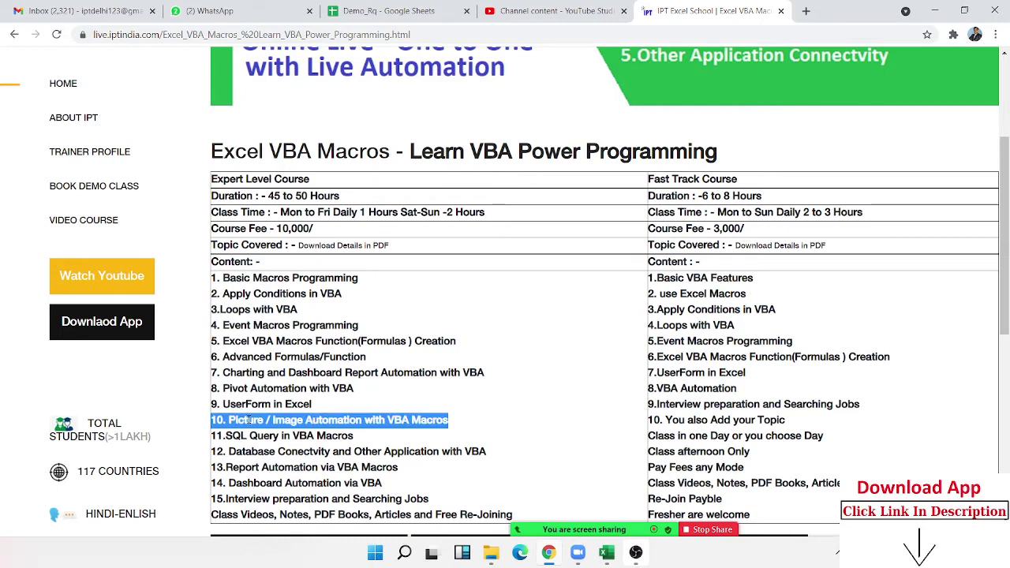
triple_click(241, 436)
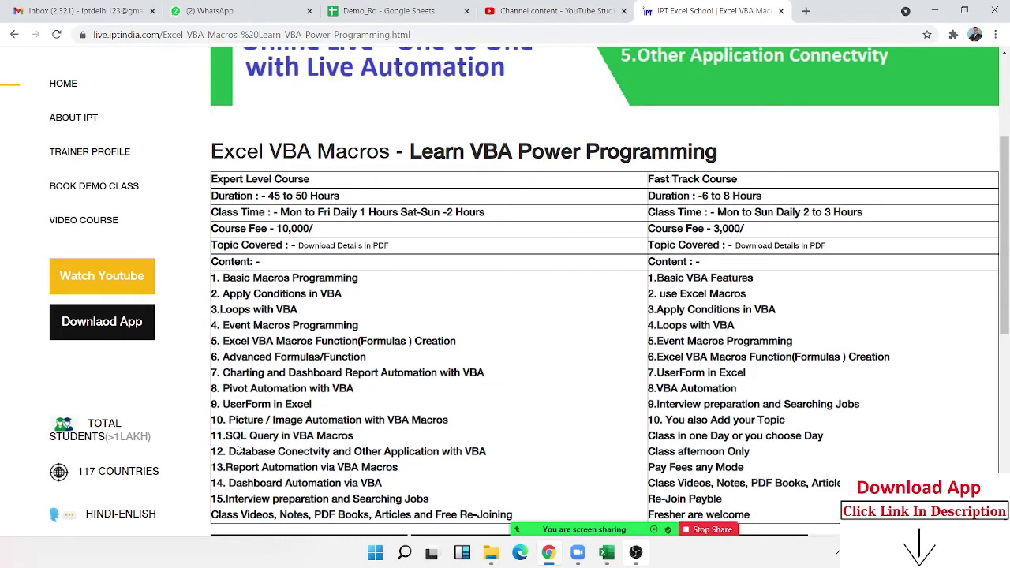
triple_click(240, 450)
click(235, 468)
triple_click(236, 468)
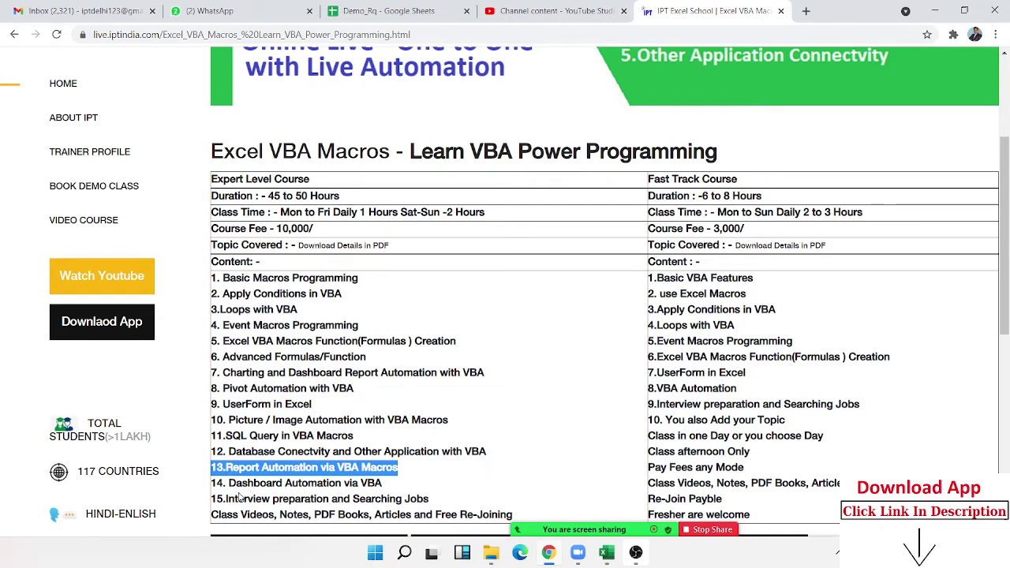
double_click(241, 484)
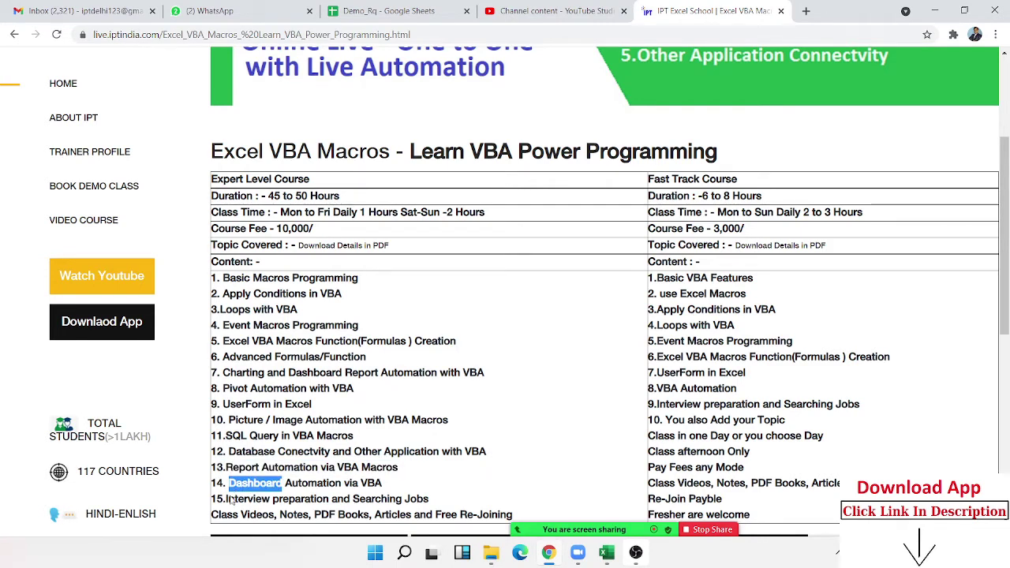
triple_click(224, 517)
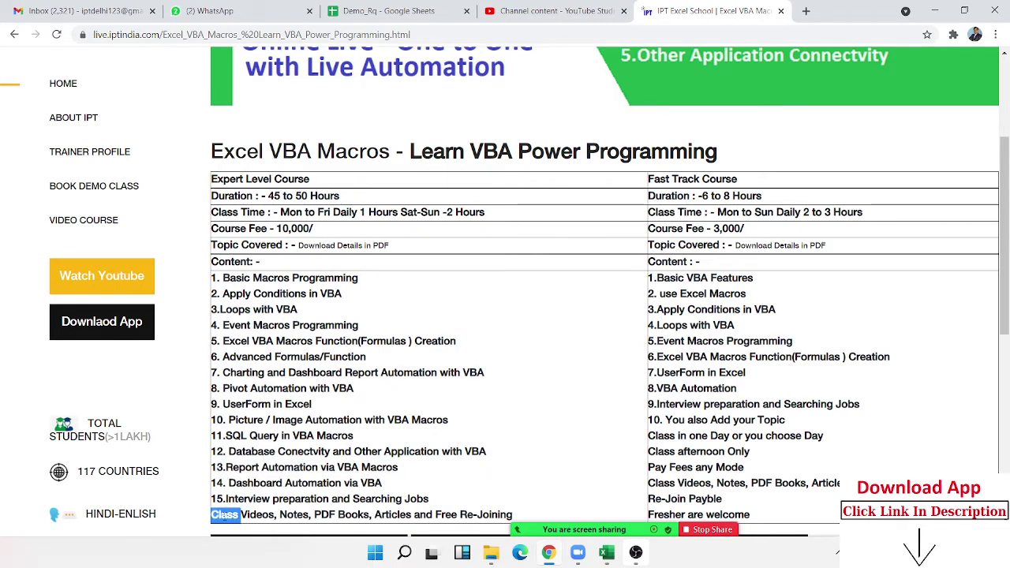
double_click(243, 515)
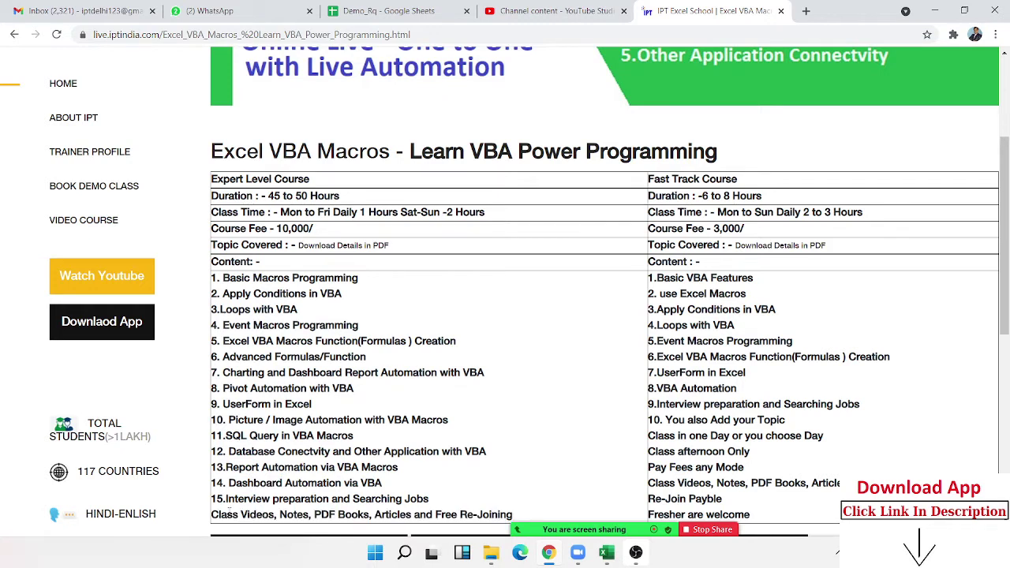
double_click(224, 514)
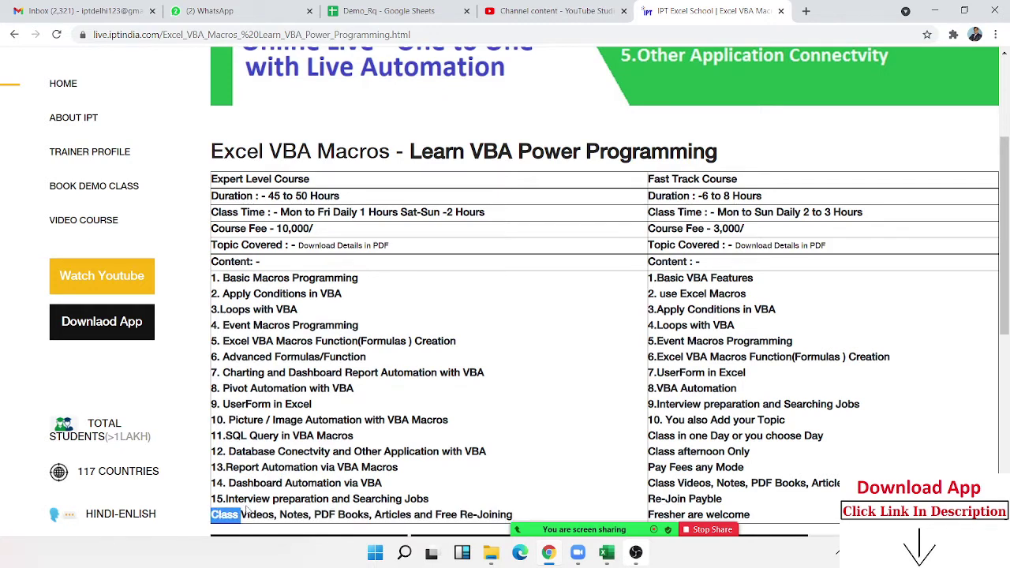
double_click(293, 514)
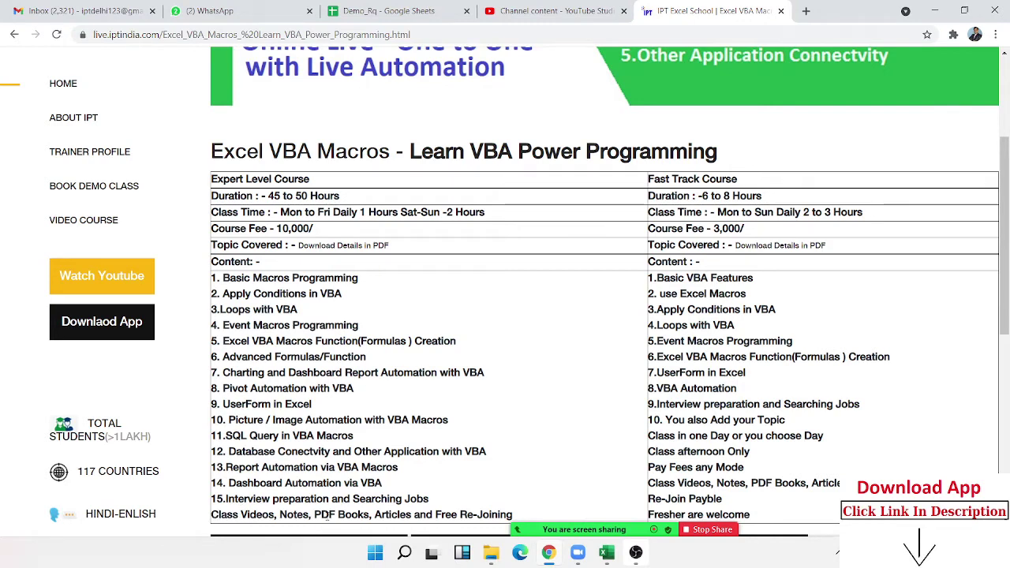
double_click(325, 515)
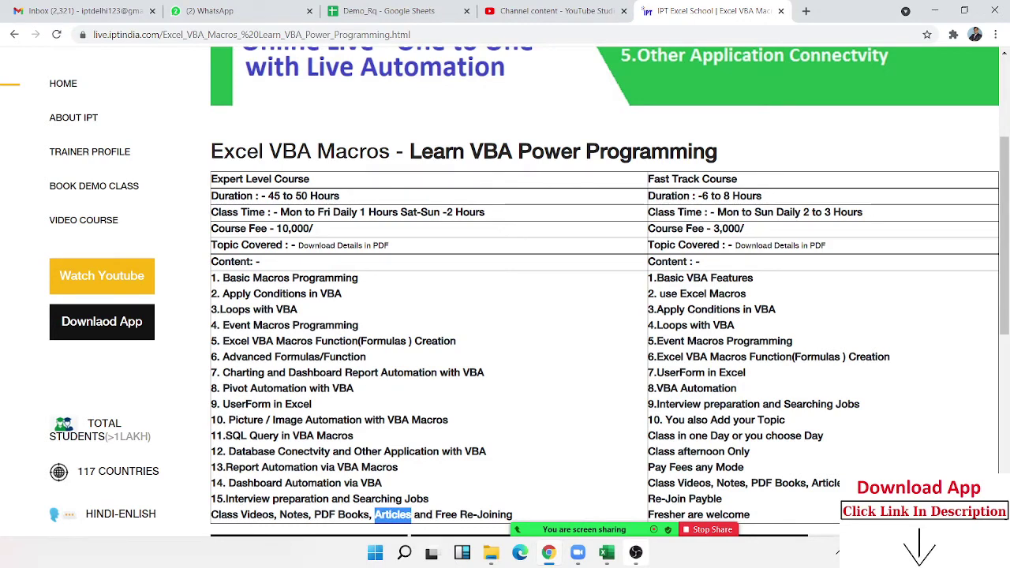
drag(434, 514, 513, 514)
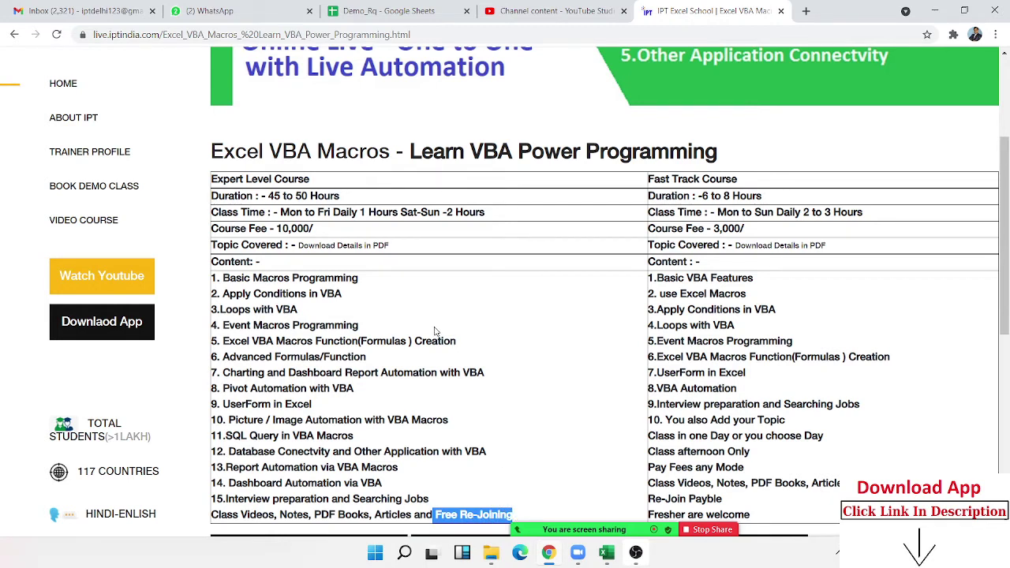
click(282, 195)
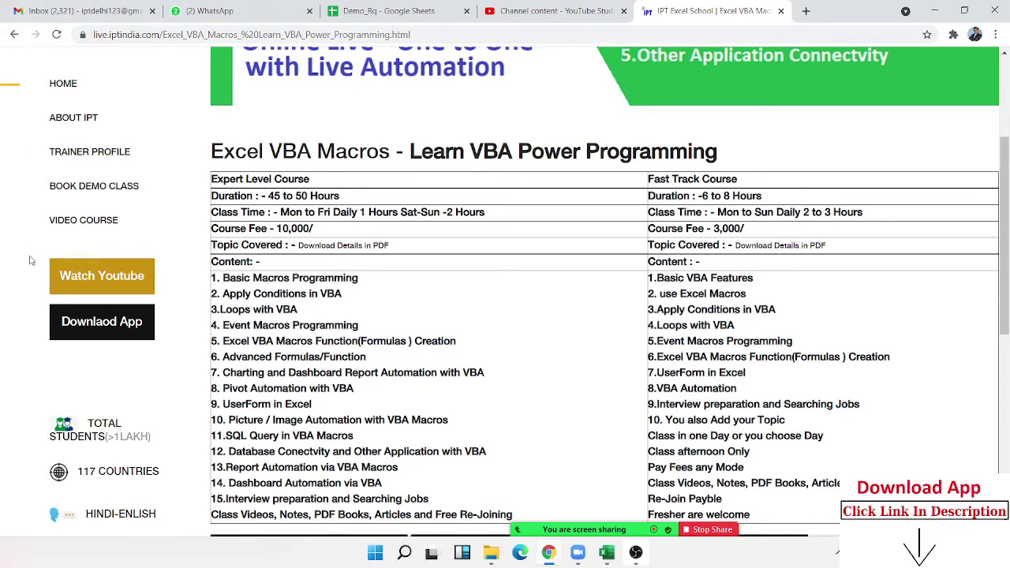
Step: Highlight the class videos line and the word Class, then clear the selection
triple_click(242, 517)
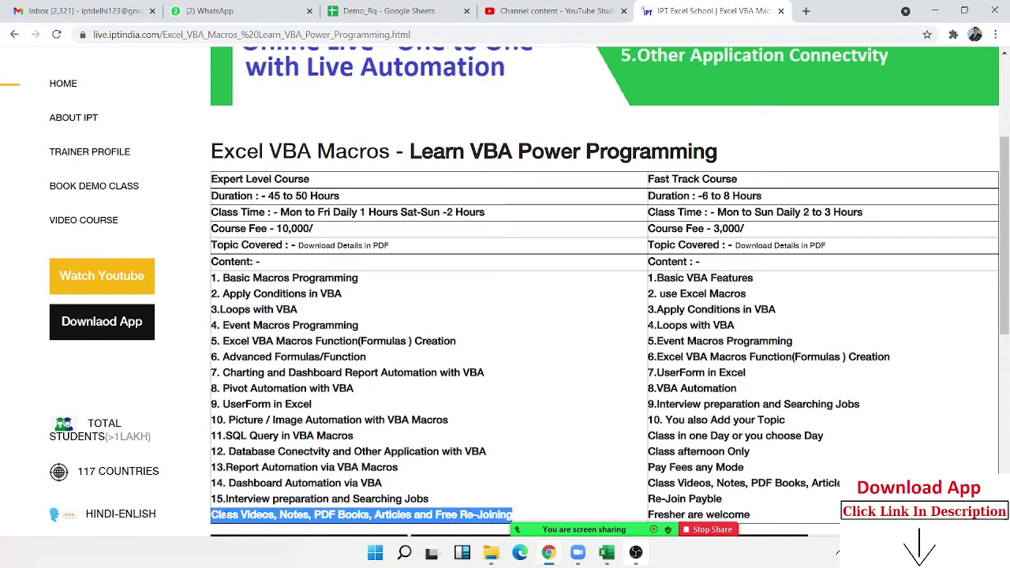
double_click(228, 515)
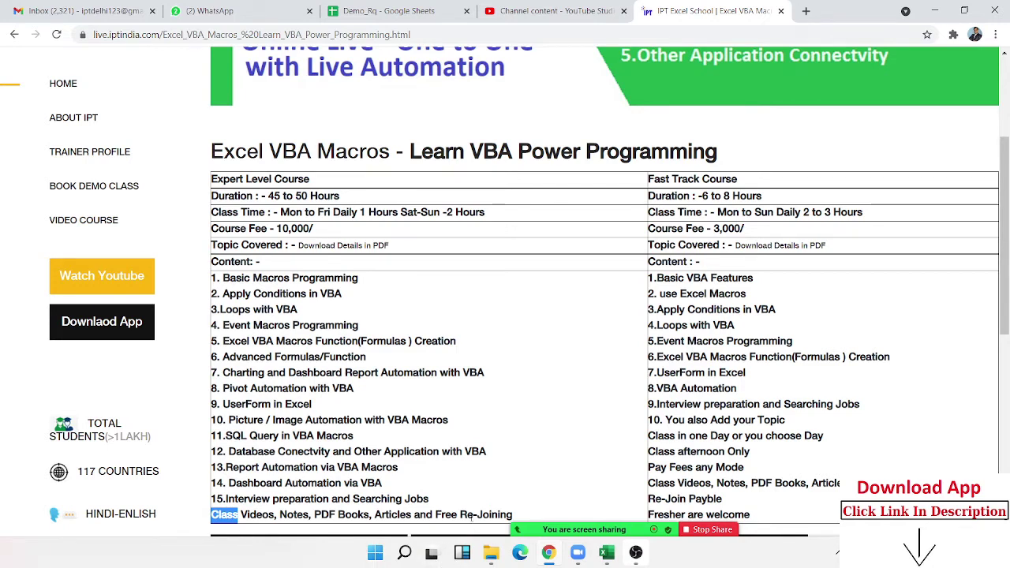
click(473, 514)
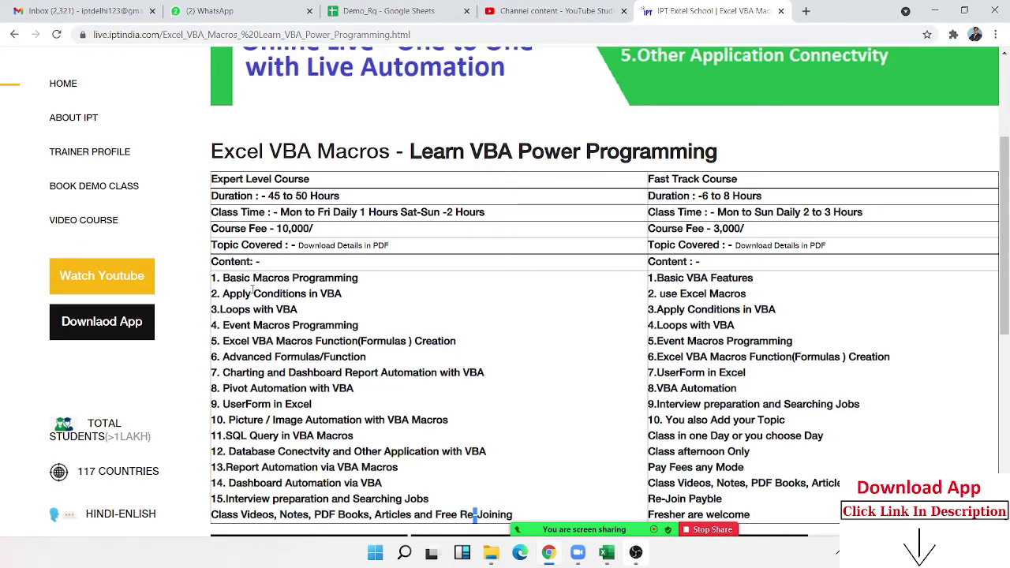
Step: Open the course details PDF from the 'Download Details in PDF' link
scroll(328, 276, down, 2)
scroll(330, 277, up, 1)
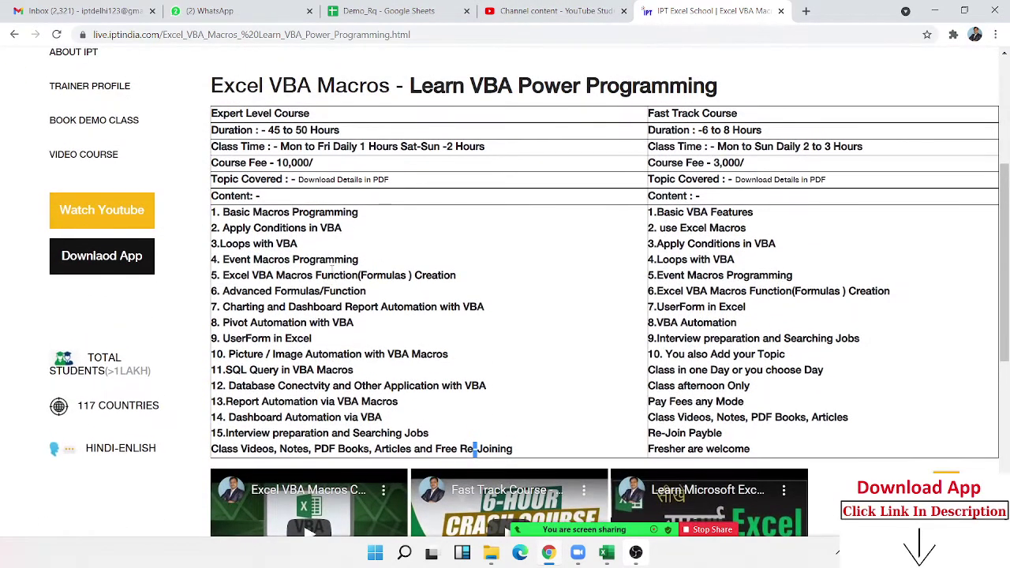
click(336, 184)
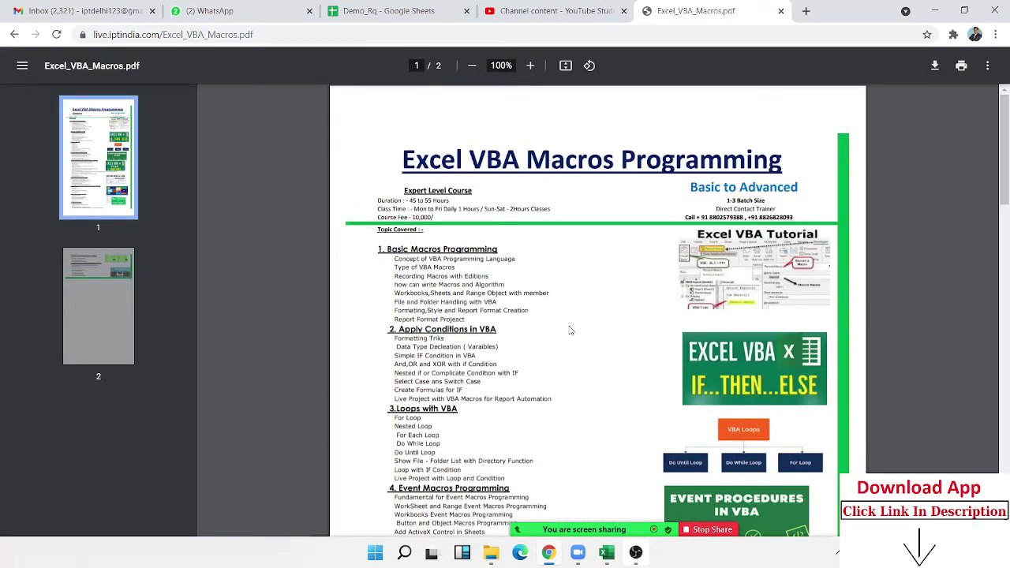
scroll(566, 315, up, 2)
scroll(566, 316, up, 1)
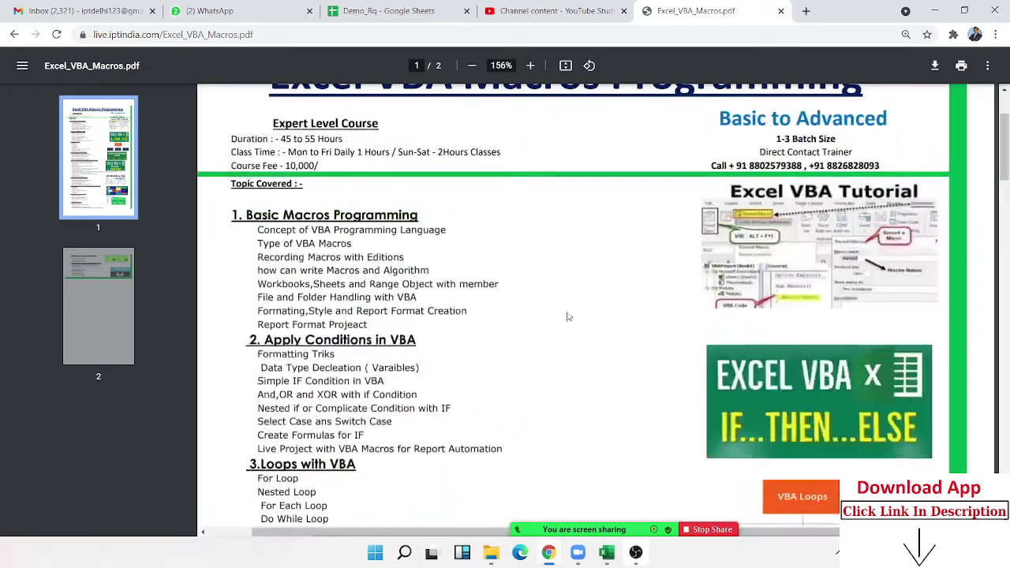
scroll(552, 292, down, 2)
scroll(553, 292, down, 3)
scroll(552, 291, down, 3)
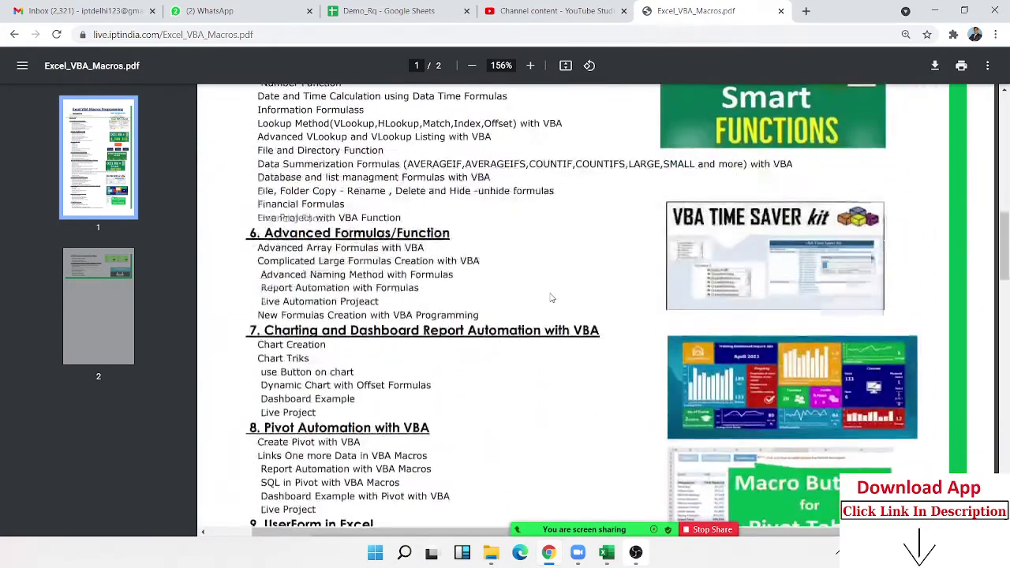
scroll(552, 297, down, 3)
scroll(552, 298, down, 3)
scroll(551, 298, down, 2)
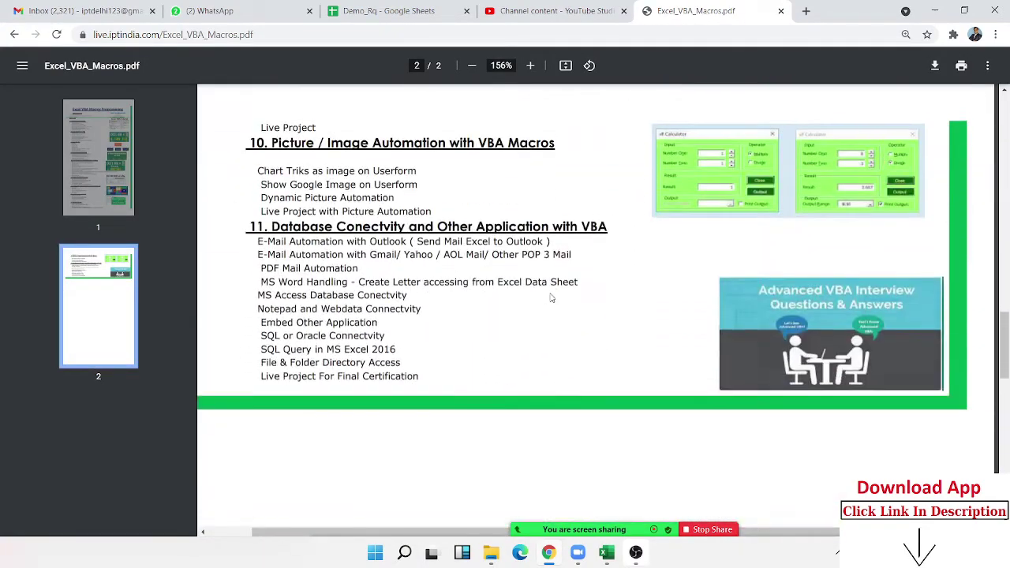
scroll(551, 298, down, 3)
scroll(547, 298, up, 3)
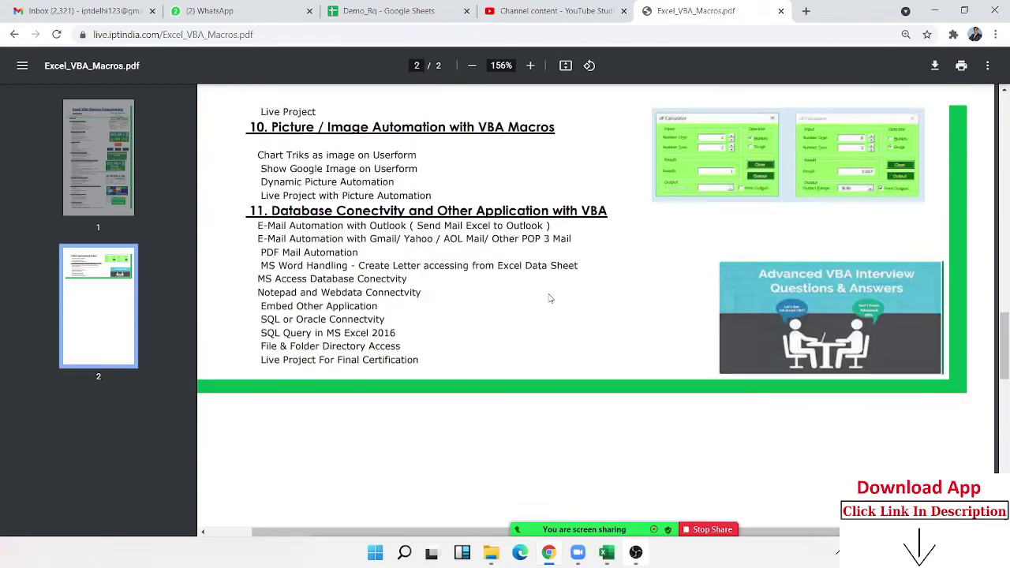
scroll(550, 297, up, 5)
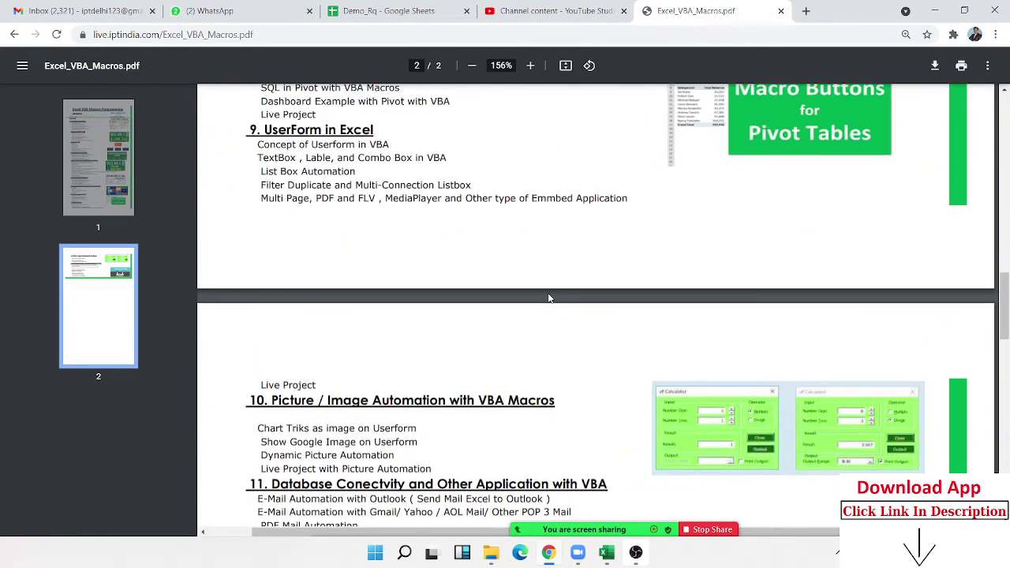
scroll(550, 297, up, 2)
scroll(550, 297, up, 2)
scroll(550, 298, up, 4)
scroll(550, 297, up, 3)
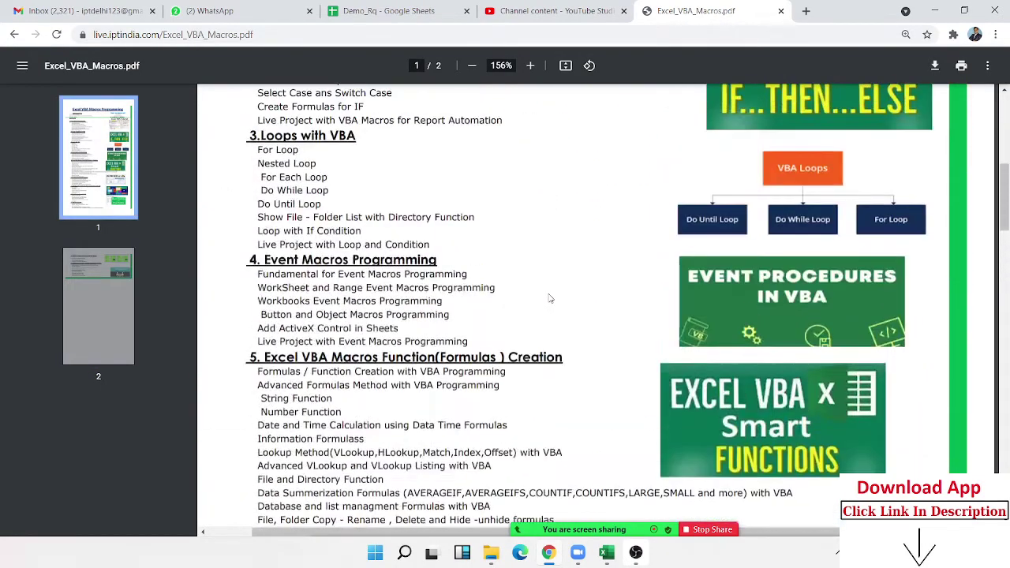
scroll(548, 296, up, 2)
scroll(545, 296, up, 3)
scroll(545, 296, up, 2)
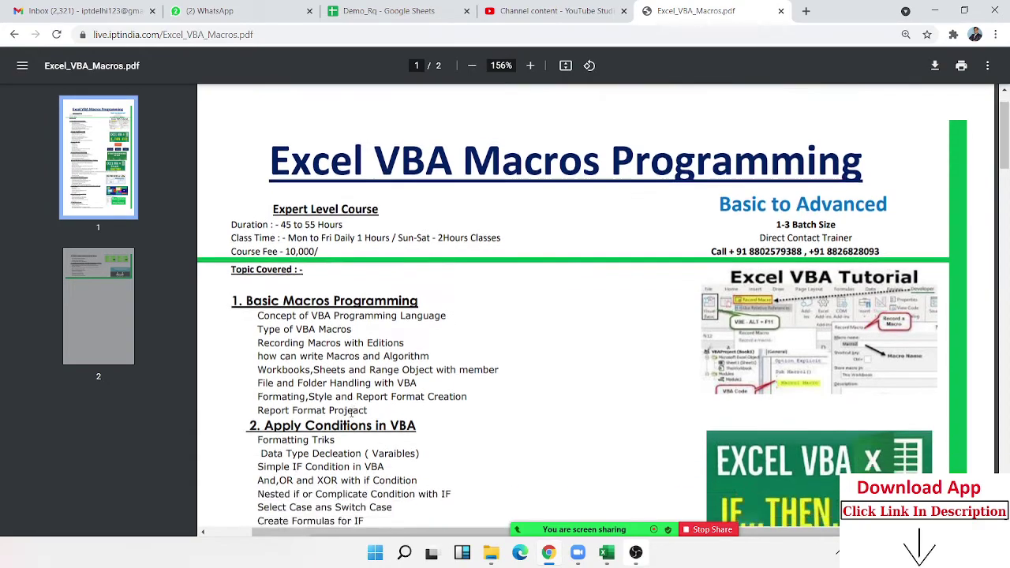
scroll(354, 418, down, 7)
scroll(353, 407, down, 2)
scroll(353, 407, down, 2)
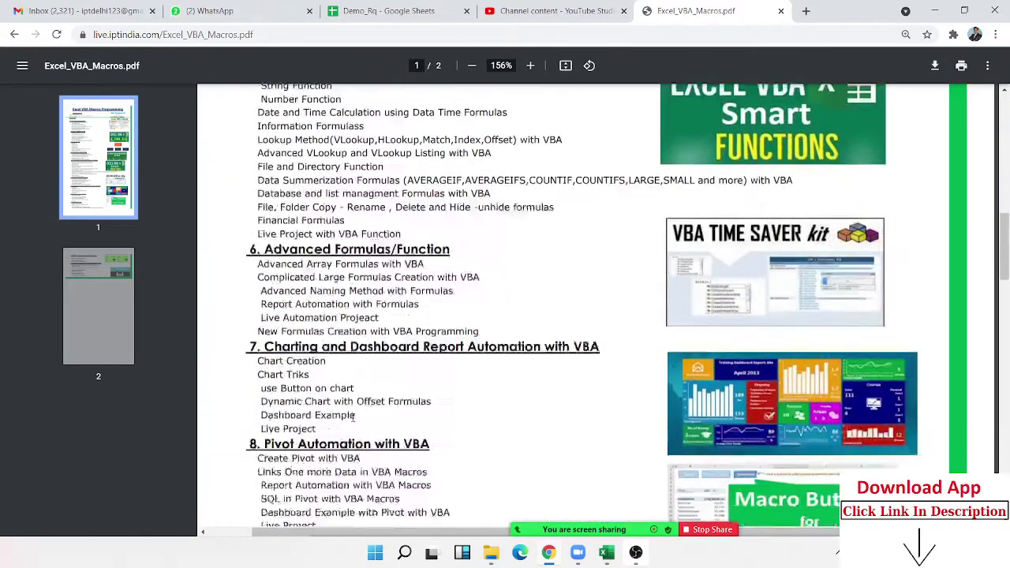
scroll(353, 410, down, 1)
scroll(353, 418, down, 2)
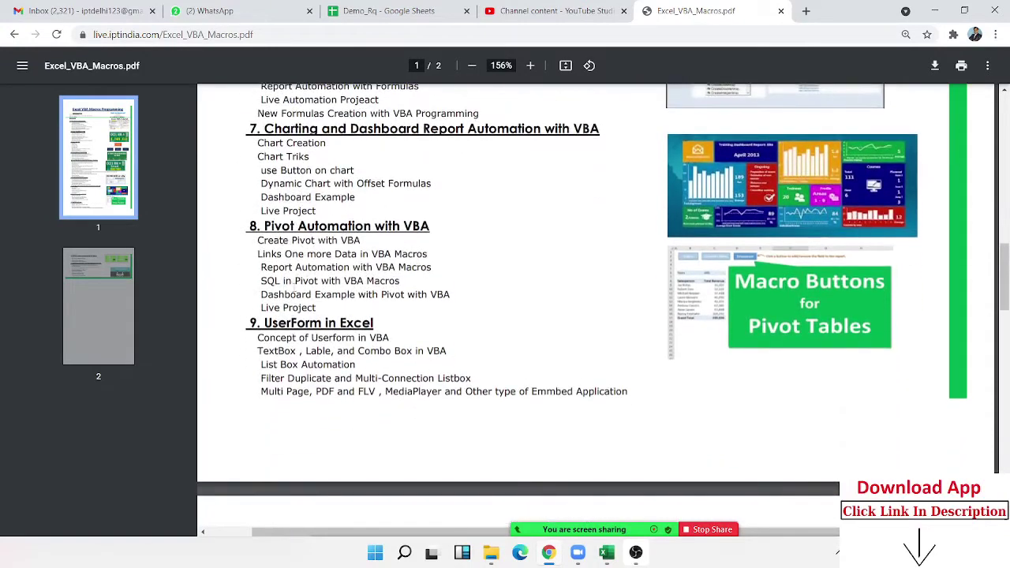
double_click(290, 212)
double_click(287, 308)
scroll(307, 311, up, 1)
double_click(308, 165)
scroll(316, 238, up, 3)
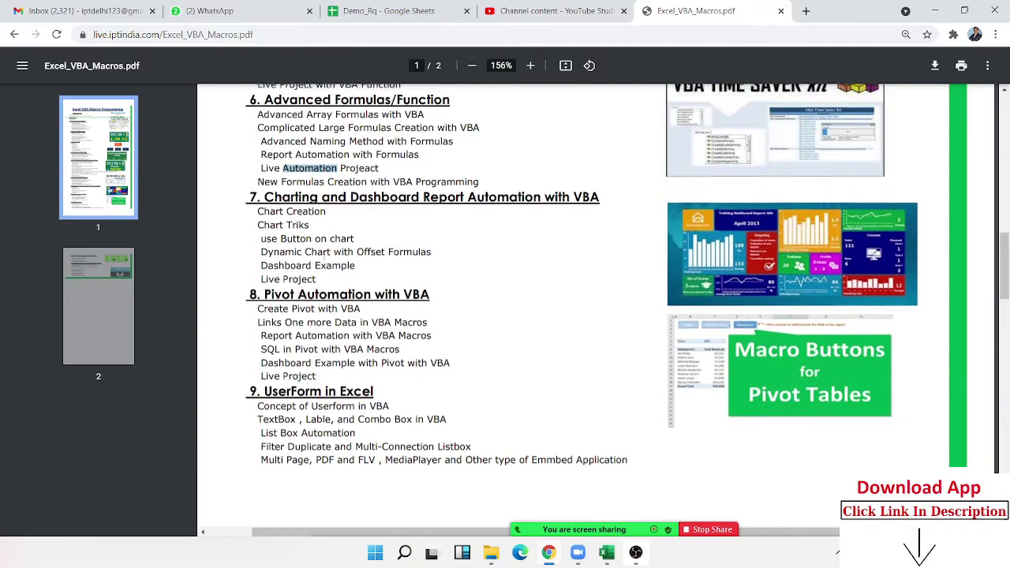
double_click(325, 279)
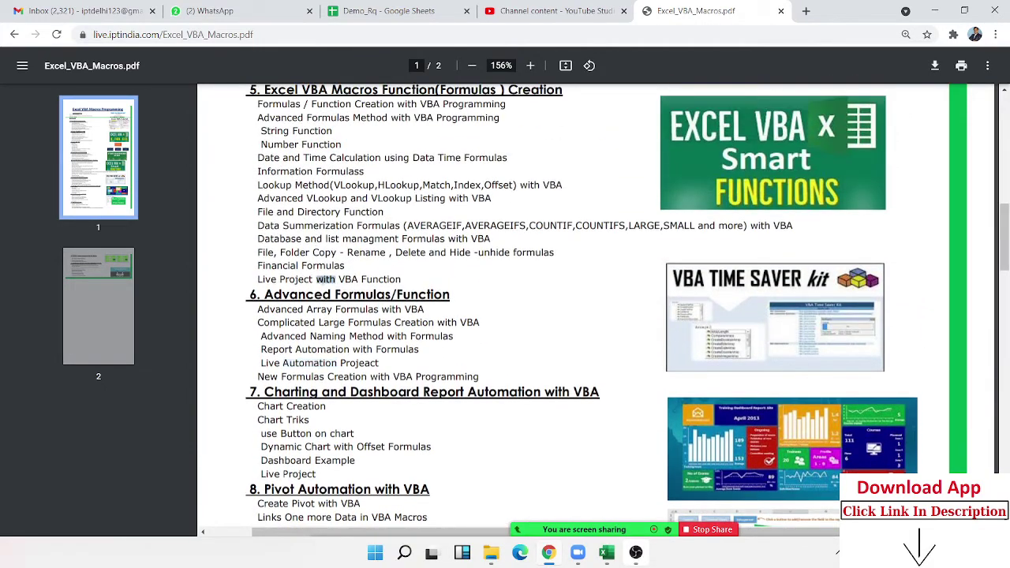
scroll(348, 287, up, 3)
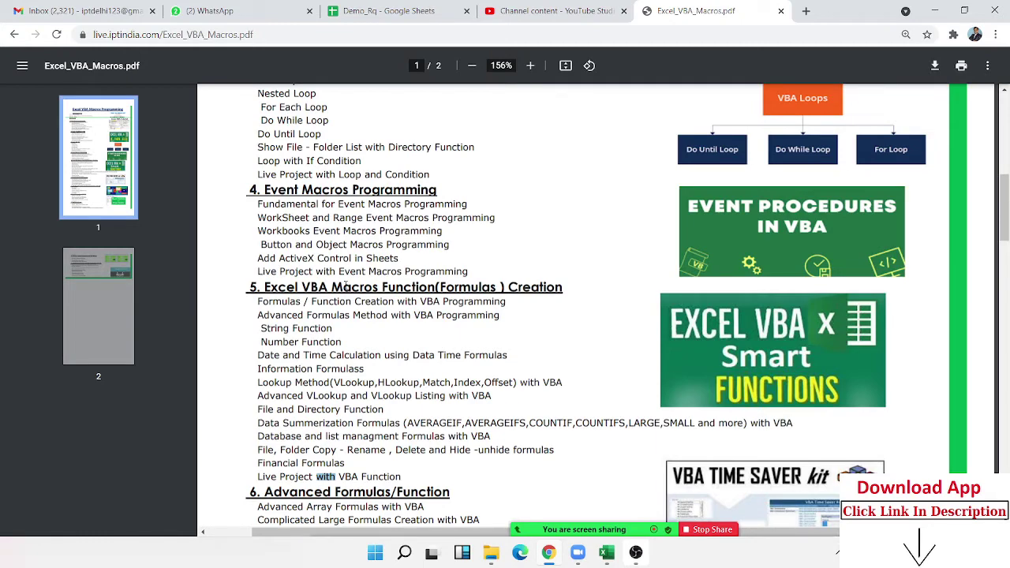
scroll(344, 286, up, 2)
scroll(345, 286, up, 5)
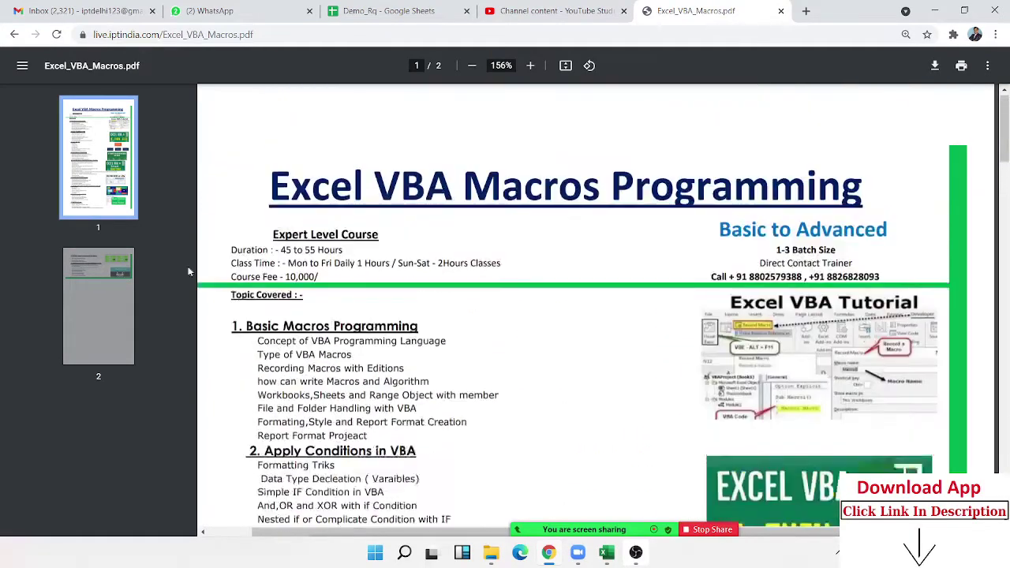
right_click(14, 34)
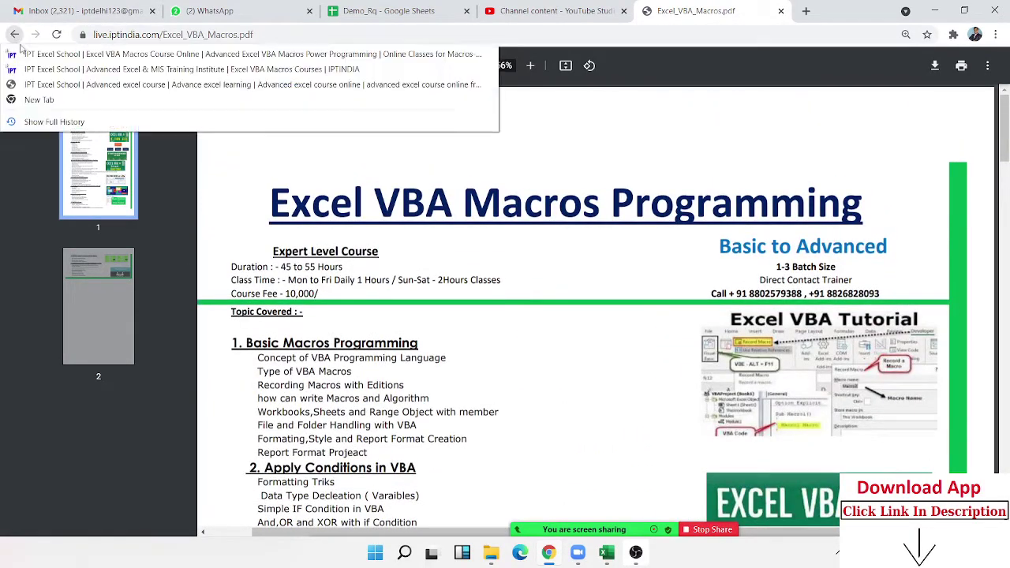
click(434, 341)
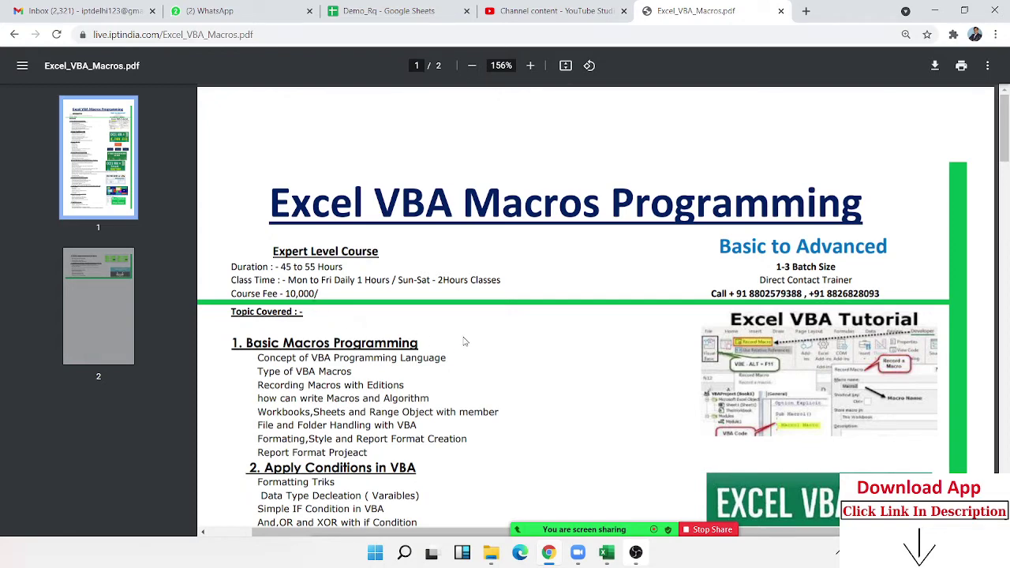
Step: Return to the course page, view the Google Play app listing, then go to app.iptindia.com
click(16, 37)
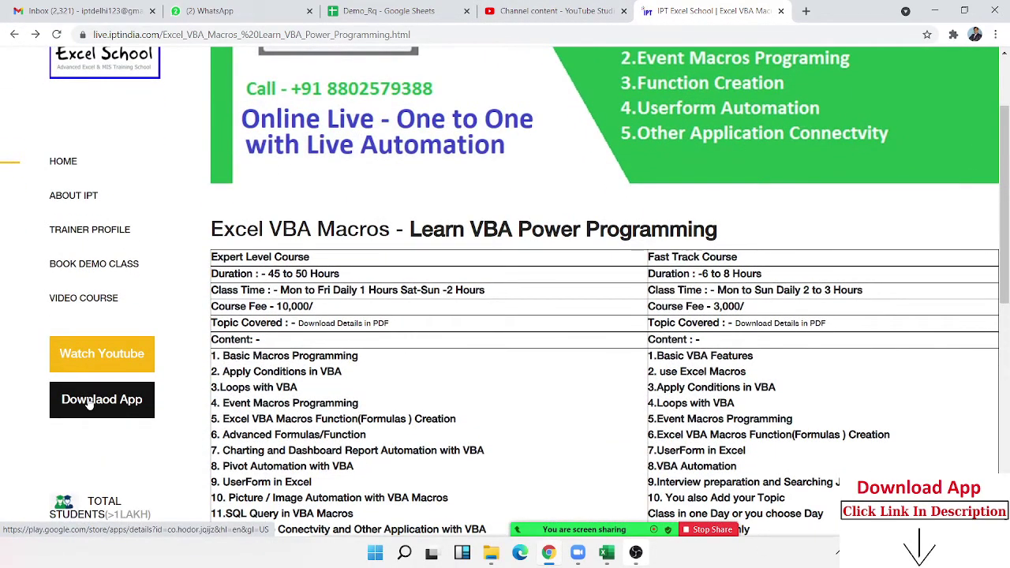
click(89, 403)
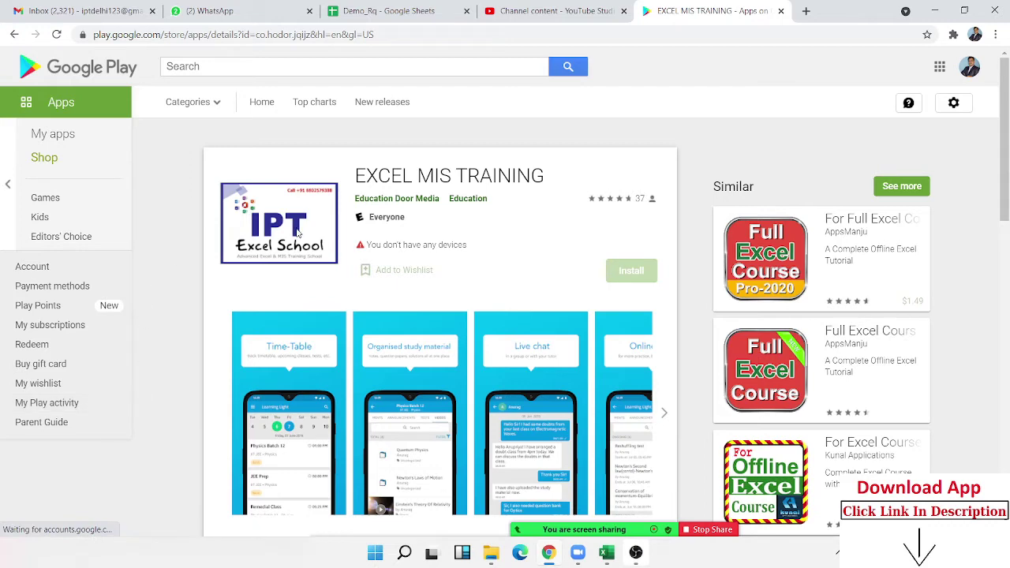
click(171, 39)
text(a)
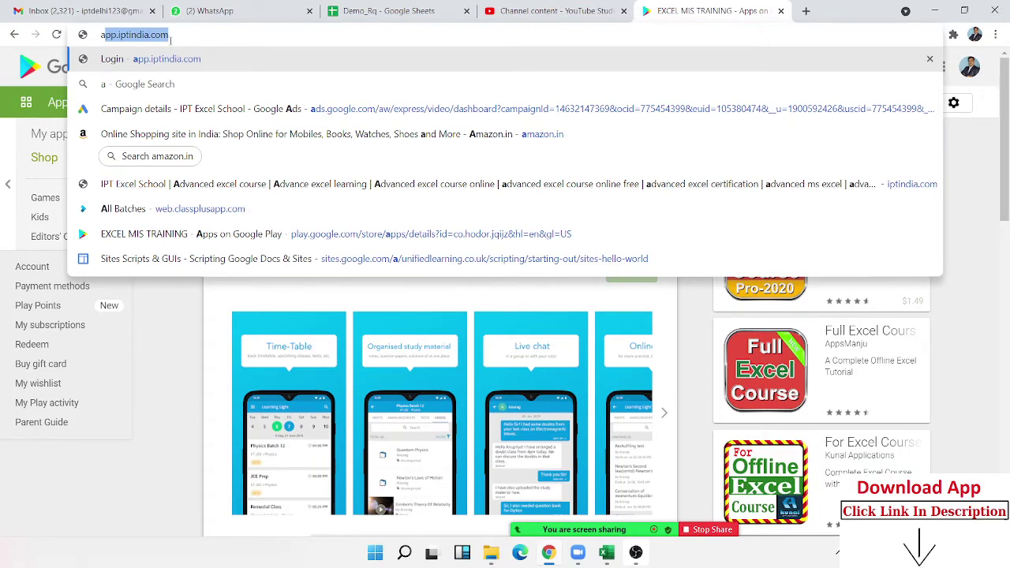
key(Return)
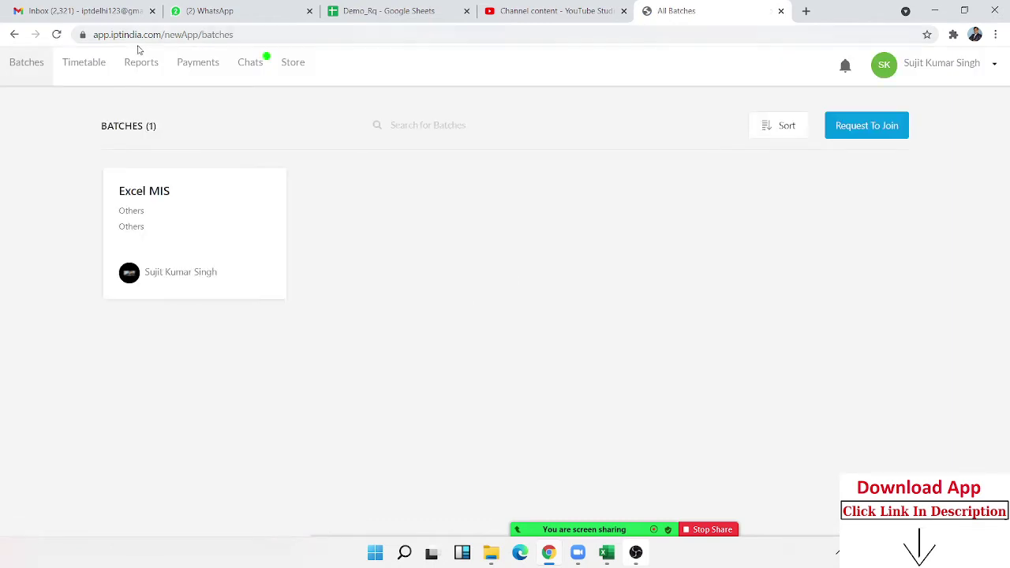
Step: Visit the Store and Chats pages, then reload the Store so its course grid loads
double_click(138, 35)
click(139, 35)
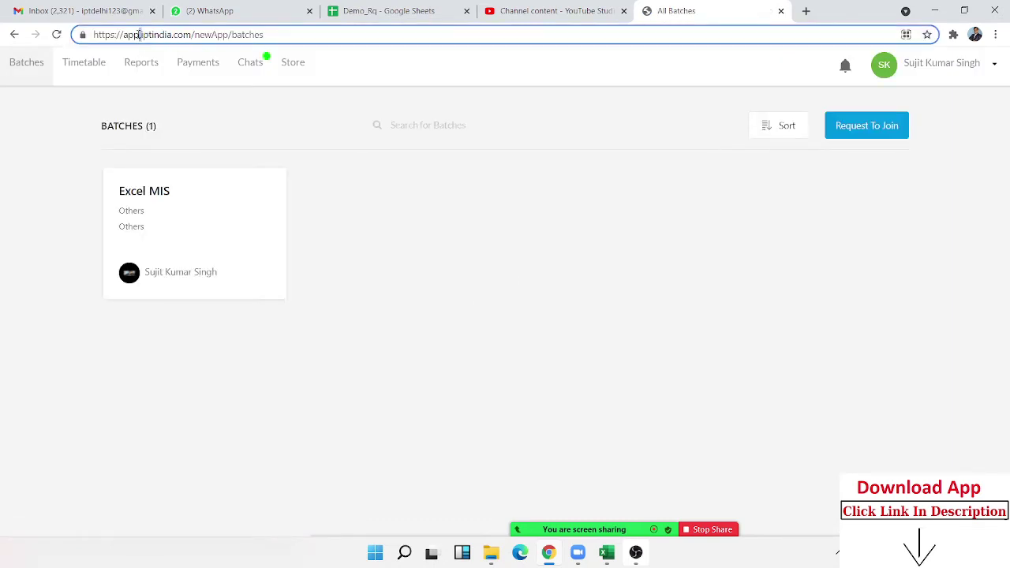
click(297, 75)
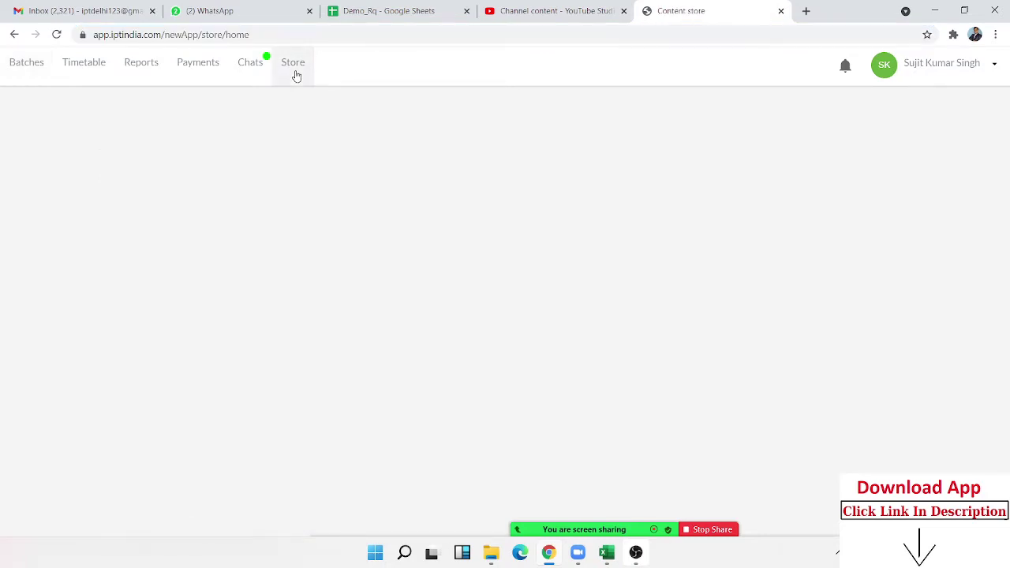
click(261, 66)
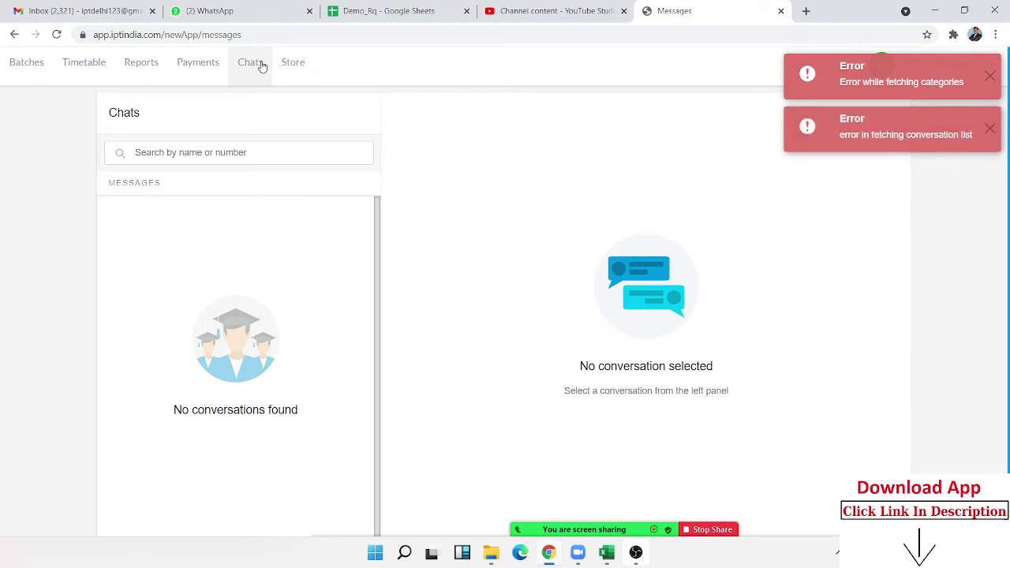
click(292, 62)
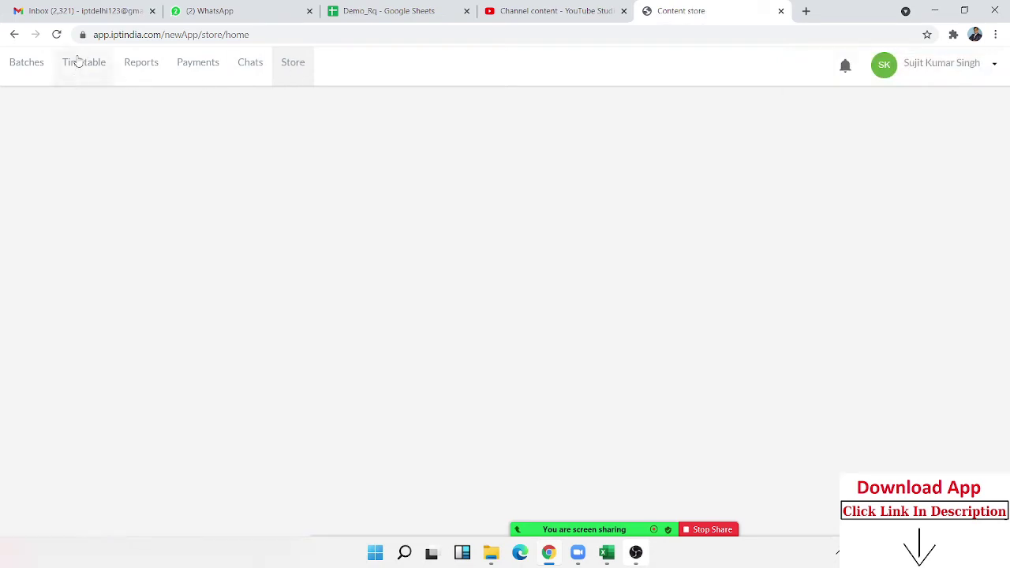
click(53, 35)
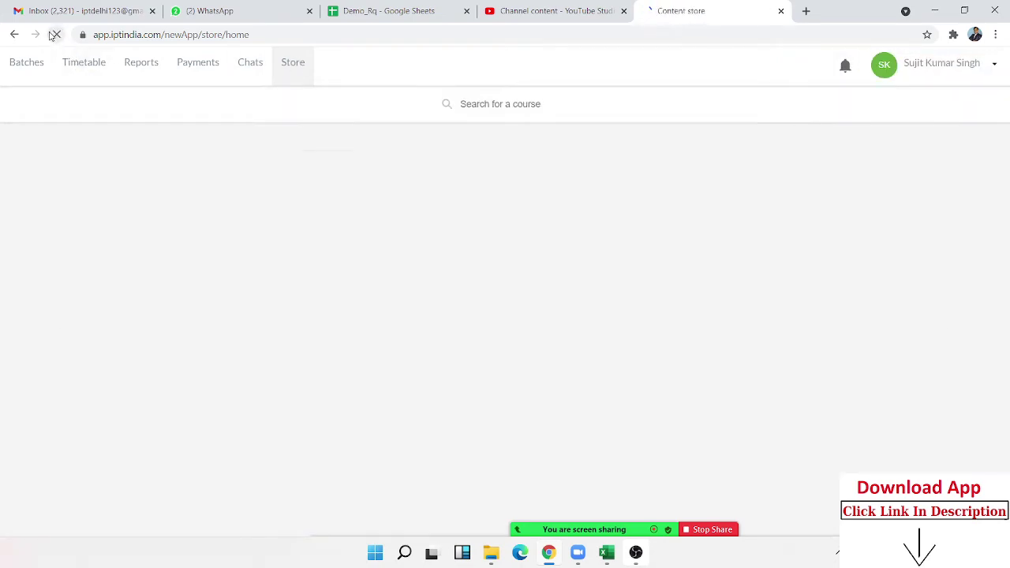
scroll(410, 367, down, 2)
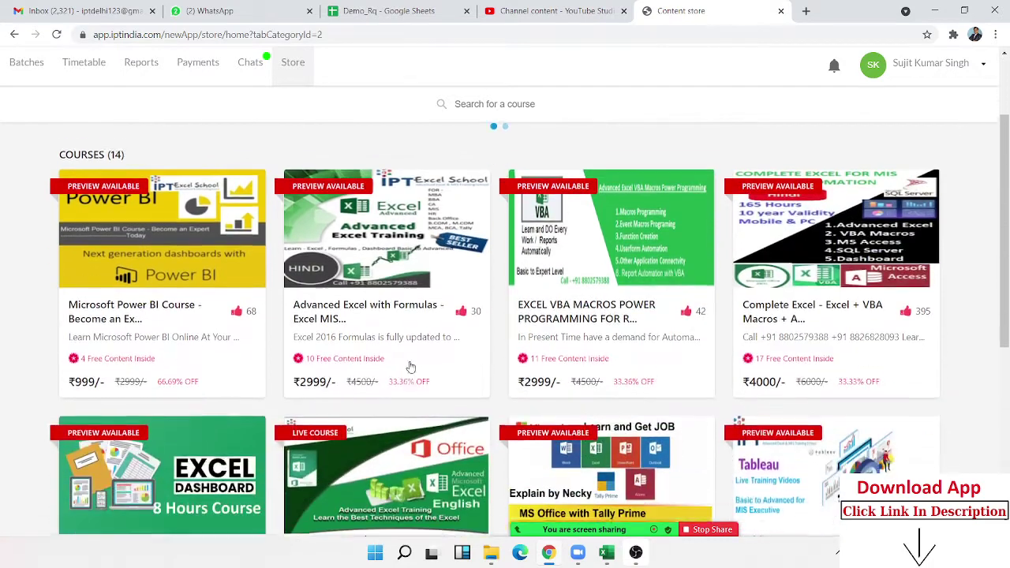
Step: Open the EXCEL VBA MACROS POWER PROGRAMMING course overview and scroll through it
click(642, 253)
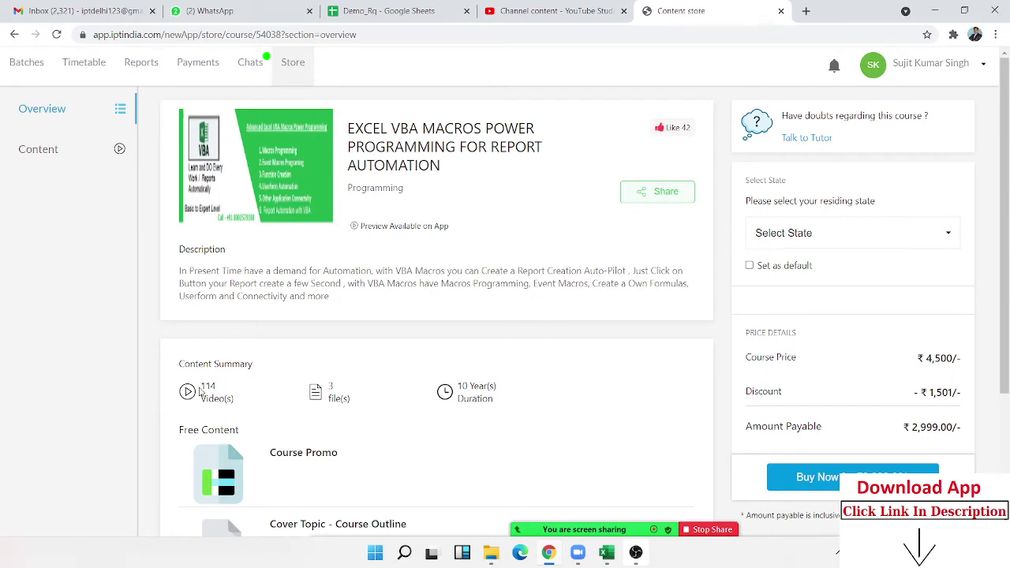
scroll(201, 392, down, 1)
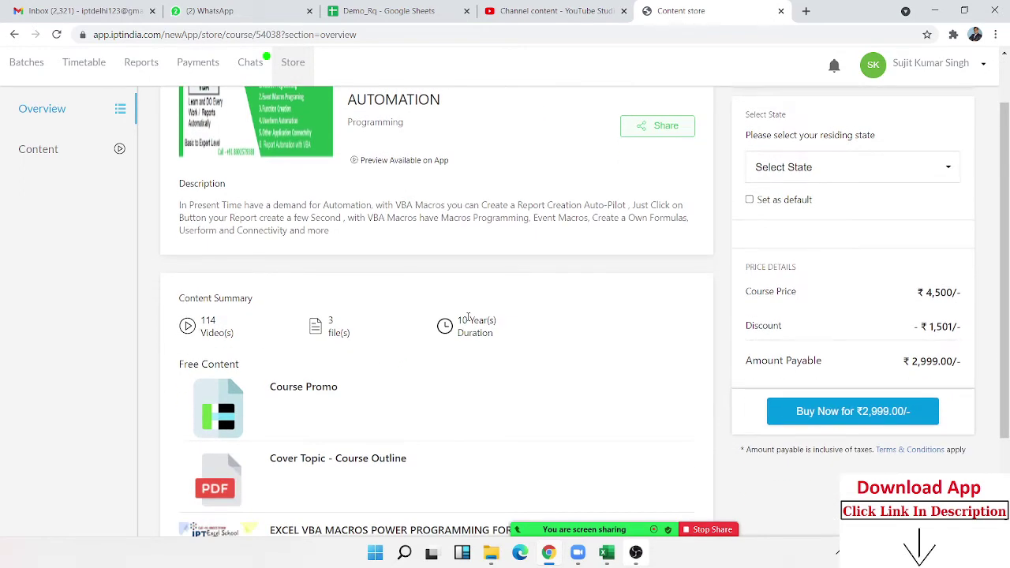
scroll(467, 321, down, 2)
scroll(466, 323, up, 3)
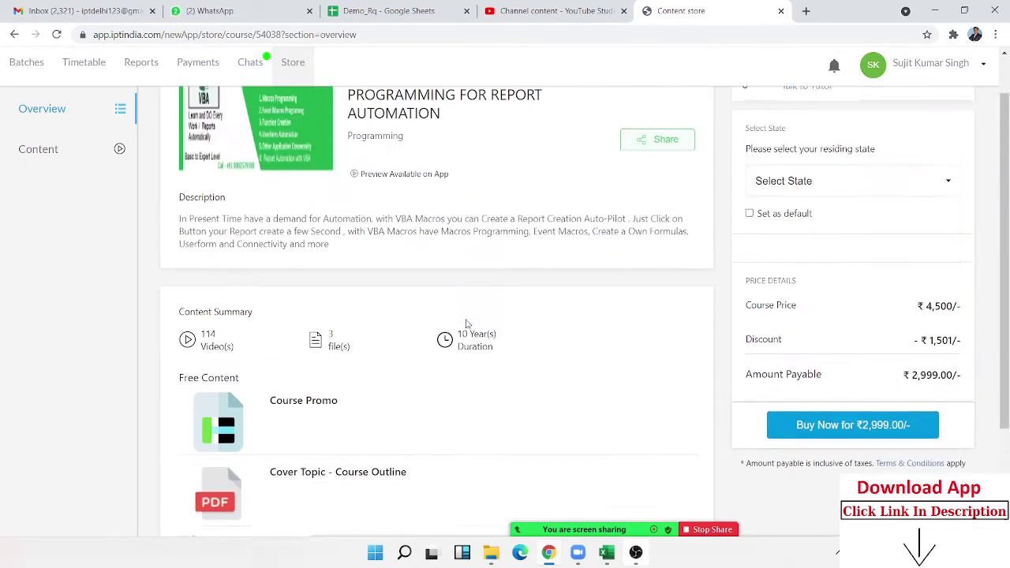
Step: Show the course content and open All VBA Macro Code Classes, then 1. VBA Programming
click(63, 159)
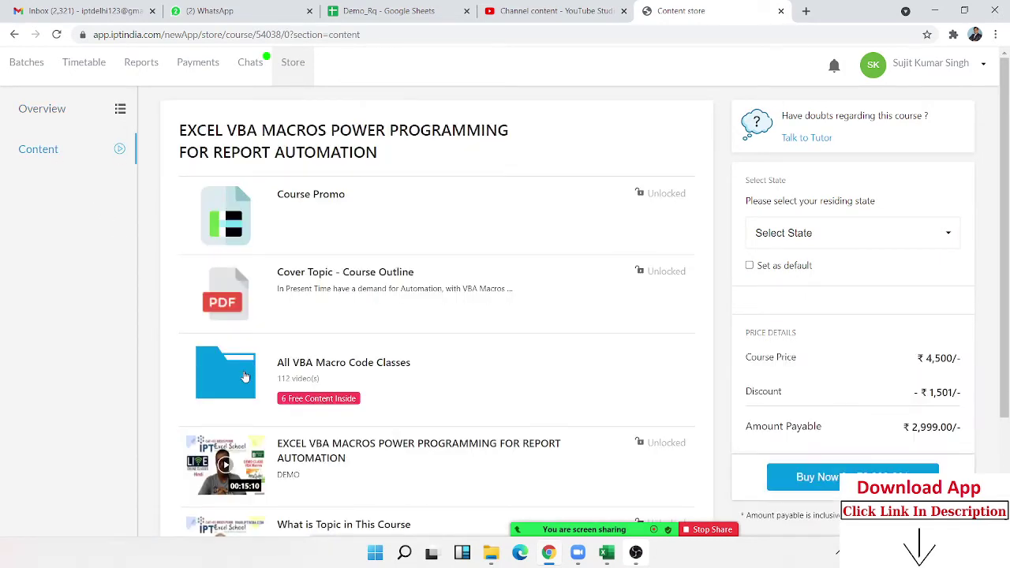
click(246, 376)
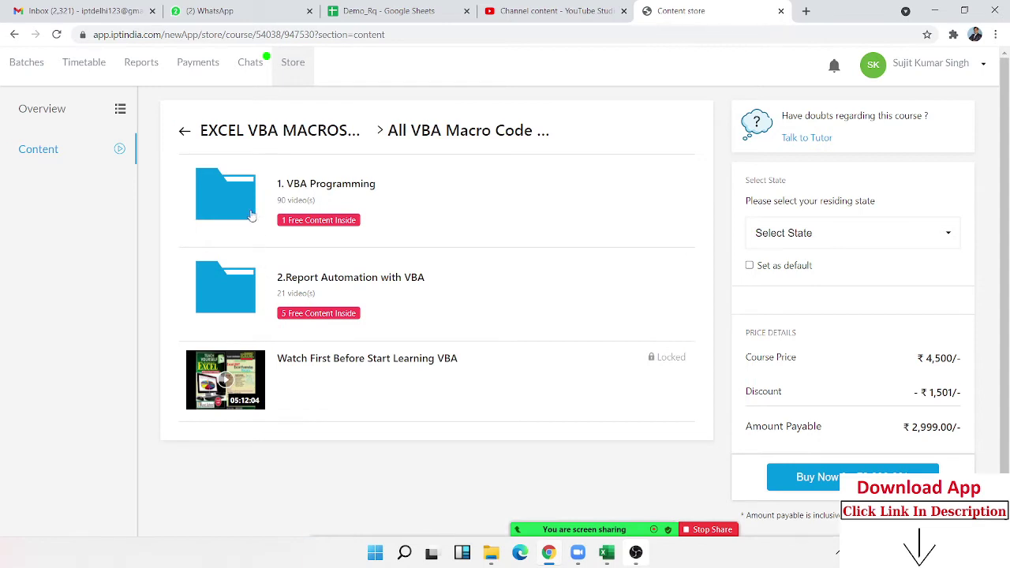
click(251, 215)
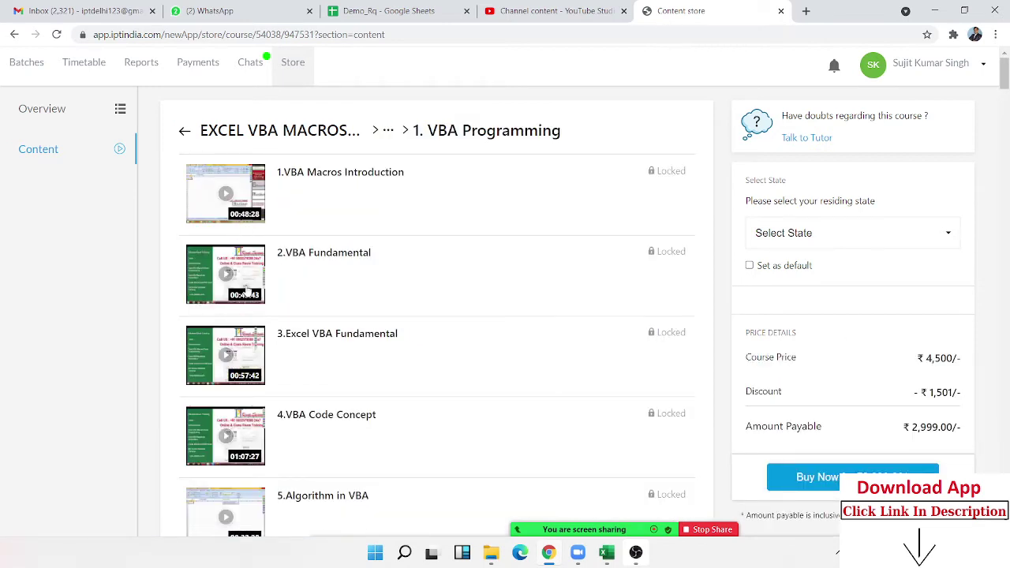
Step: Scroll through the locked VBA Programming lessons, then go back to the folder list
scroll(234, 397, down, 2)
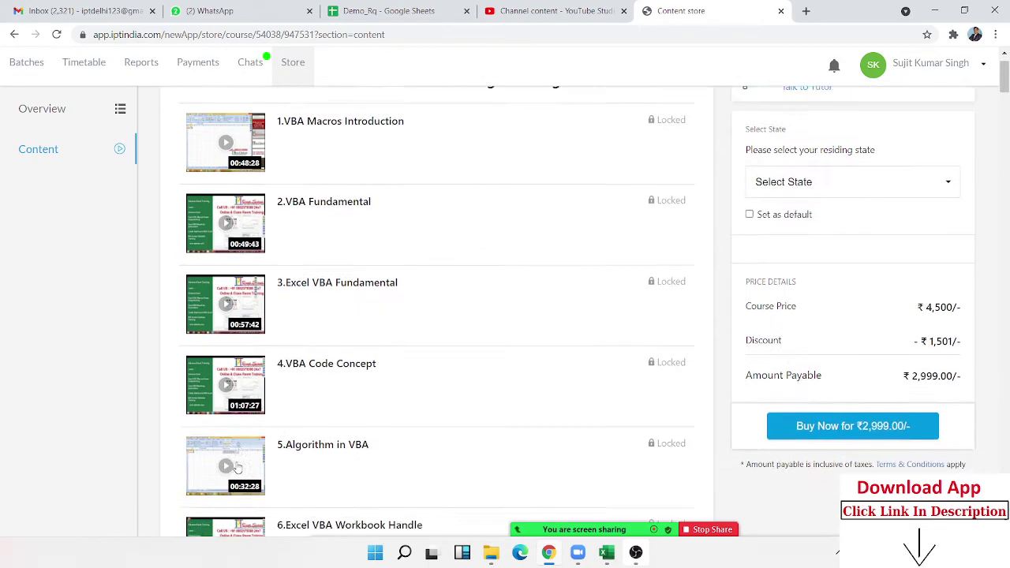
scroll(321, 436, down, 3)
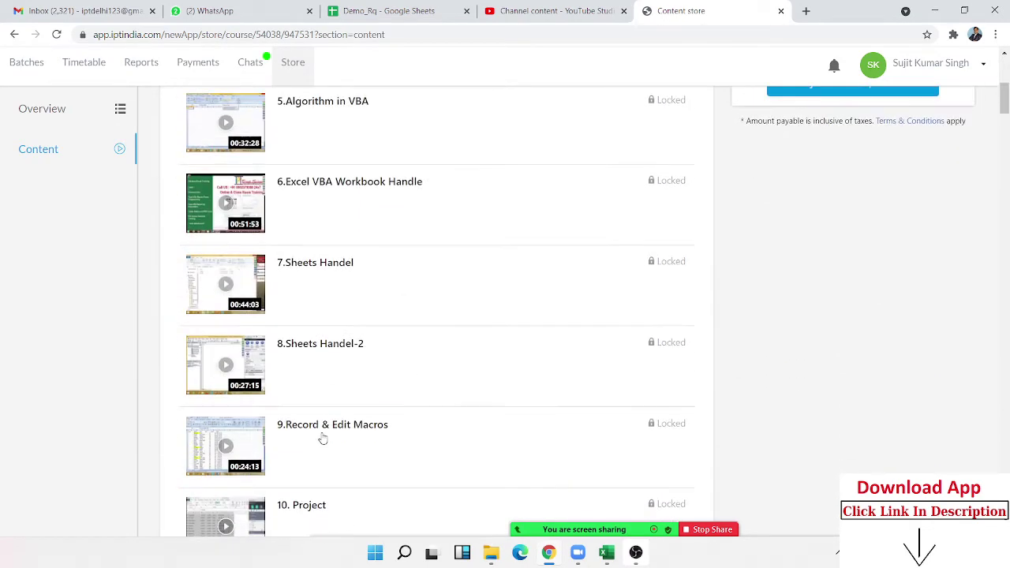
scroll(322, 438, up, 5)
scroll(319, 436, down, 2)
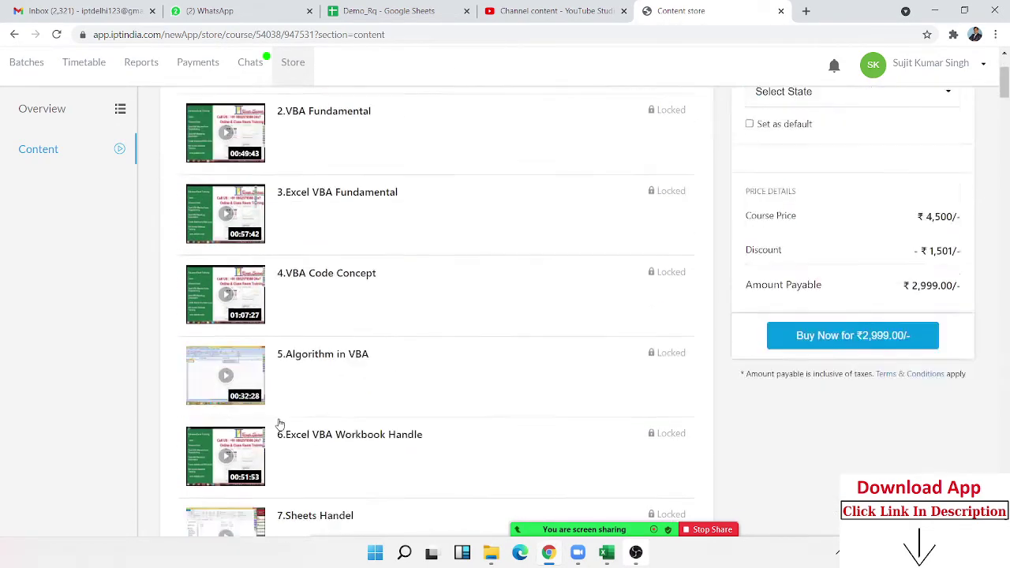
scroll(295, 421, down, 8)
scroll(295, 421, down, 10)
scroll(299, 427, down, 5)
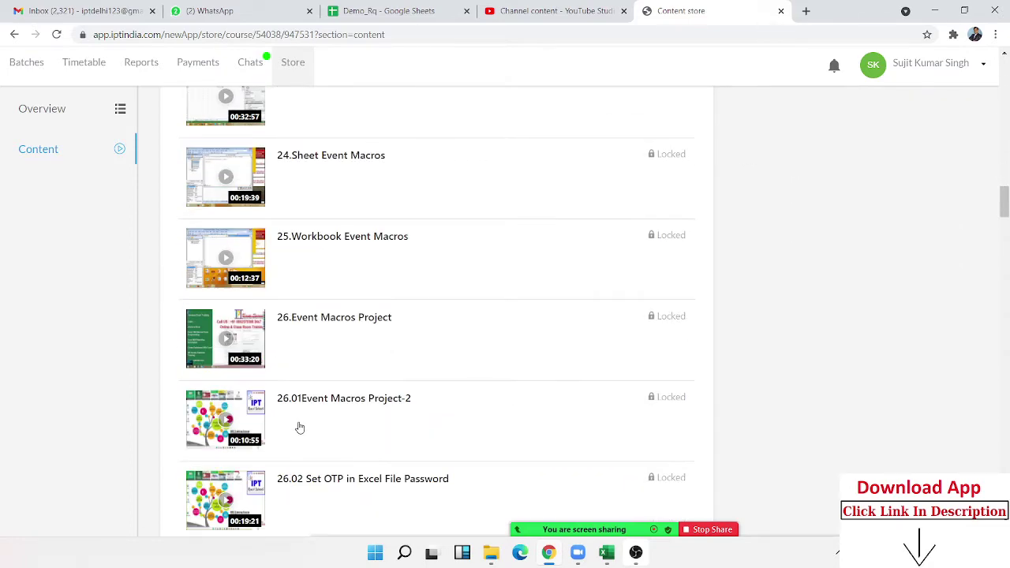
scroll(283, 437, down, 1)
scroll(282, 437, down, 2)
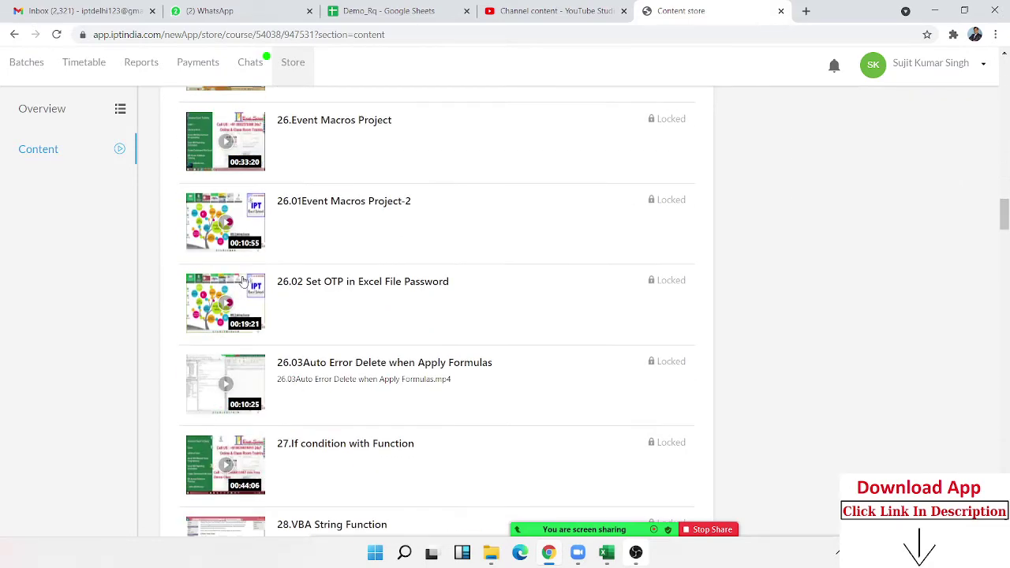
scroll(362, 364, down, 3)
scroll(377, 369, down, 4)
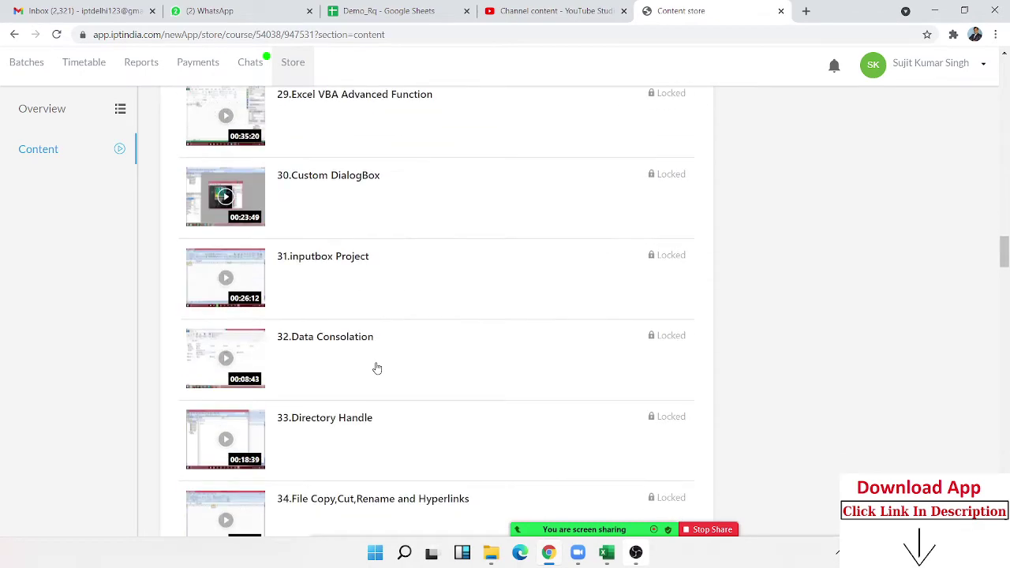
scroll(376, 368, up, 4)
scroll(367, 370, up, 7)
scroll(354, 365, up, 3)
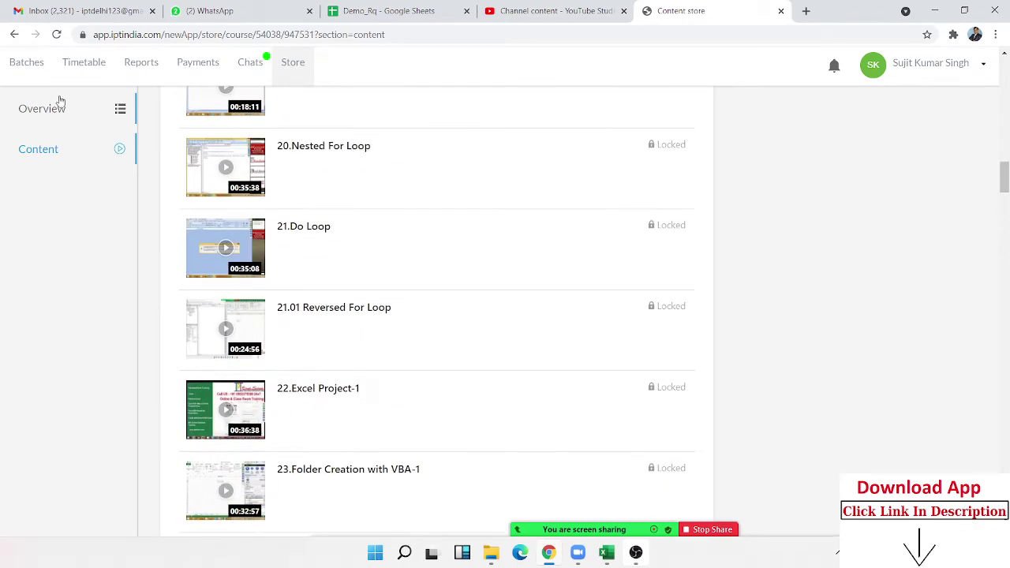
click(14, 36)
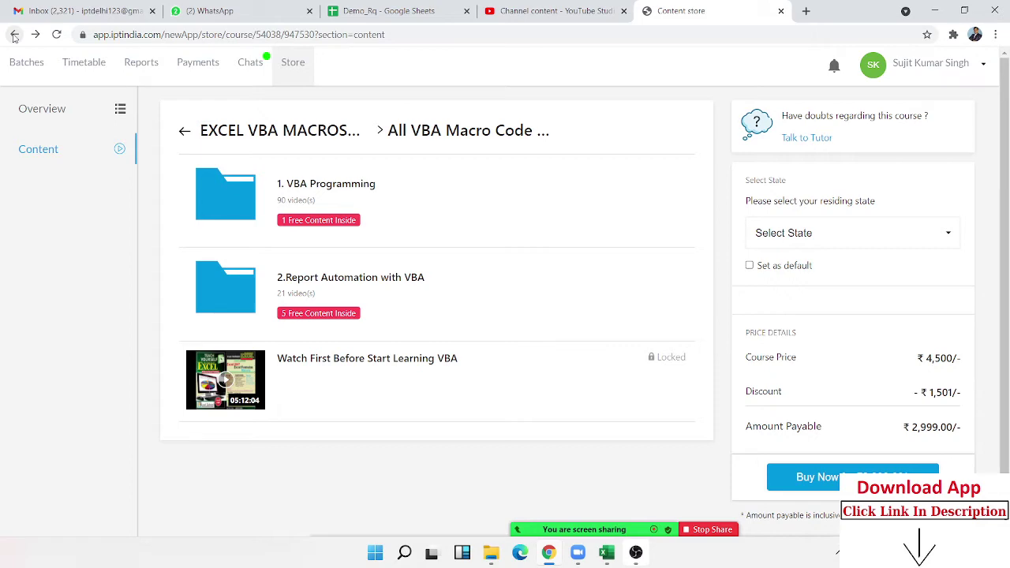
Step: List all 14 courses in the Store with View All
click(292, 66)
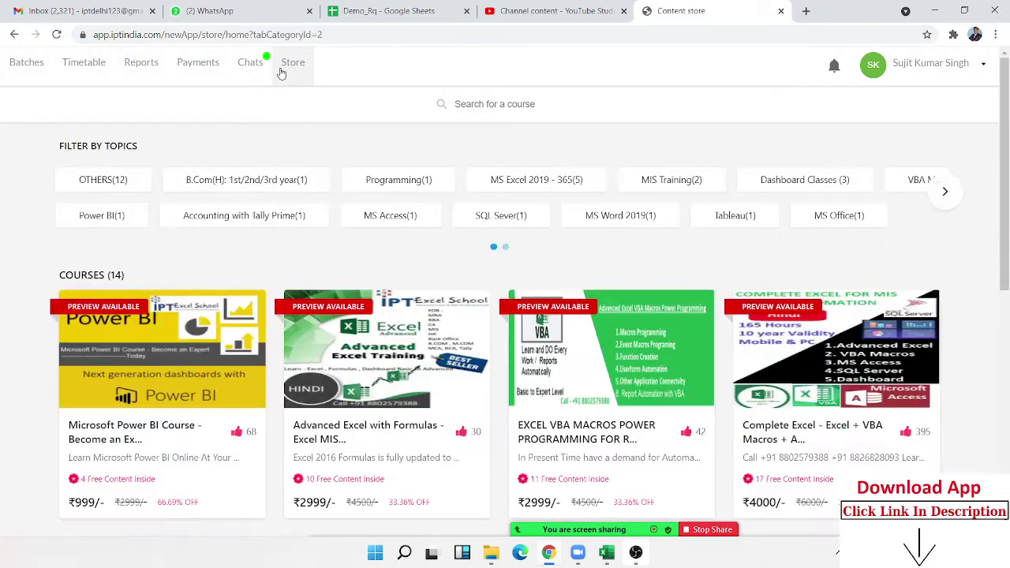
scroll(564, 313, down, 3)
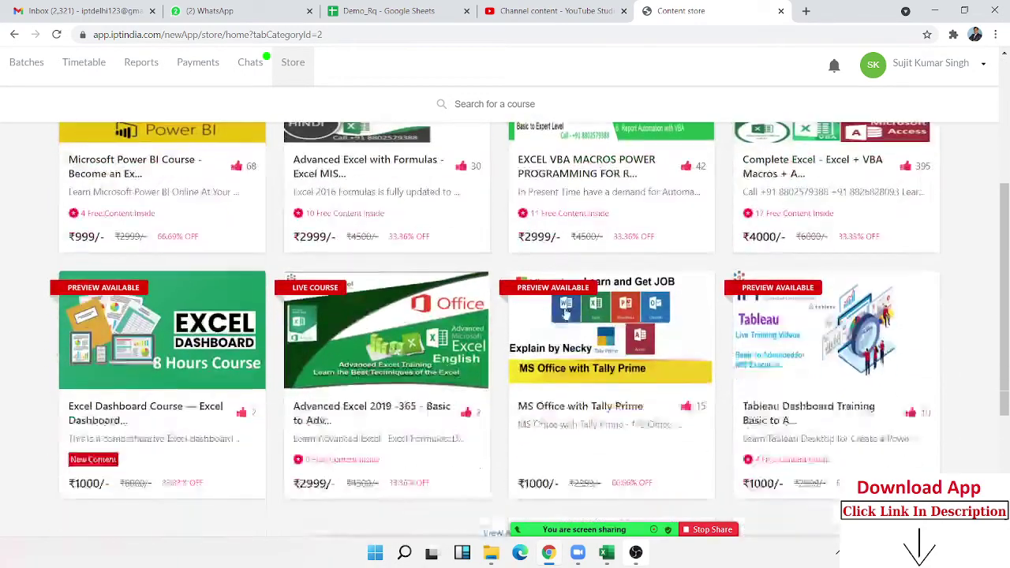
scroll(556, 316, down, 2)
click(502, 404)
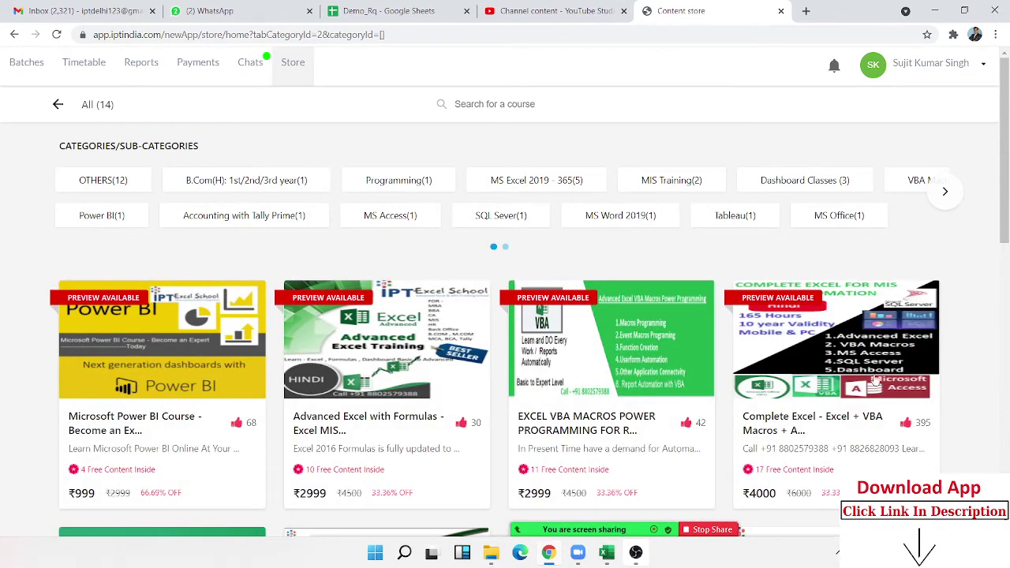
scroll(190, 364, down, 3)
scroll(441, 324, up, 3)
Step: Show the desktop, restore the content store window briefly, then minimize it again
key(super+d)
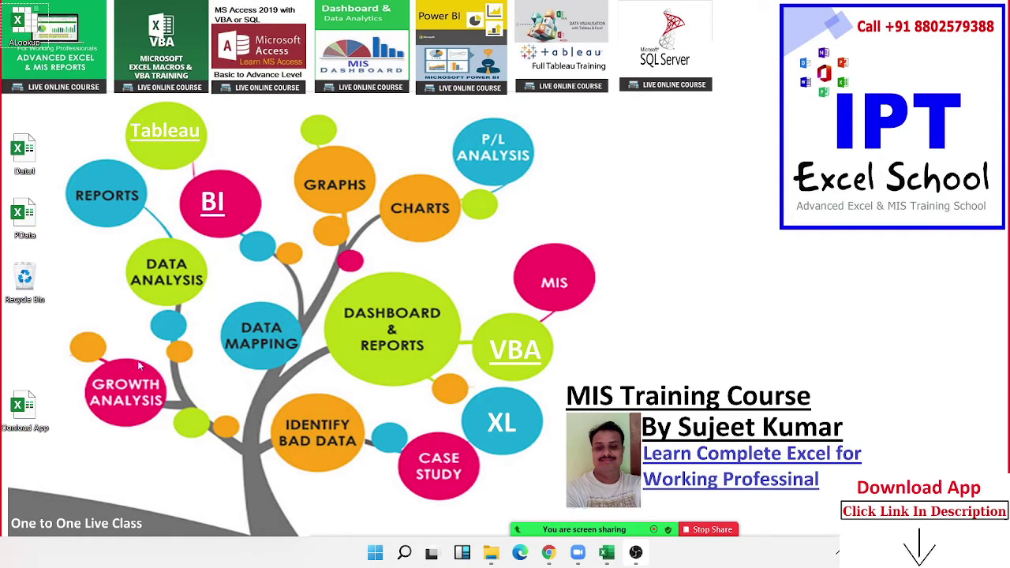
click(548, 552)
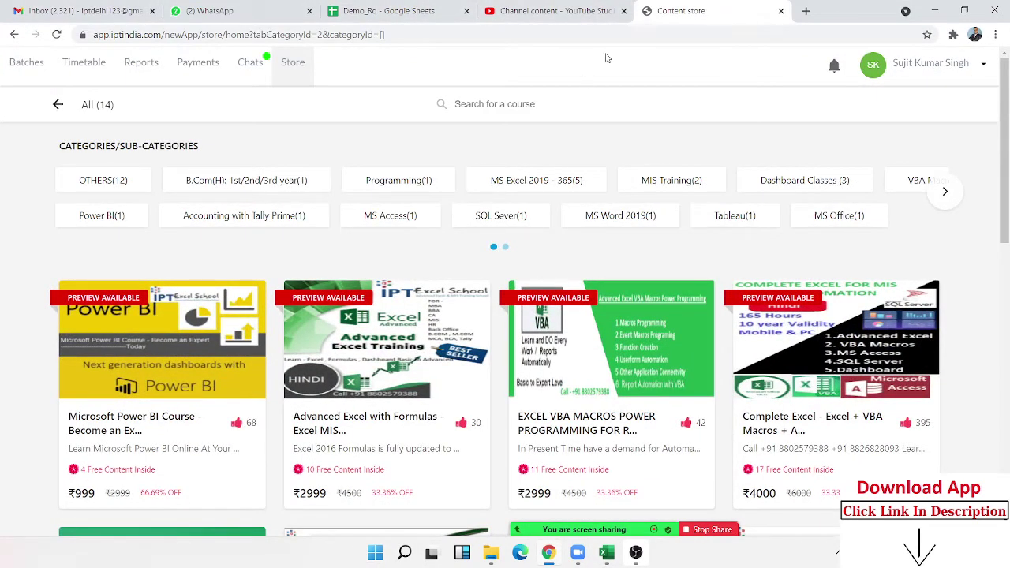
click(937, 11)
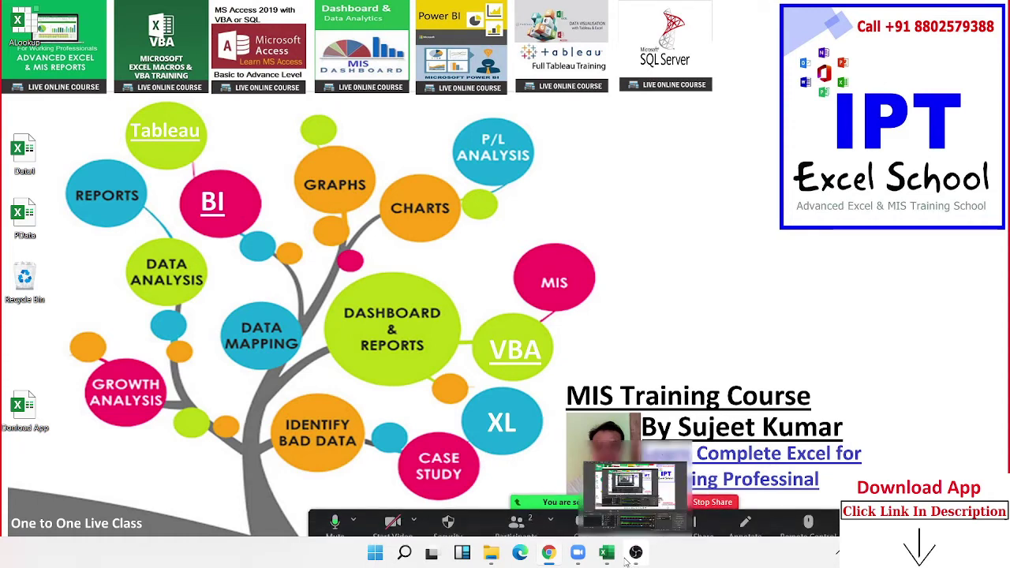
Step: Bring Book3 forward, insert Sheet2 with Shift+F11, and select cell B3
mouse_move(615, 558)
click(496, 479)
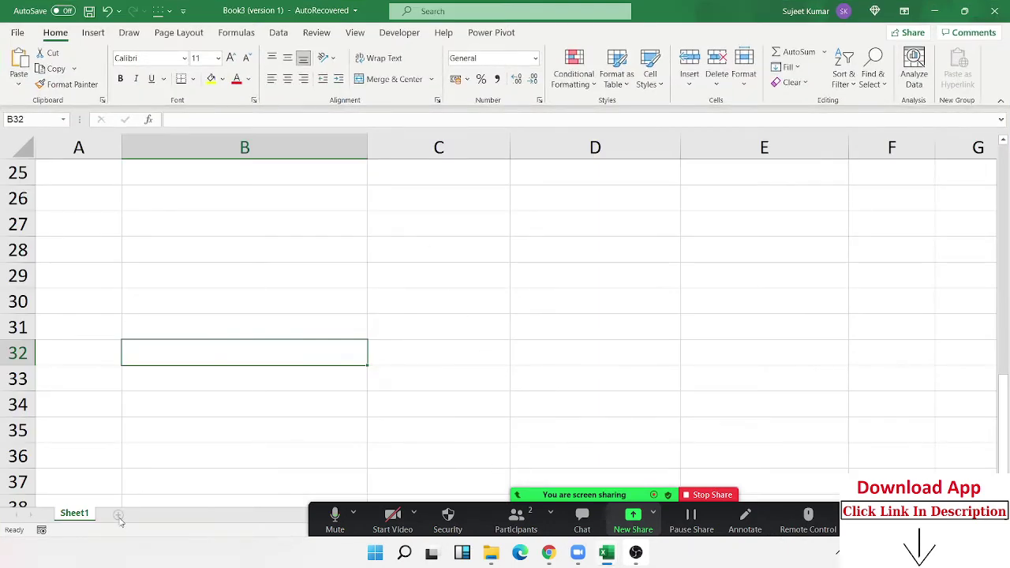
key(shift+F11)
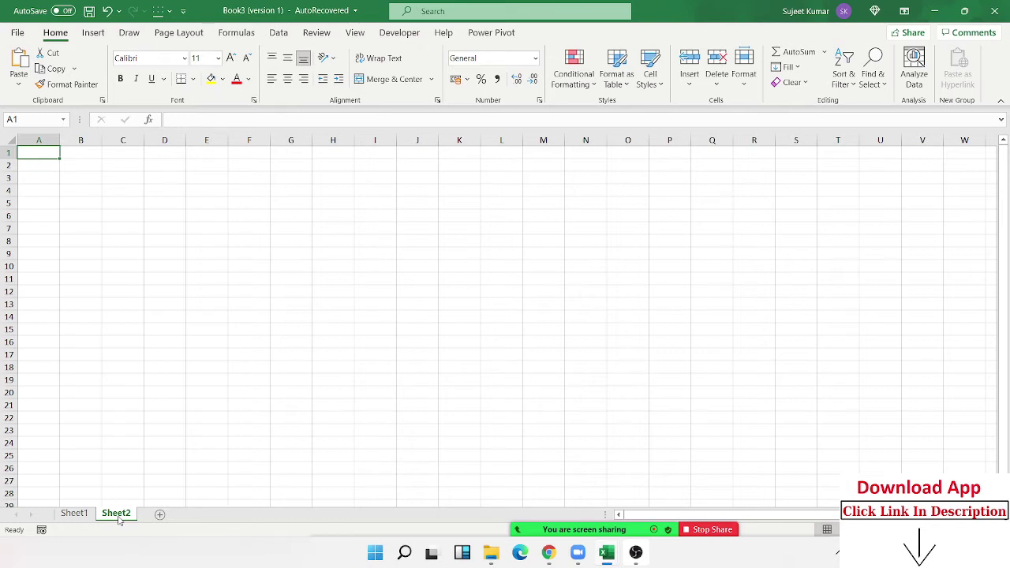
ctrl+scroll(271, 242, up, 5)
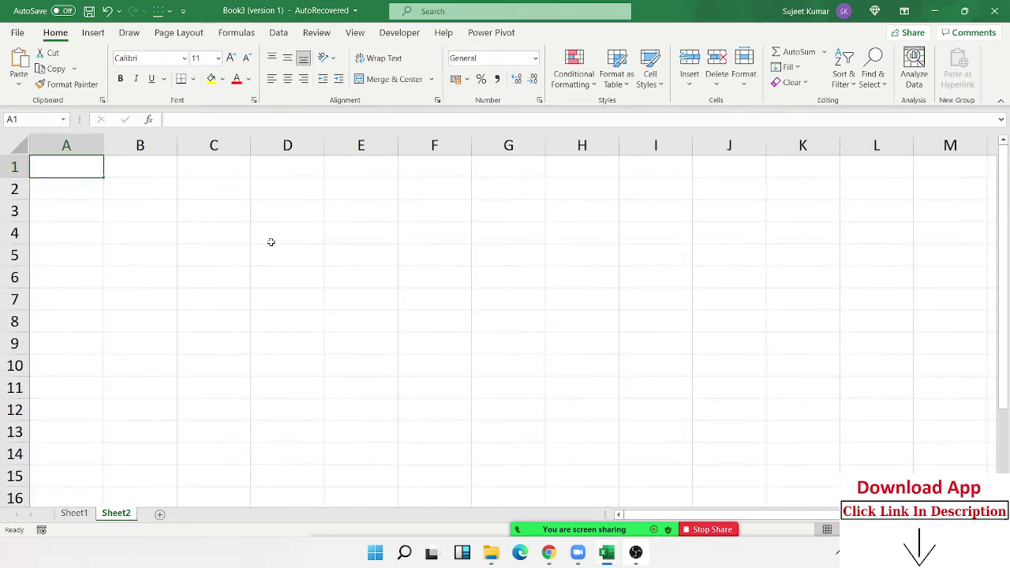
ctrl+scroll(254, 252, up, 2)
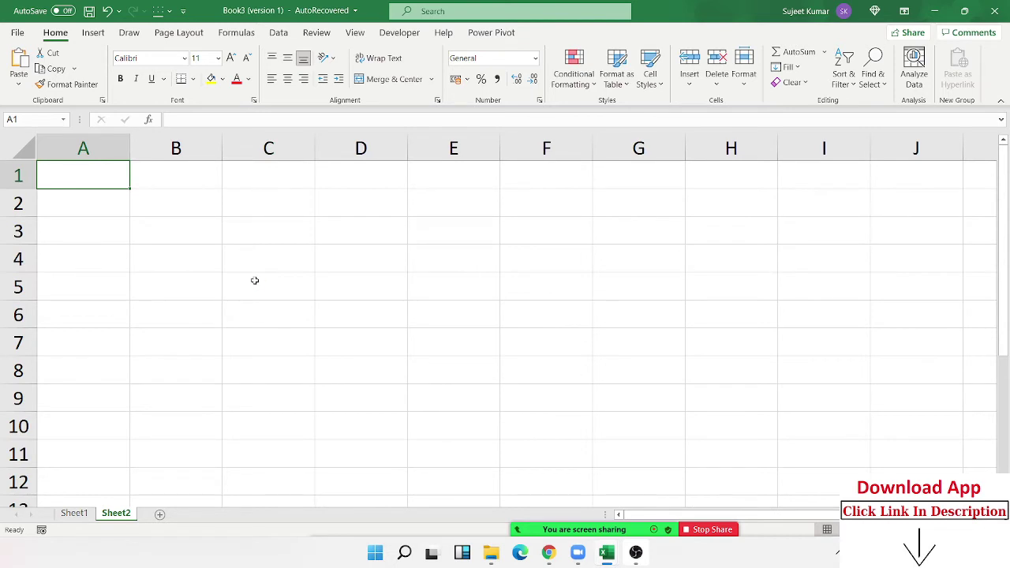
ctrl+scroll(253, 279, up, 1)
click(230, 250)
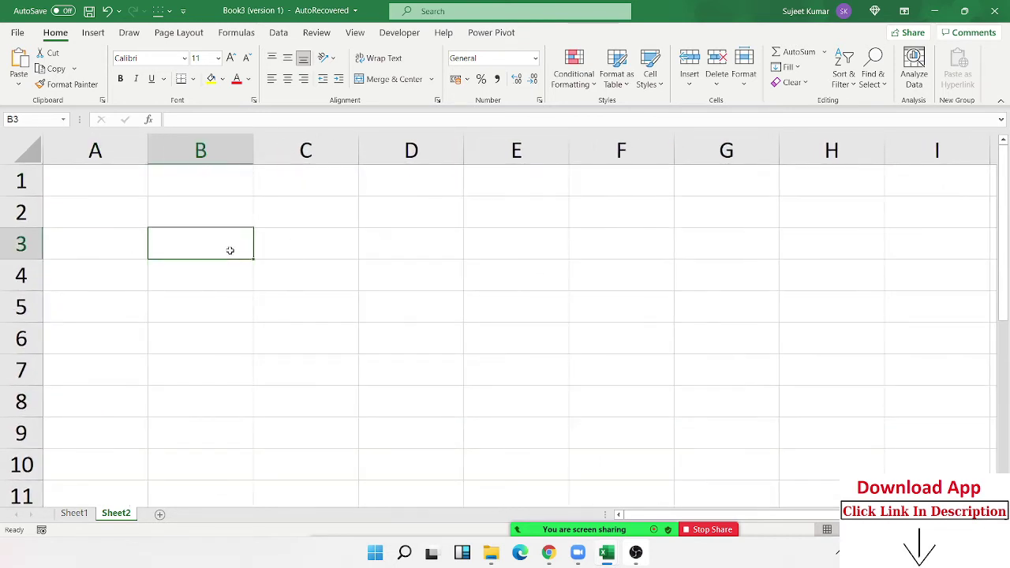
Step: Enter '7 days' in cell B3
text(7)
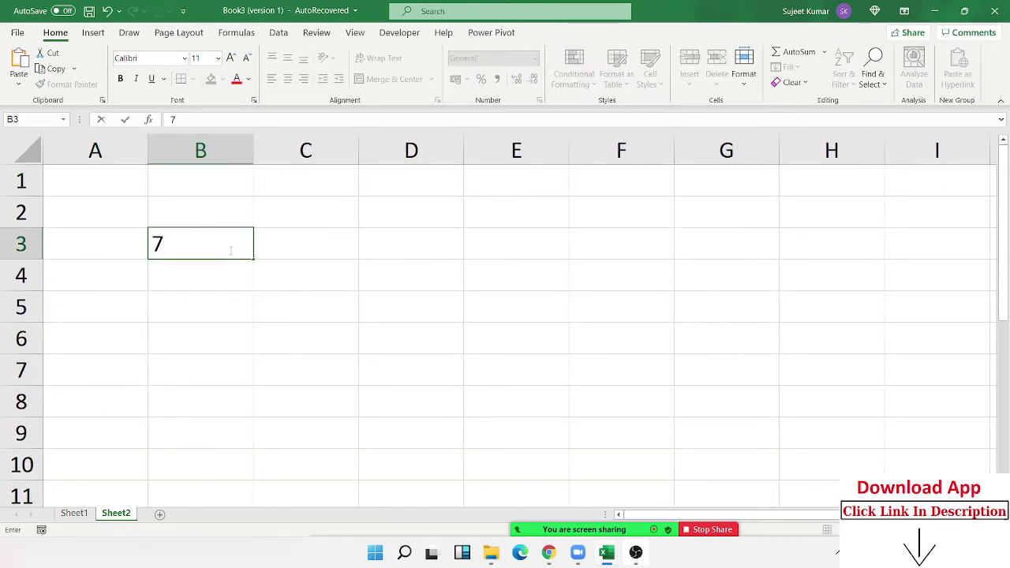
text( days)
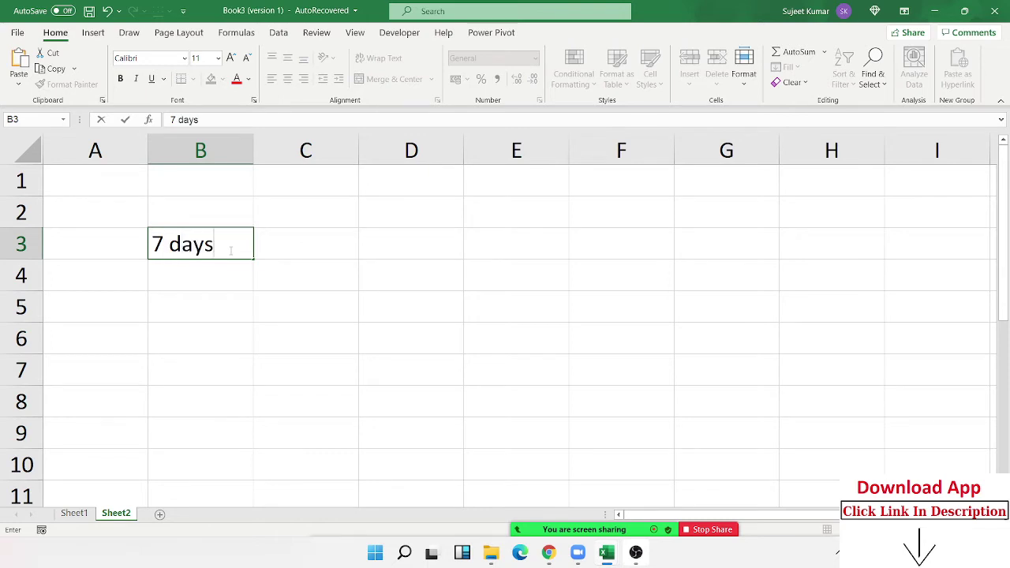
key(Return)
click(229, 250)
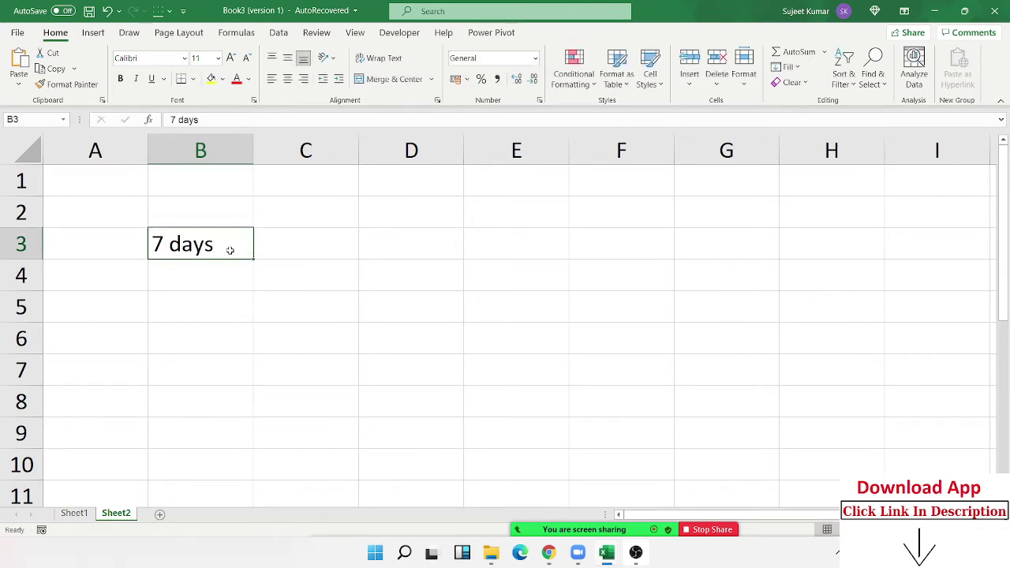
key(Right)
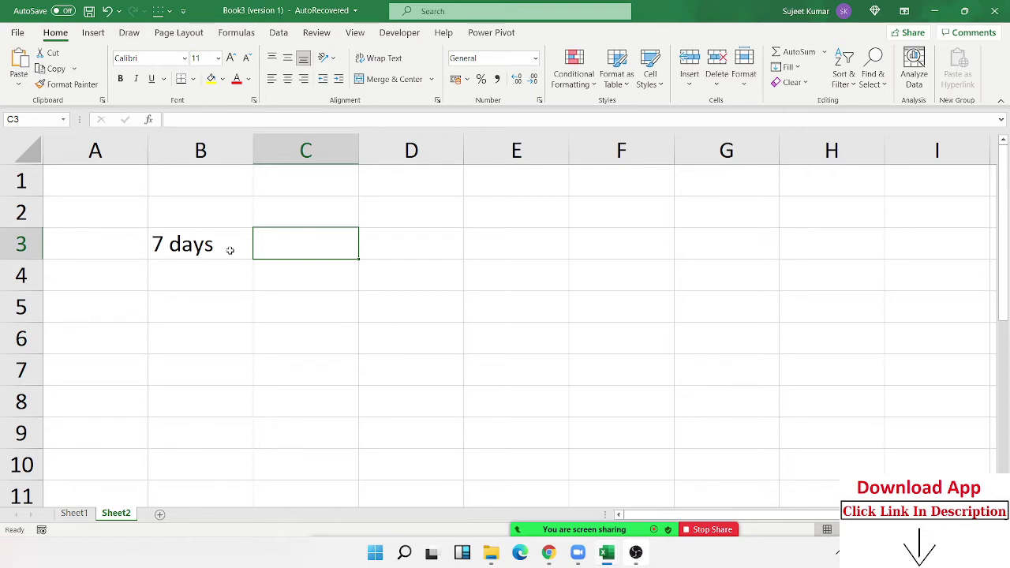
Step: Enter '2h' in cell B4, then return to the row above
key(Down)
key(Left)
key(F2)
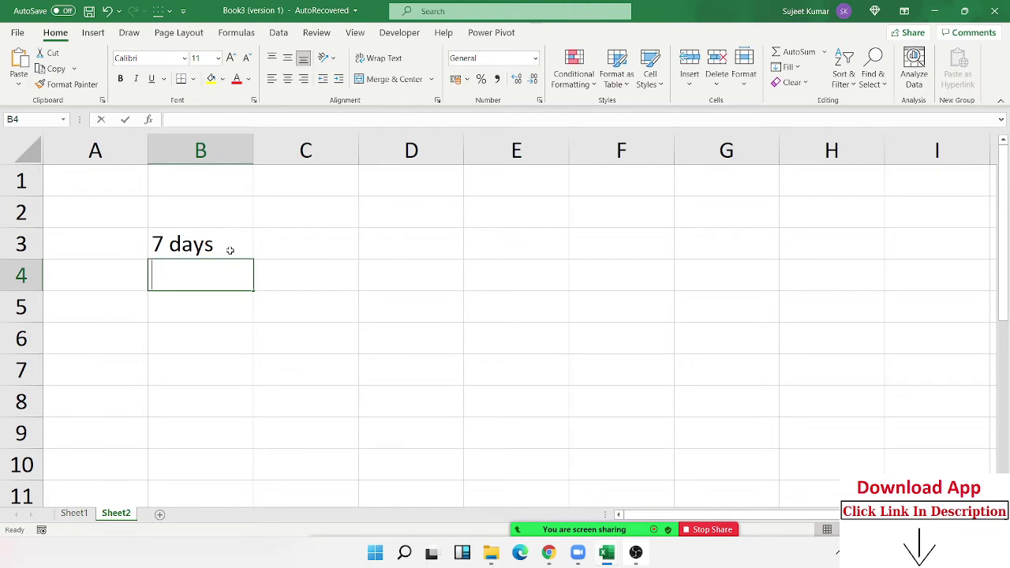
text(2h)
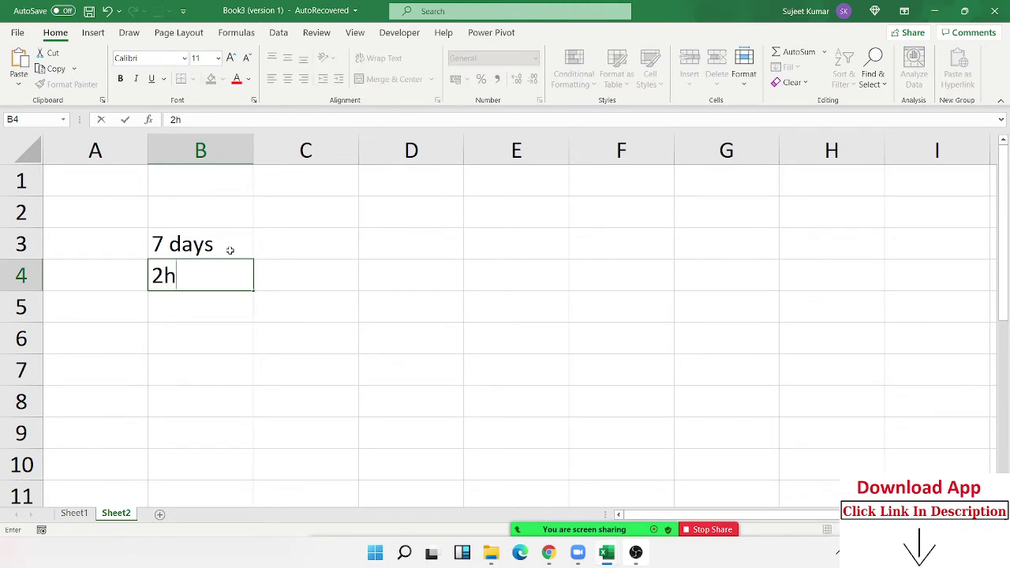
key(Return)
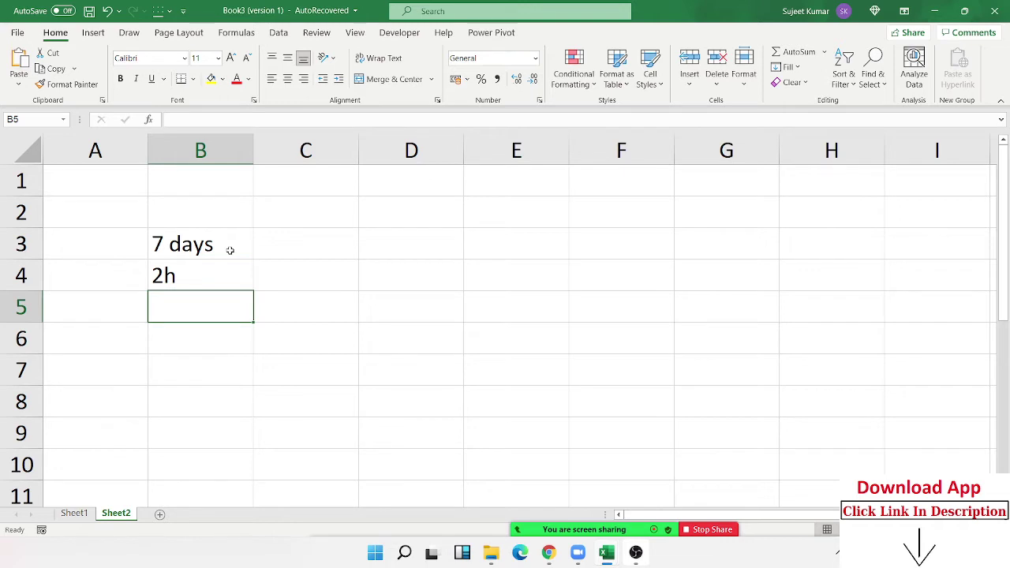
key(Up)
key(Up)
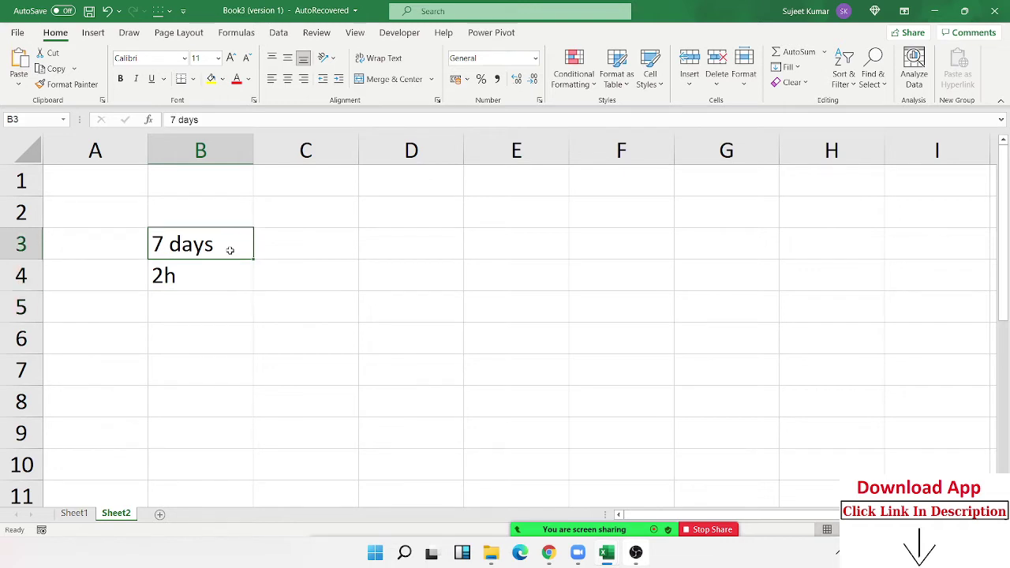
key(Right)
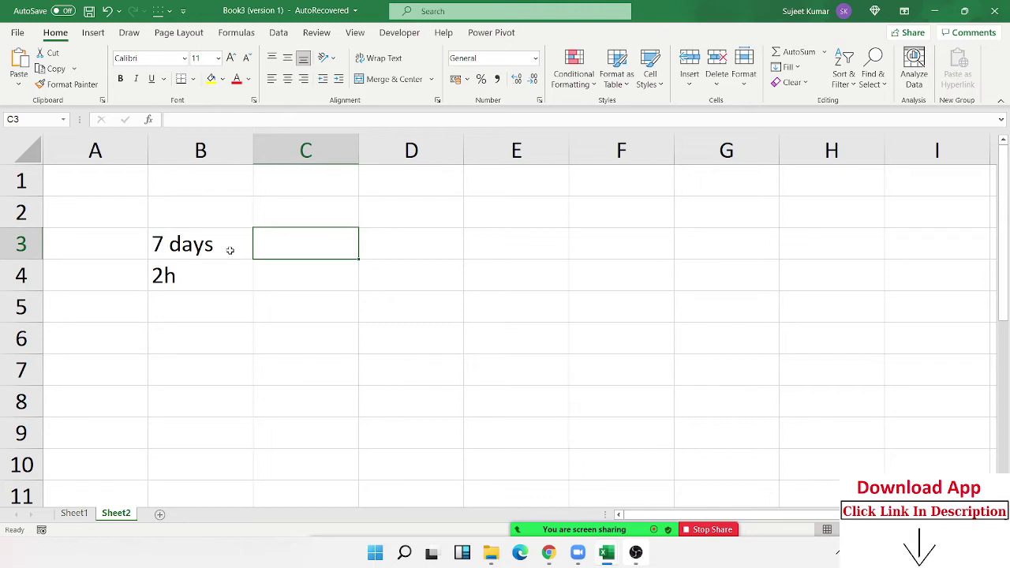
Step: Enter 15 Days in C3 and 5am to 11pm in D2, then autofit column D
text(15)
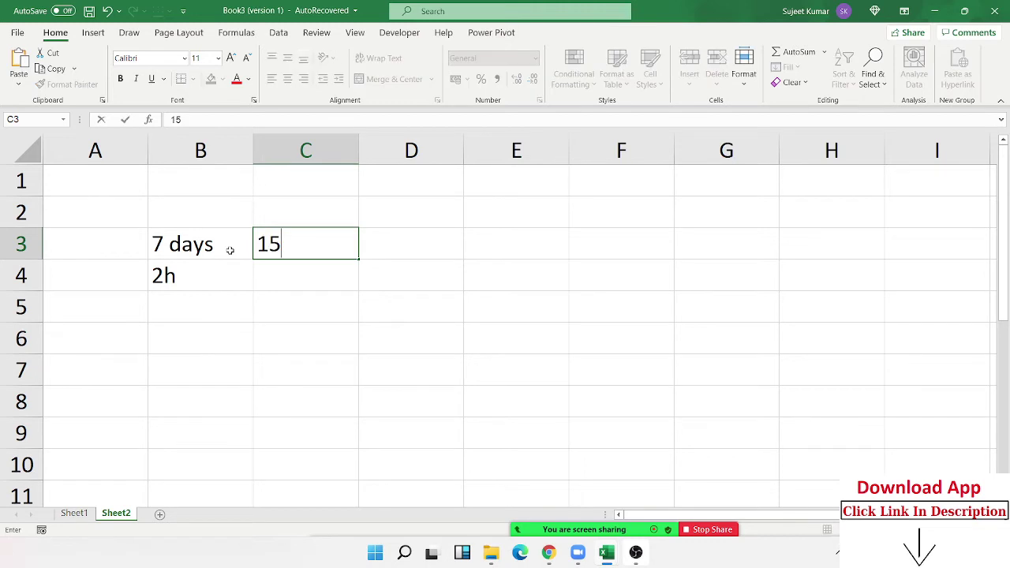
text( Da)
text(ys)
key(ctrl+Return)
key(Return)
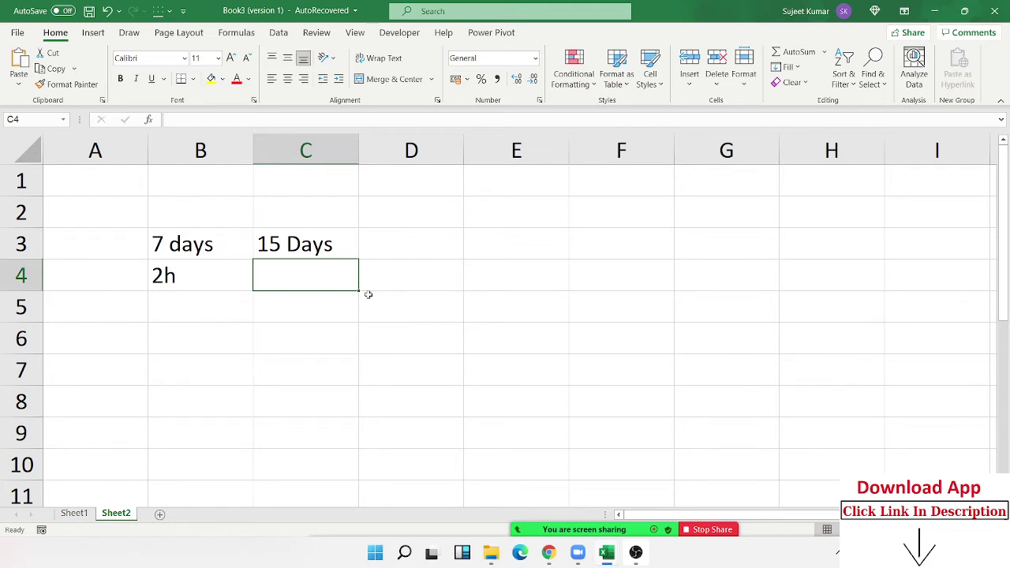
click(416, 216)
text(5)
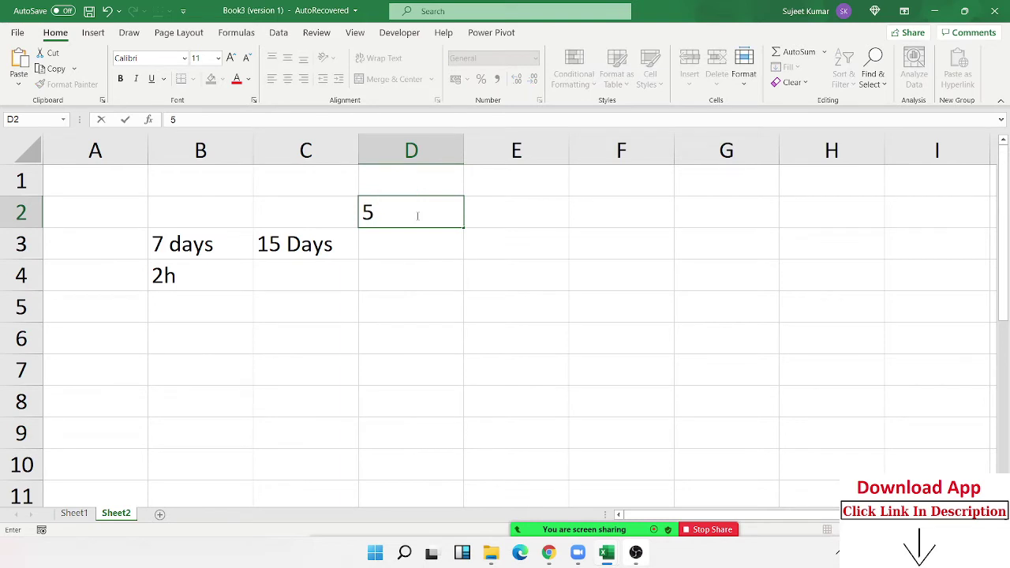
text(am to 11)
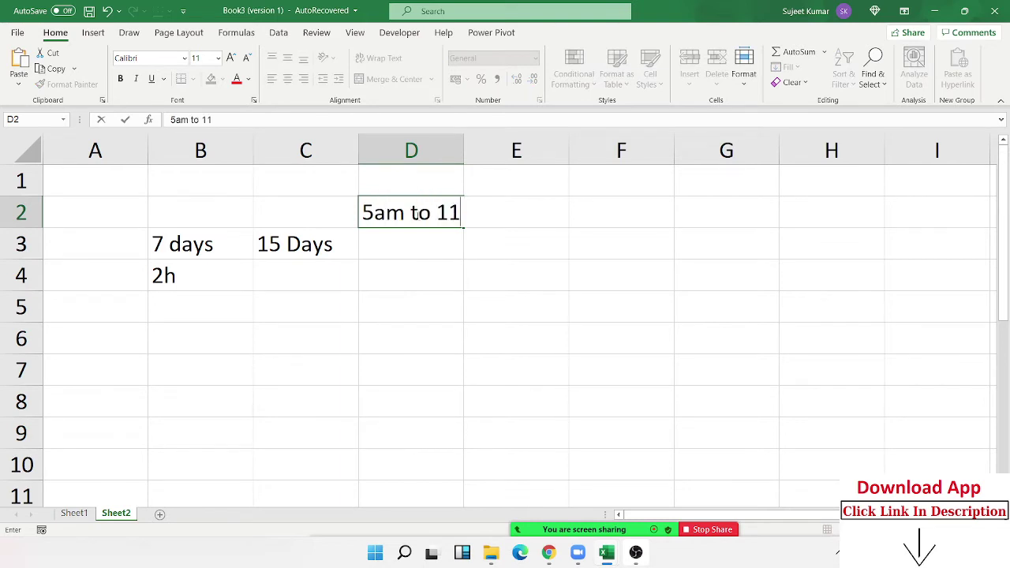
text(pm)
click(428, 241)
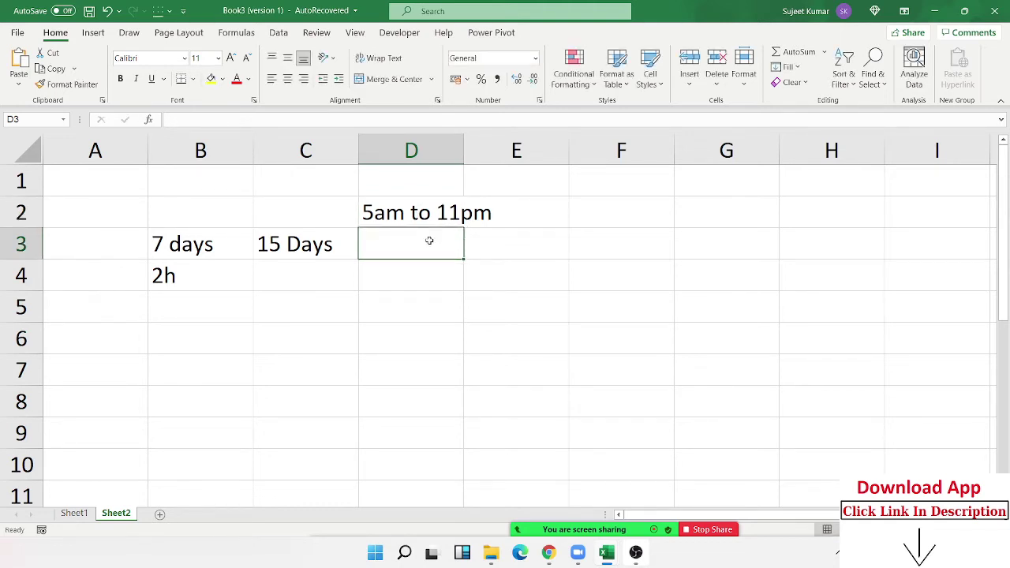
double_click(463, 151)
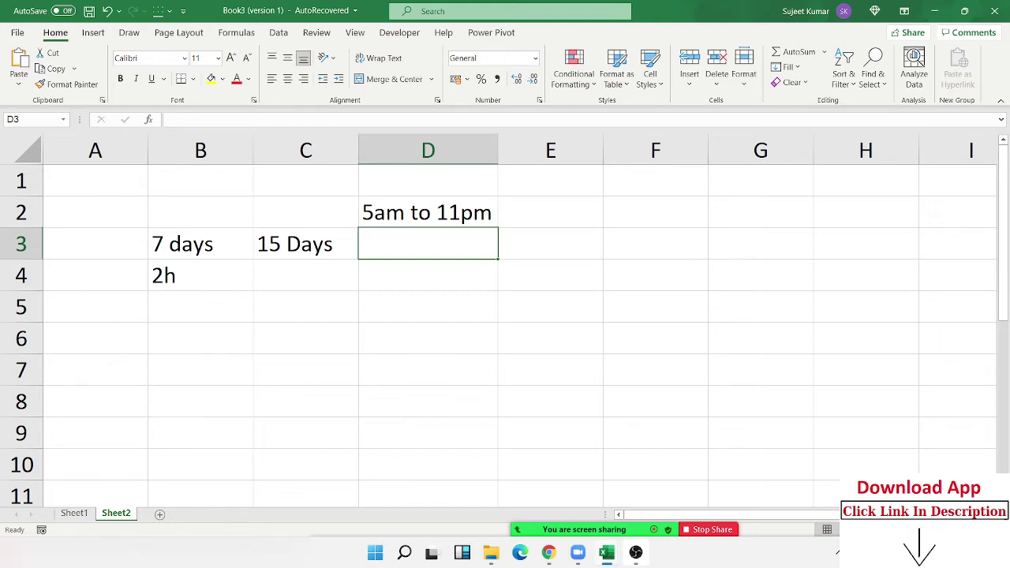
Step: Enter 5pm in cell D3 and 10 in cell E3
text(5)
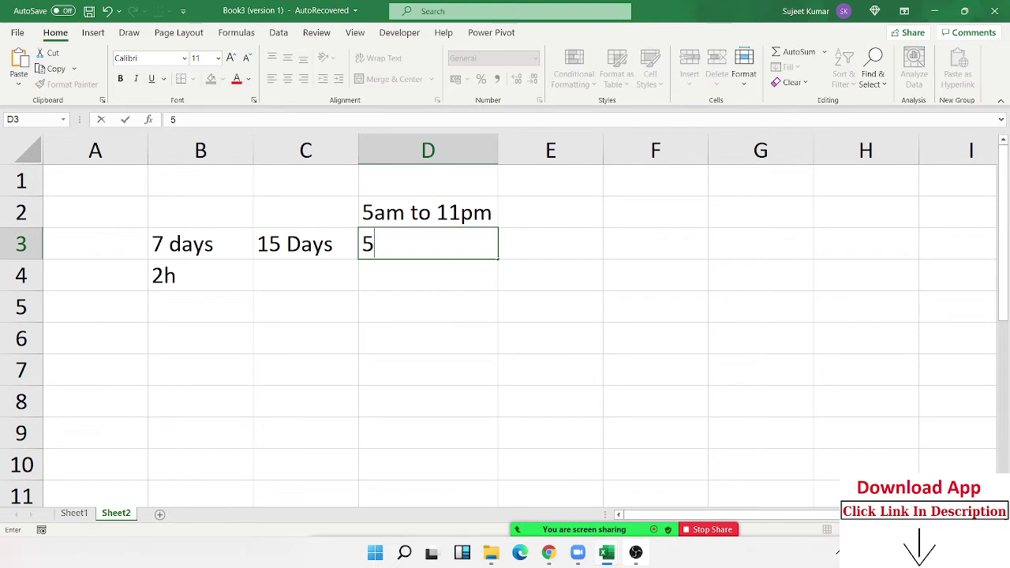
text(pm)
key(Return)
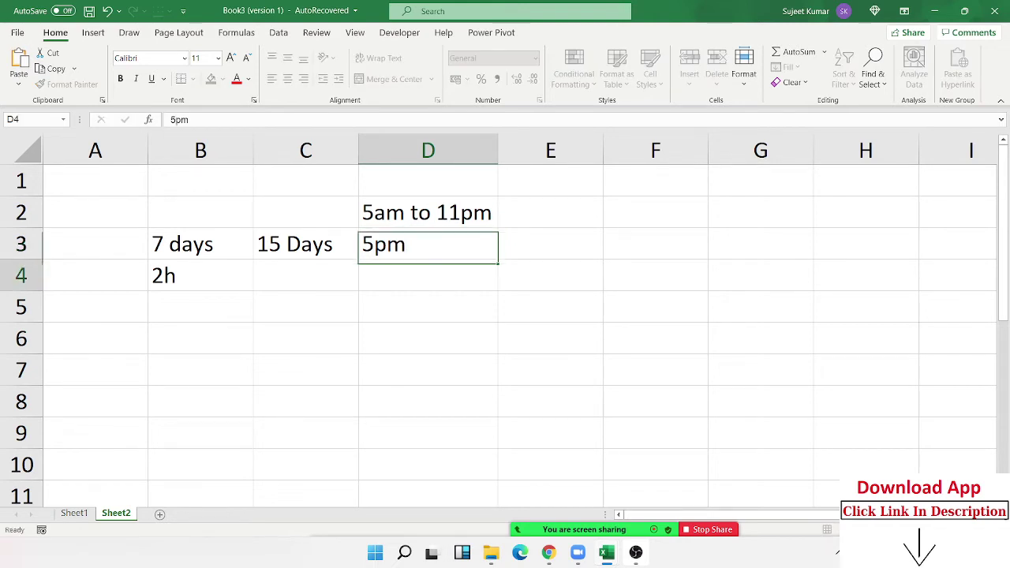
click(427, 244)
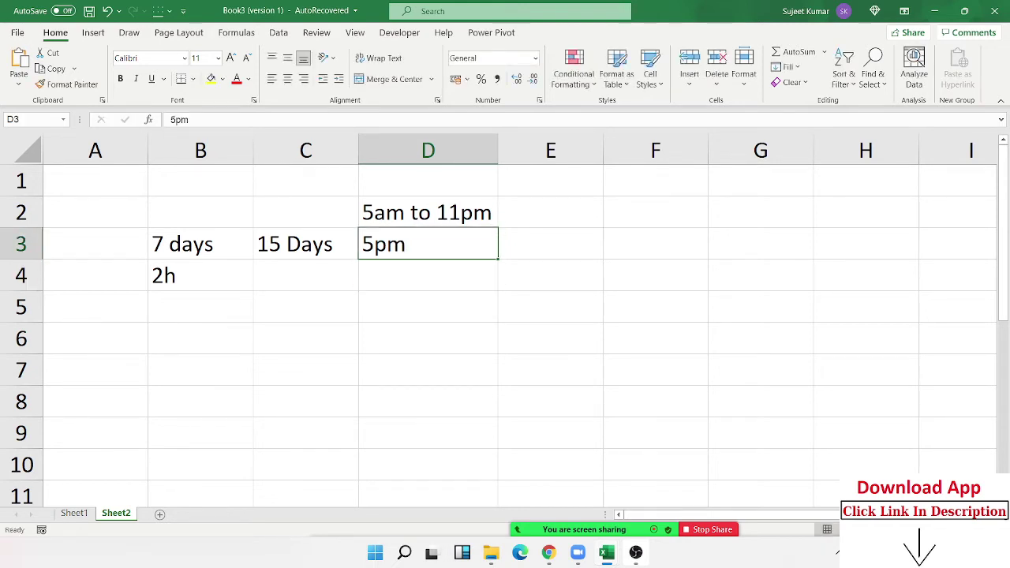
click(550, 244)
text(10)
key(Return)
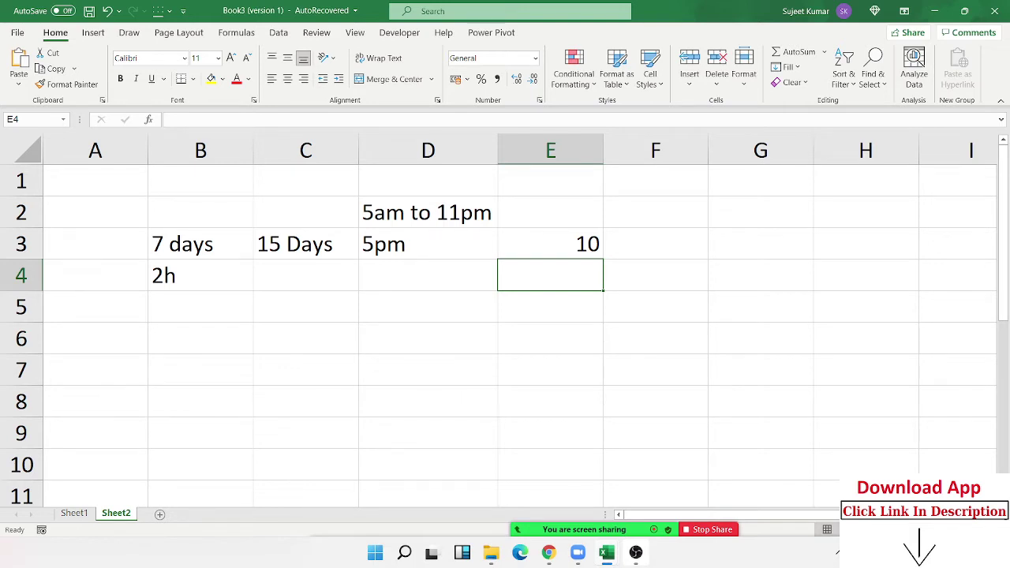
Step: Enter 30mt in cell A5, then select the nearby cells in rows 4–6
key(Up)
key(Down)
key(Left)
key(Left)
key(Left)
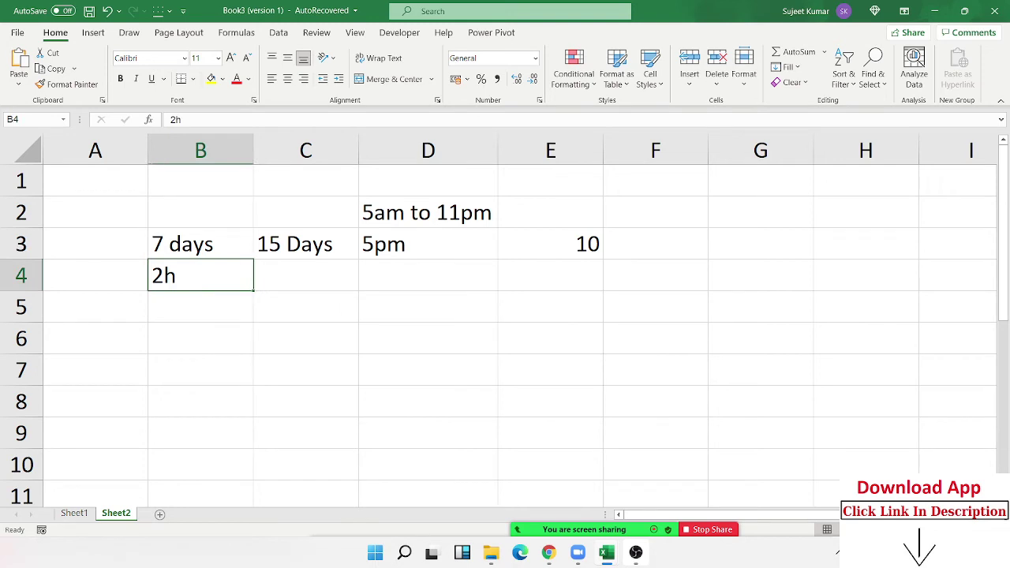
click(94, 306)
text(30)
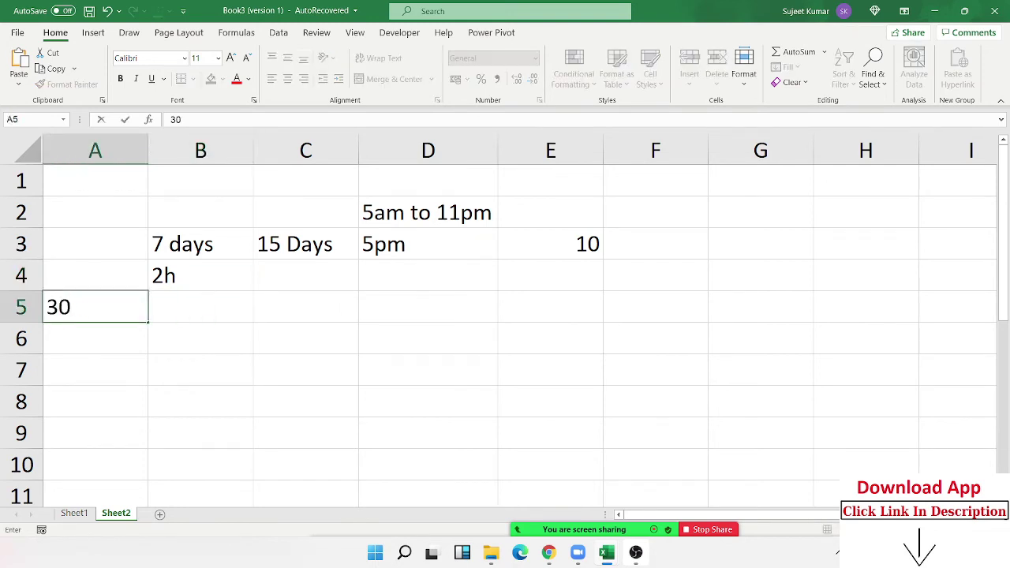
text(mt)
key(Return)
drag(95, 306, 201, 306)
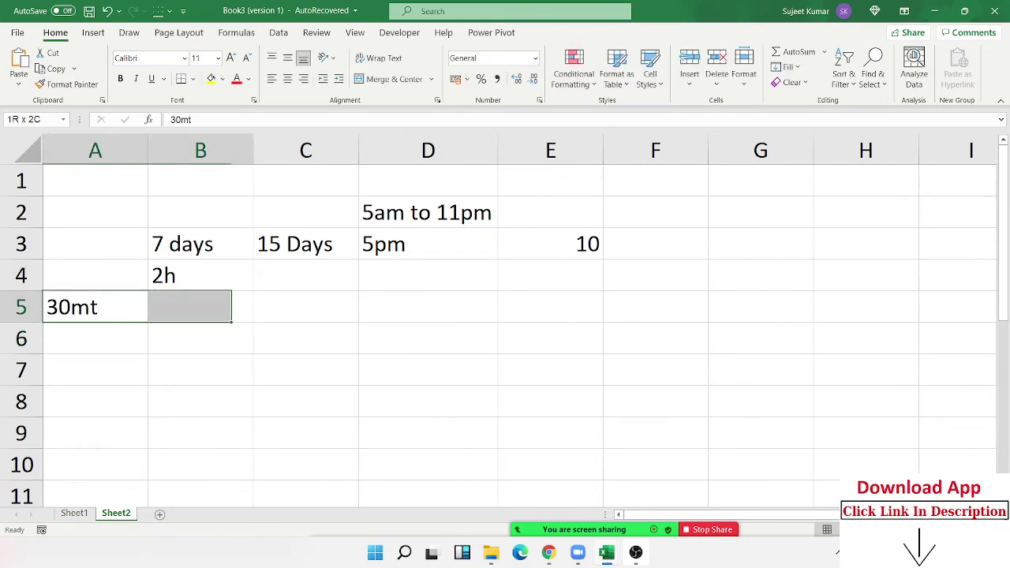
click(94, 275)
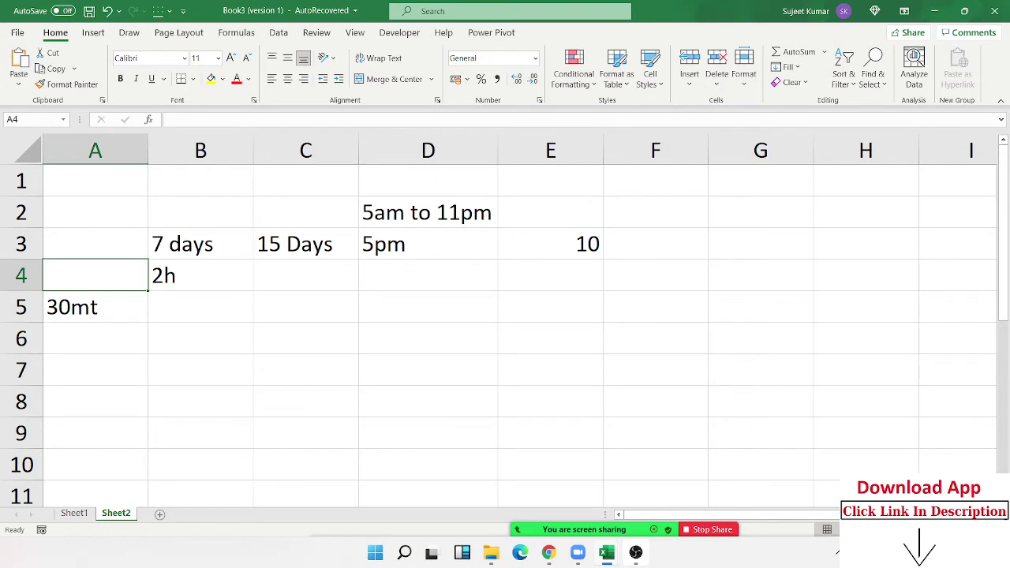
drag(95, 274, 201, 274)
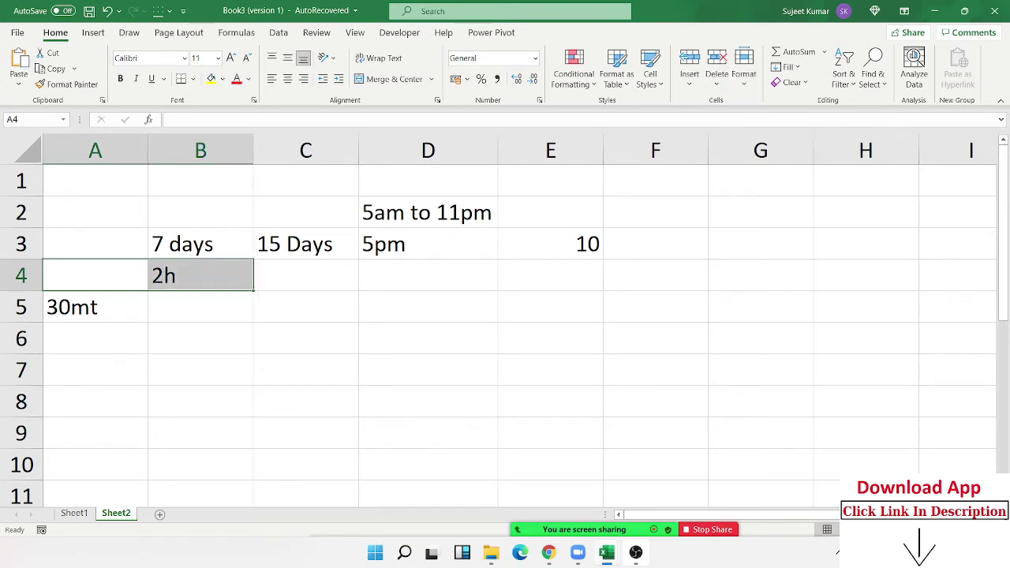
click(95, 306)
click(95, 338)
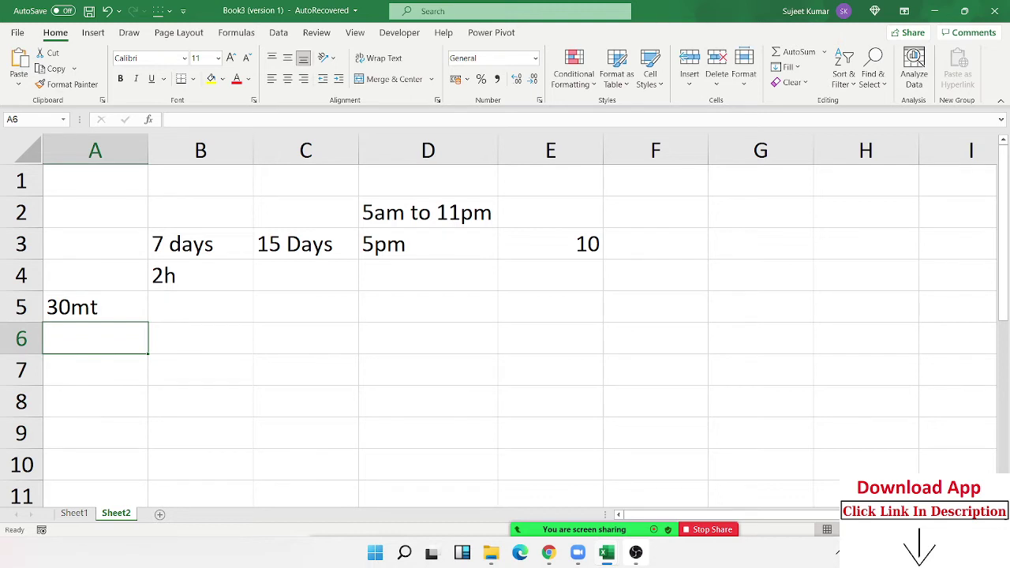
Step: Select A1:F6, delete all its entries, and return to cell A1
key(Up)
key(Right)
key(Right)
key(Right)
key(Right)
key(Right)
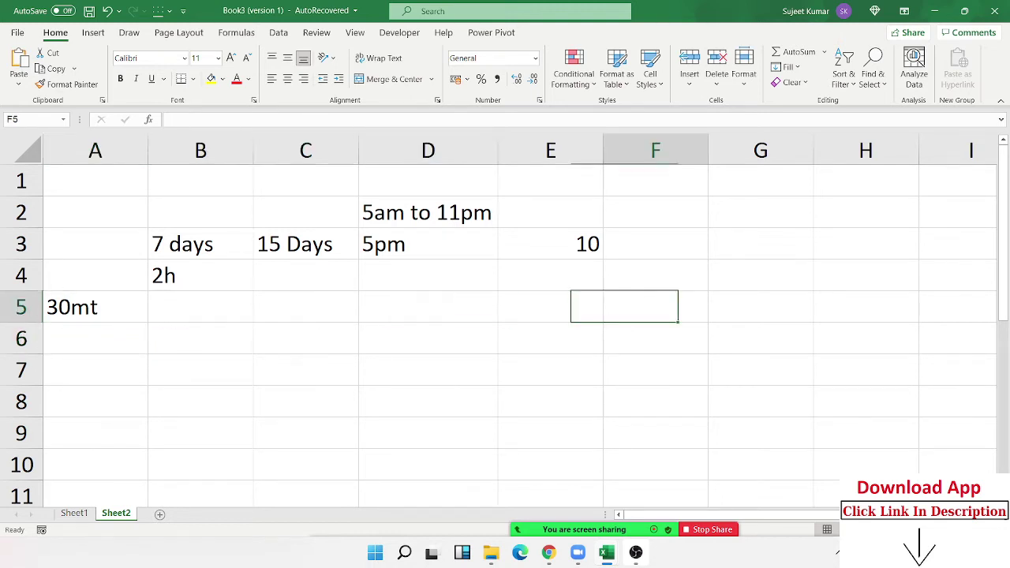
key(Down)
key(shift+Left)
key(shift+Left)
key(shift+Left)
key(shift+Left)
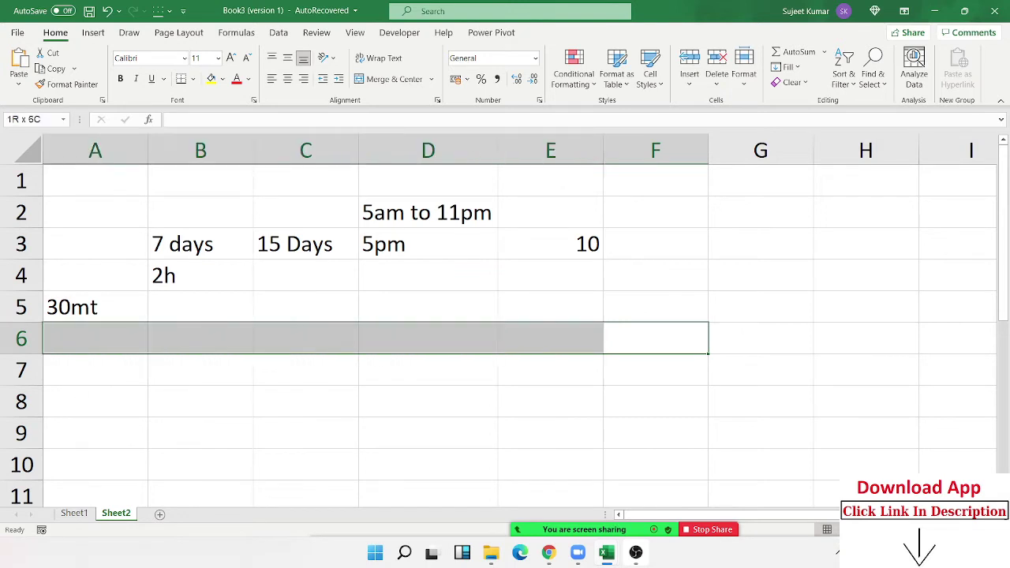
key(shift+Up)
key(shift+Up)
key(shift+Up)
key(shift+Up)
key(shift+Up)
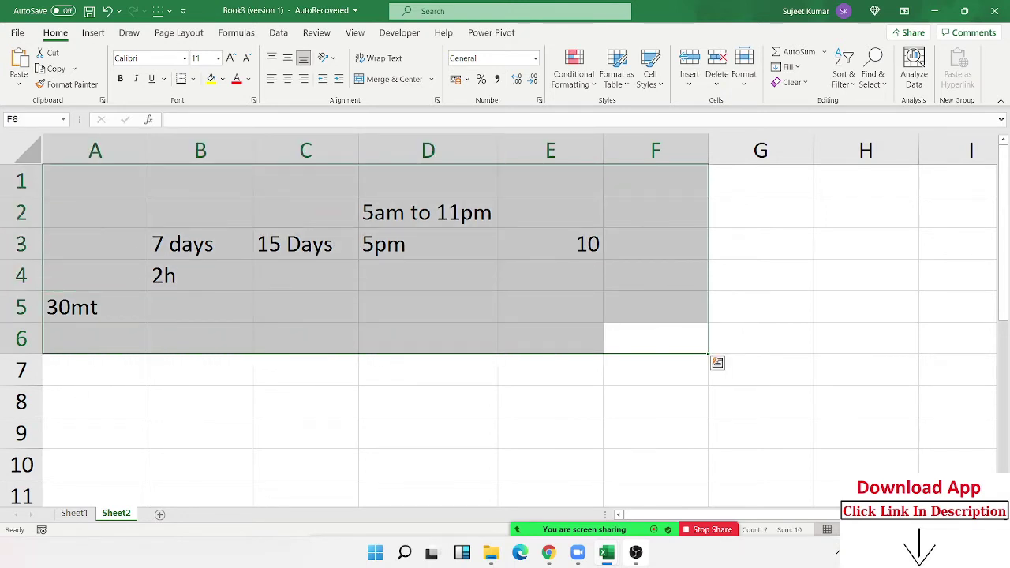
key(Delete)
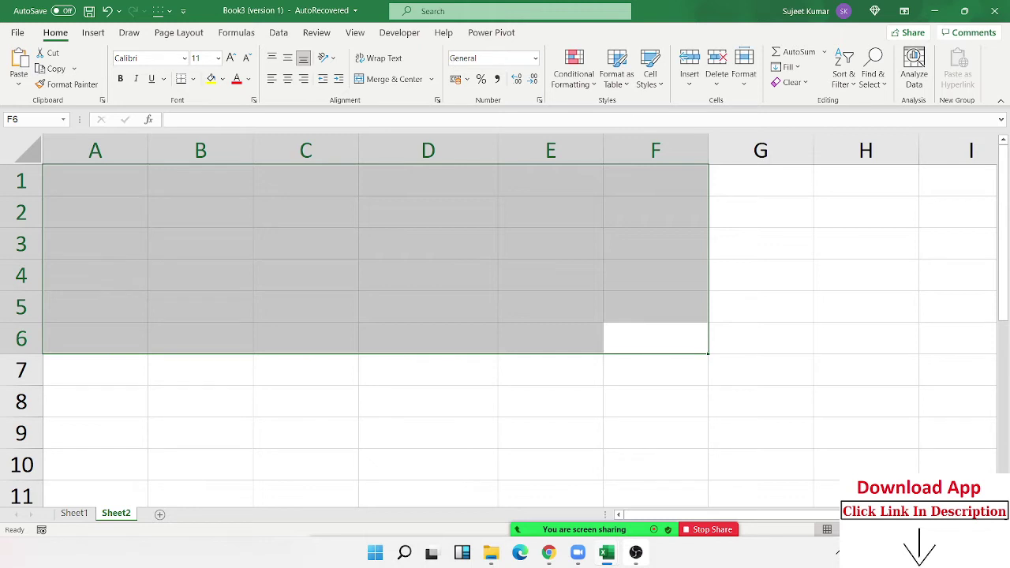
click(655, 180)
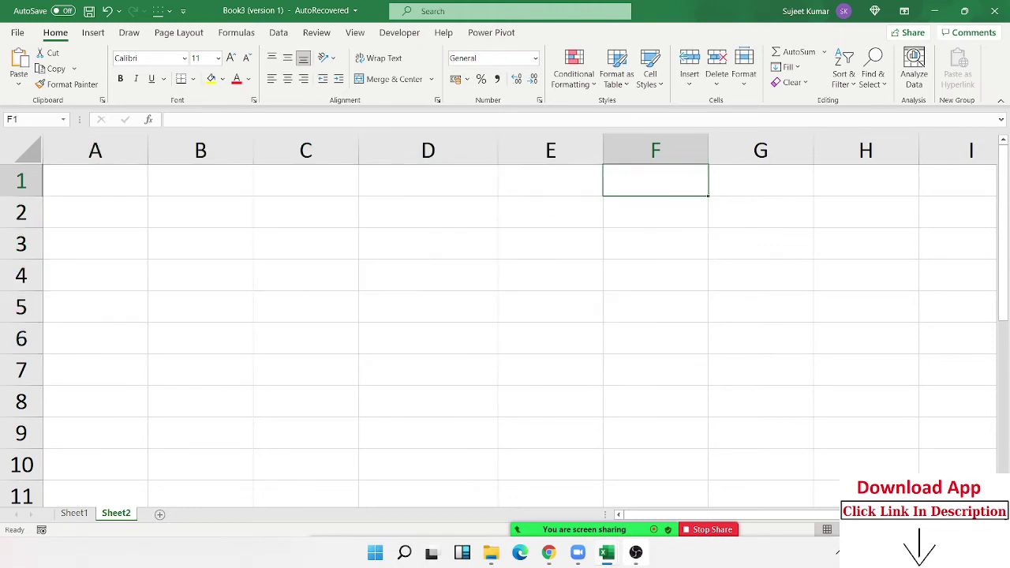
click(95, 179)
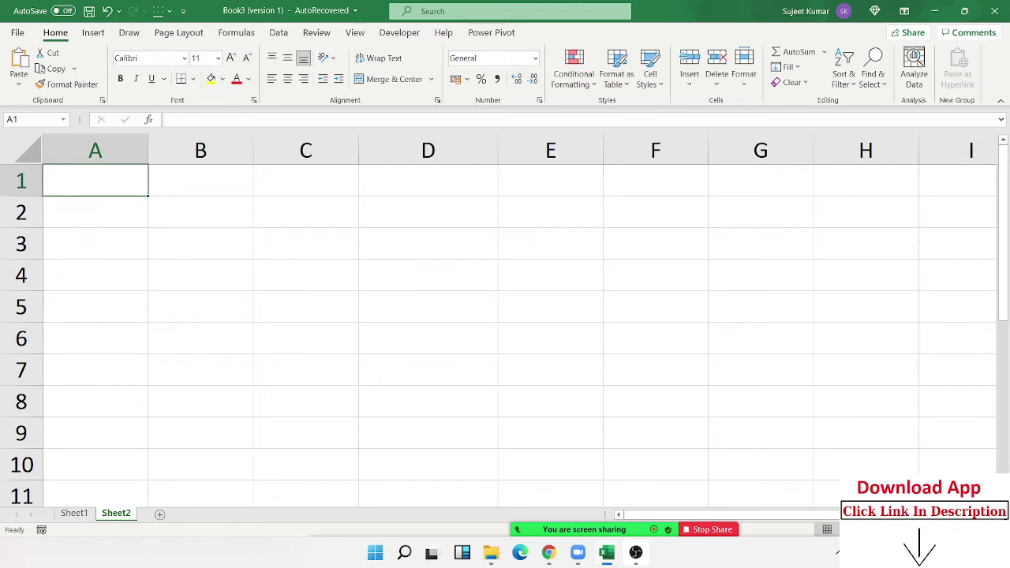
Step: Enter VBA, VB6 and VBS down cells A1 to A3, then select A2:A3
text(VB)
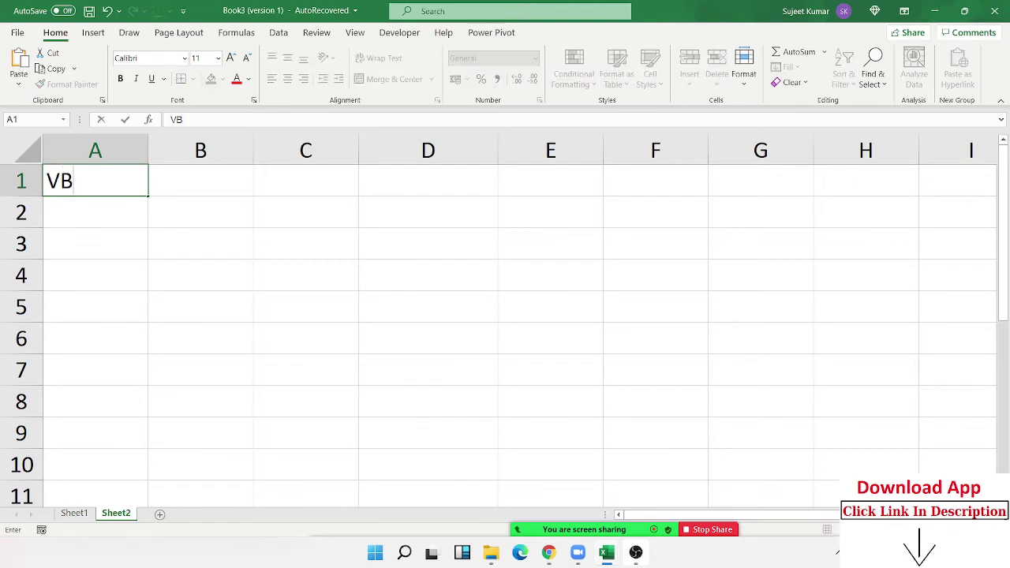
text(A)
key(Return)
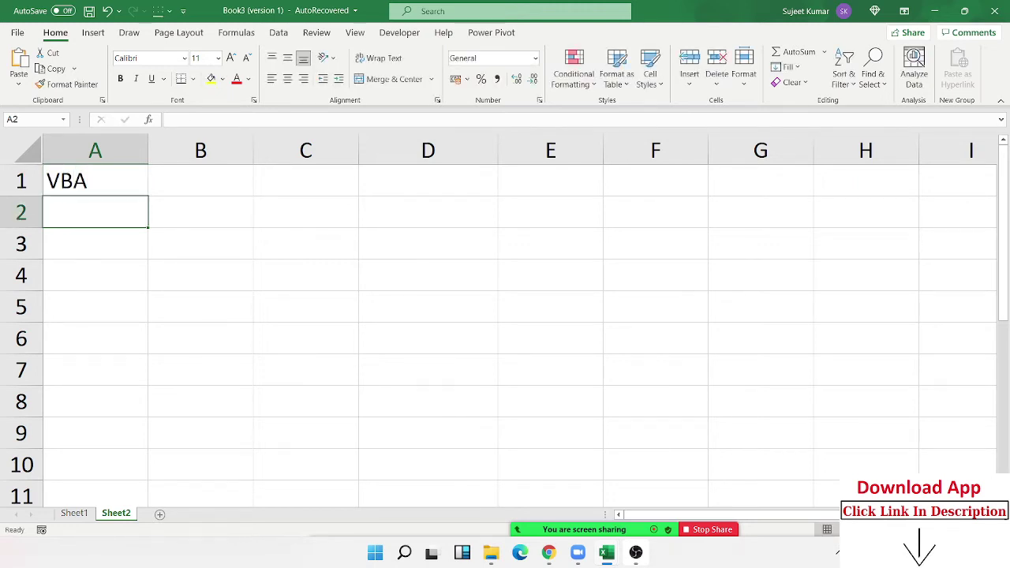
click(94, 181)
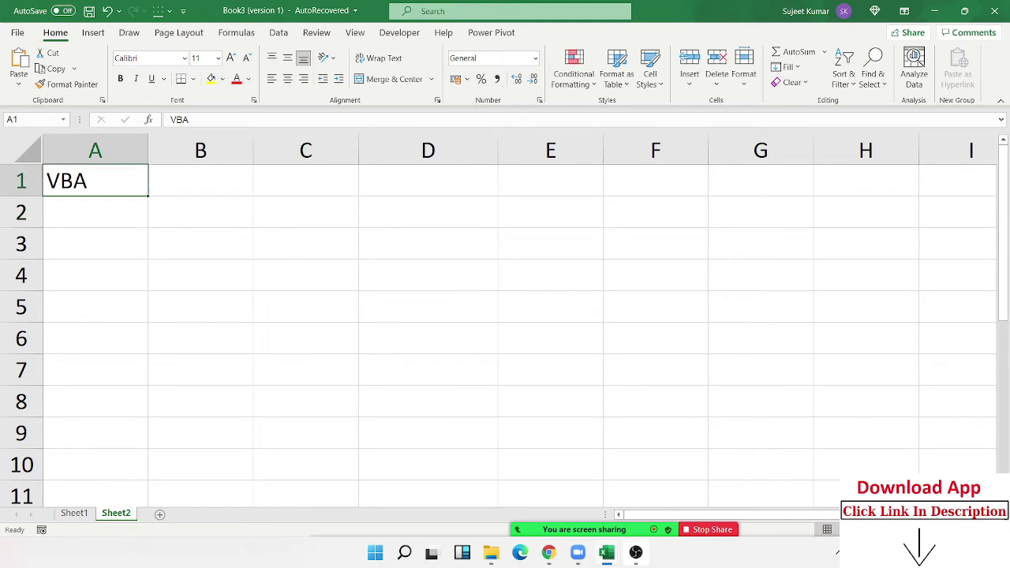
click(95, 211)
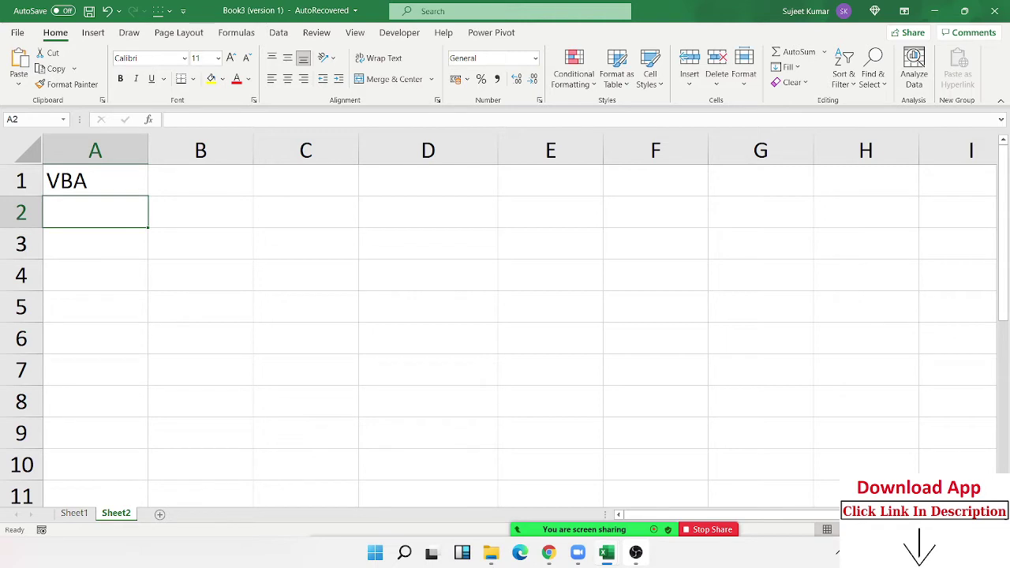
text(VB6)
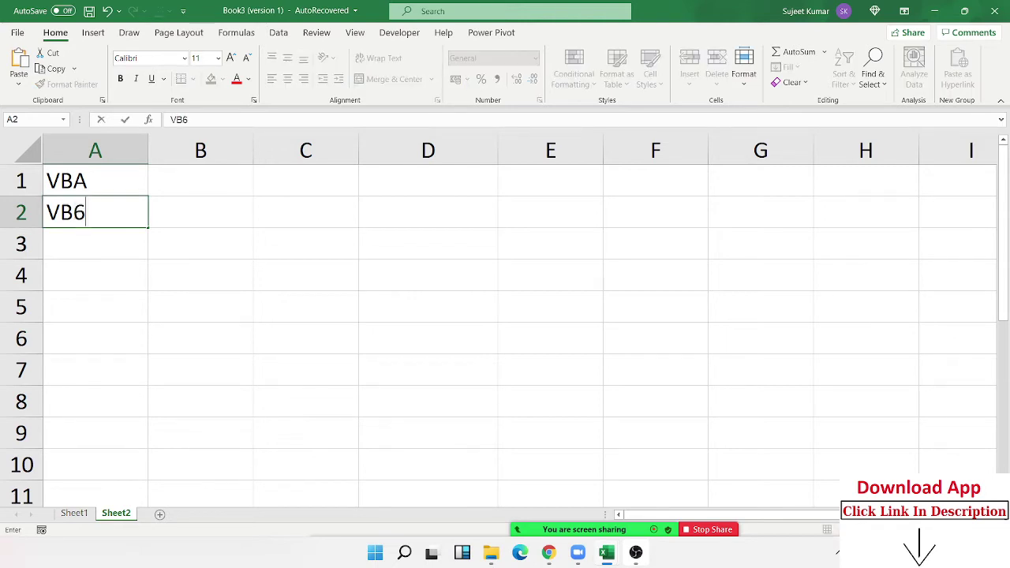
key(Return)
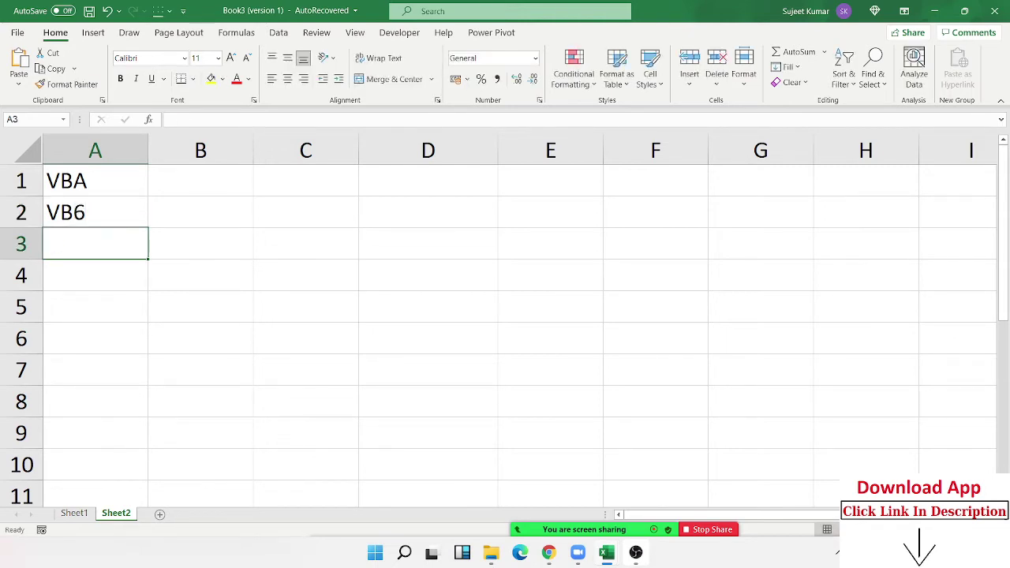
text(VBS)
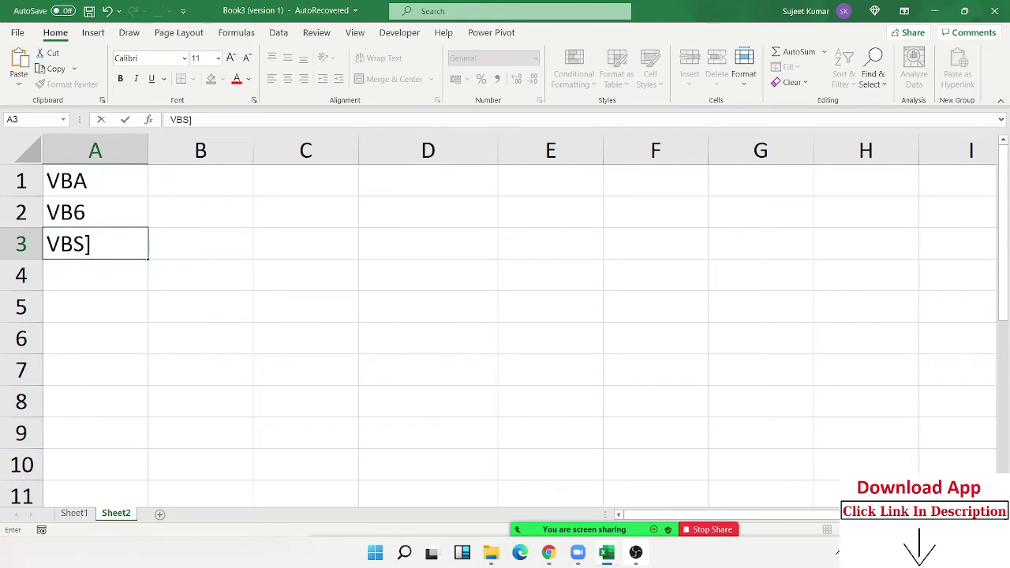
key(Return)
key(Up)
key(Up)
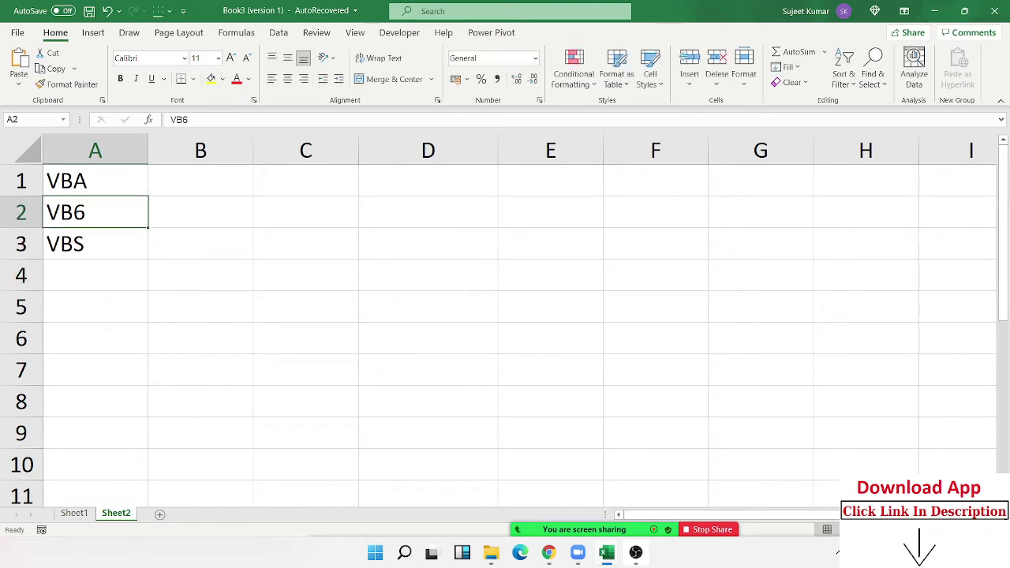
key(shift+Down)
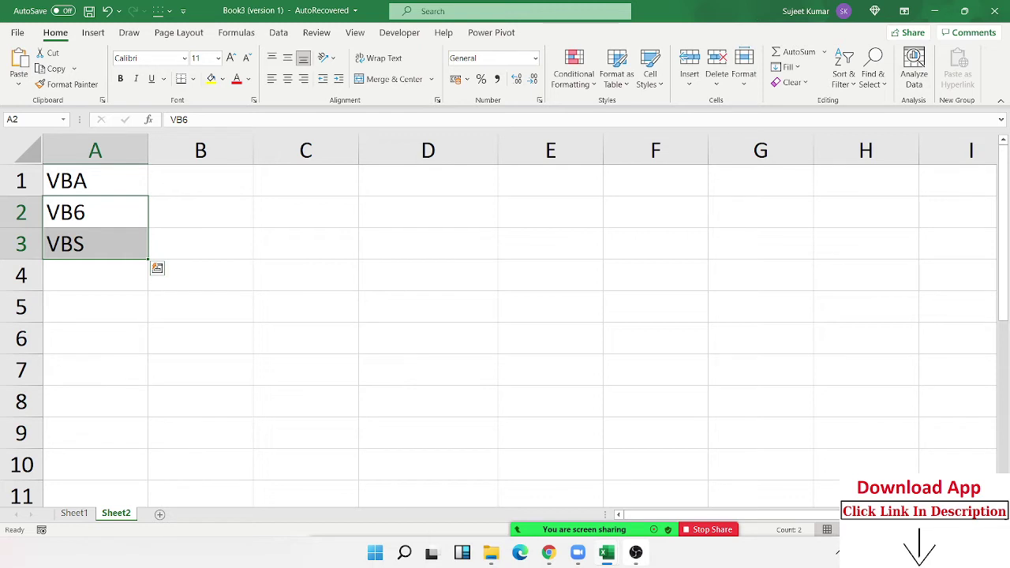
Step: Delete VB6 and VBS from A2:A3, leaving A1:B1 selected
key(Delete)
key(Up)
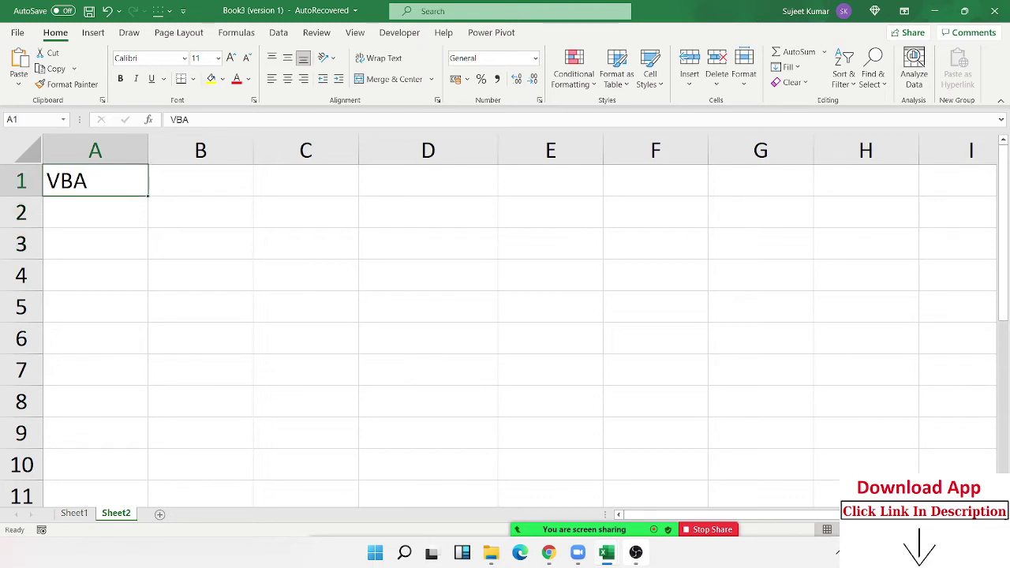
key(shift+Right)
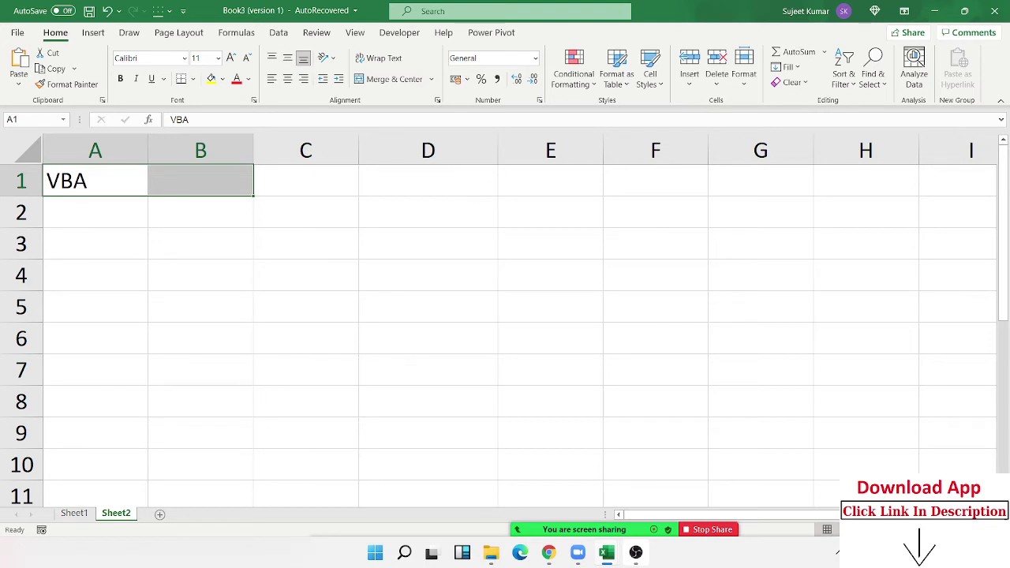
Step: Enter Macros in cell B1 and Function in cell B3
click(200, 181)
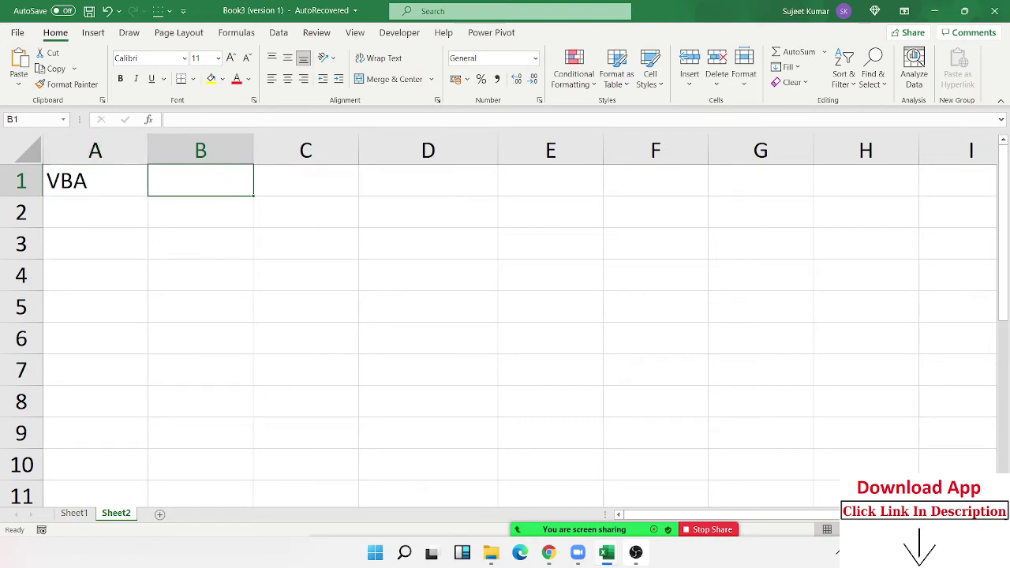
text(Mac)
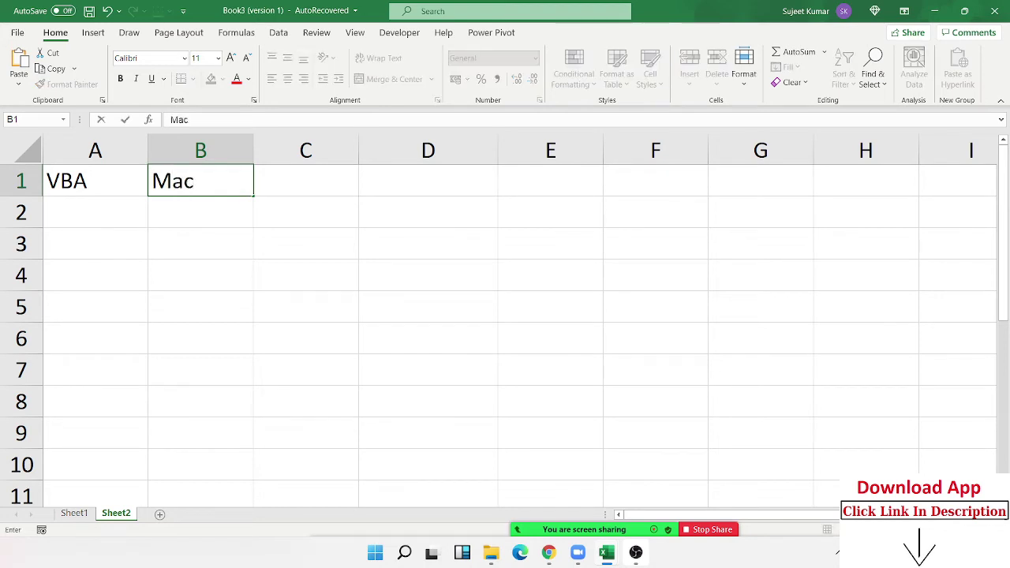
text(ros)
key(Return)
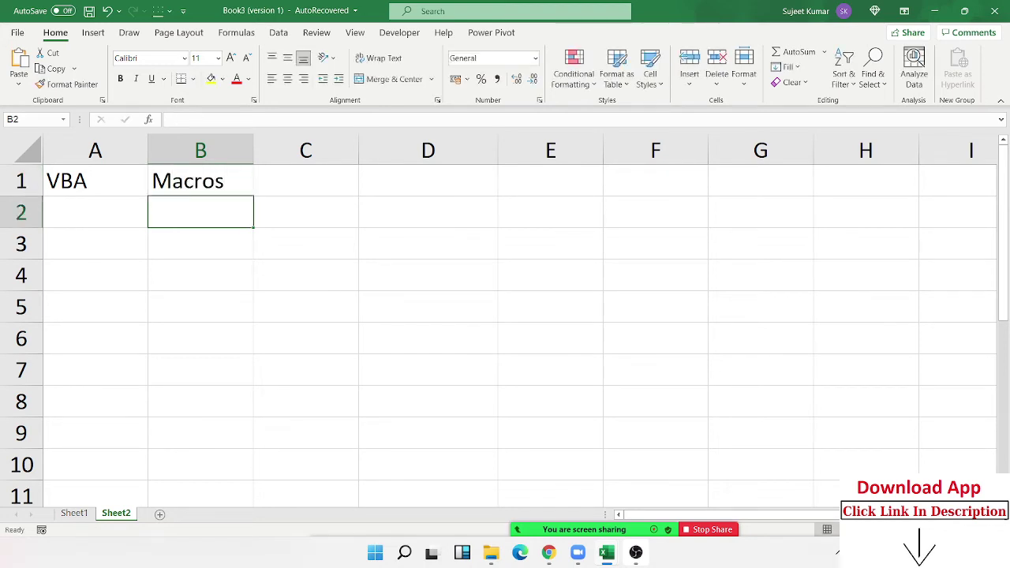
click(200, 243)
text(Fun)
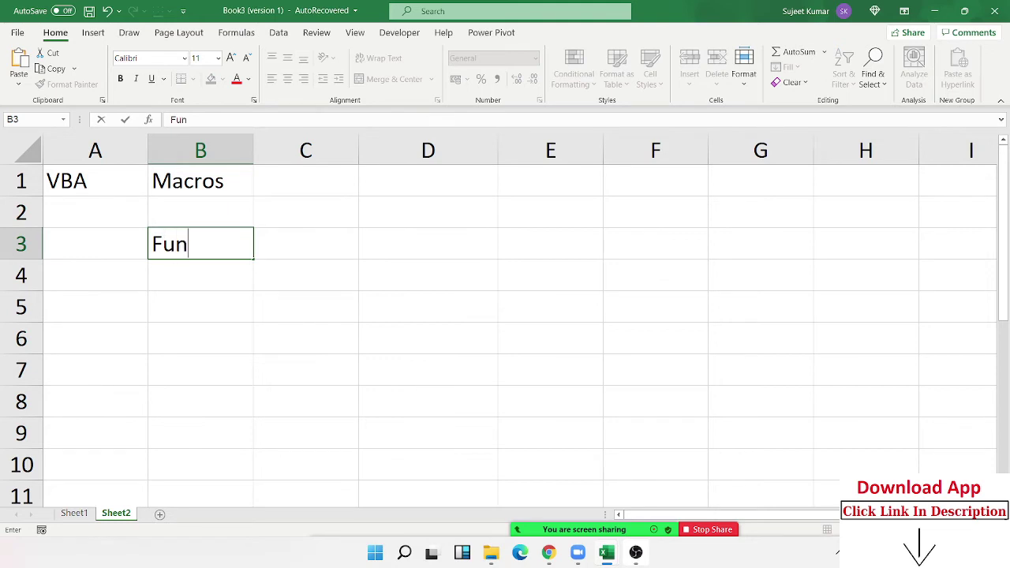
text(ction)
key(Return)
Step: Enter userform in cell B5, then select cells B3, B1, C1 and C2
click(201, 306)
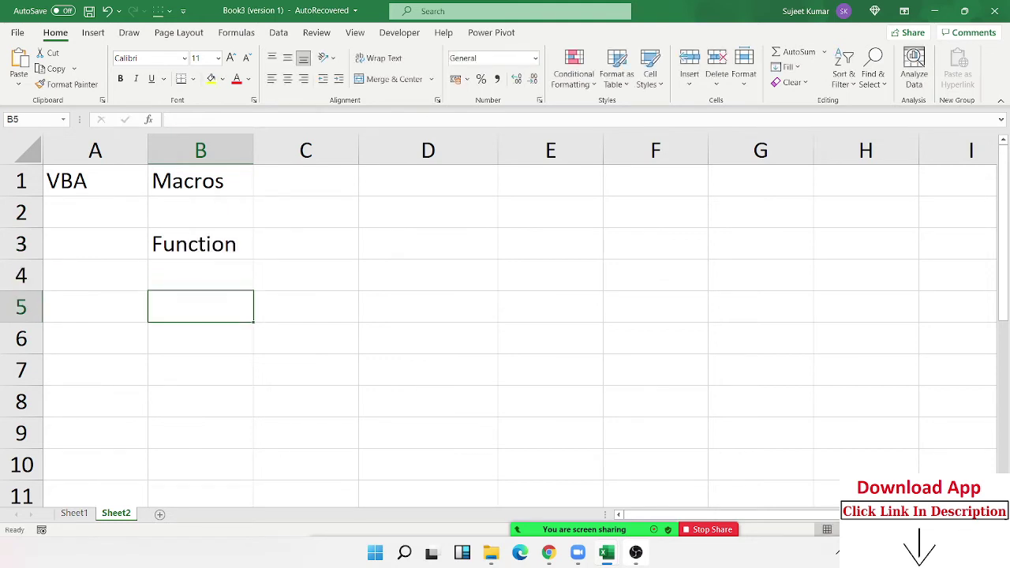
text(user)
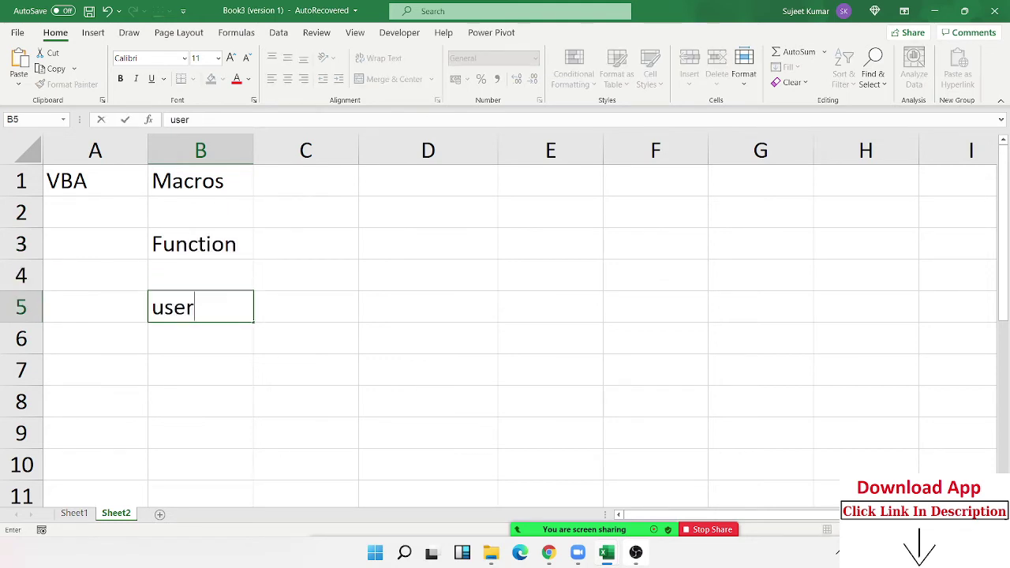
text(f)
text(orm)
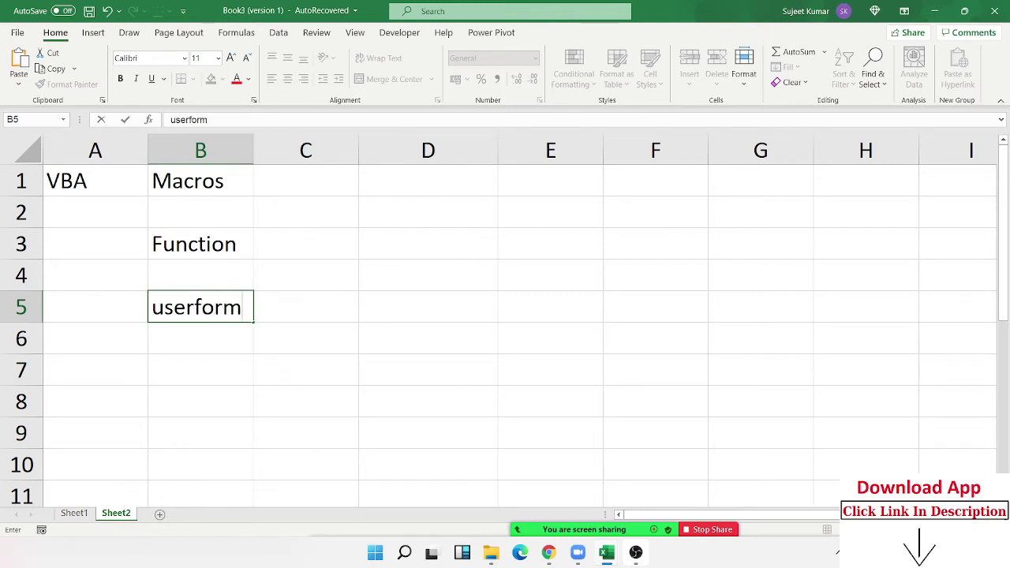
key(Return)
click(200, 244)
click(200, 181)
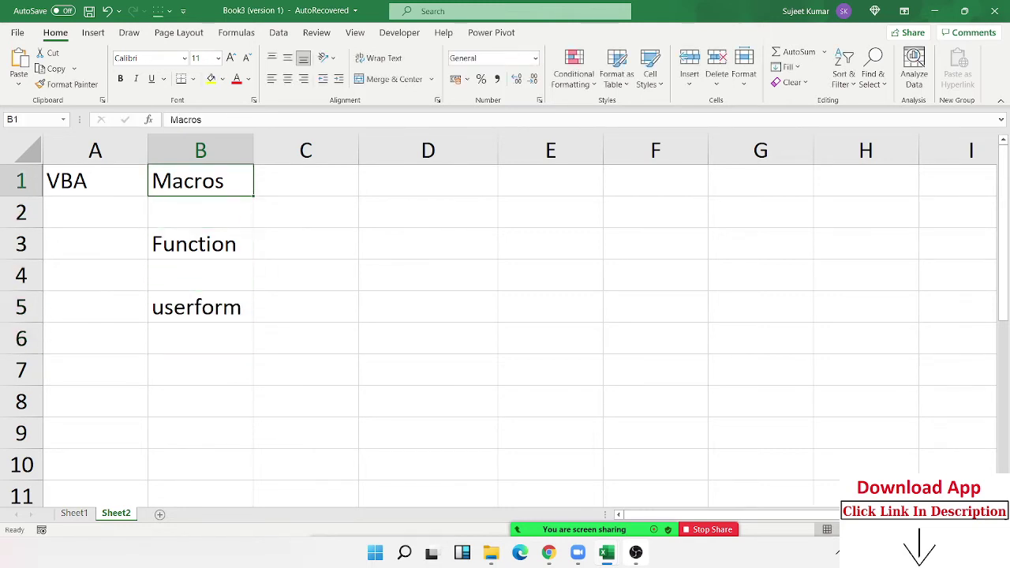
click(305, 180)
click(305, 211)
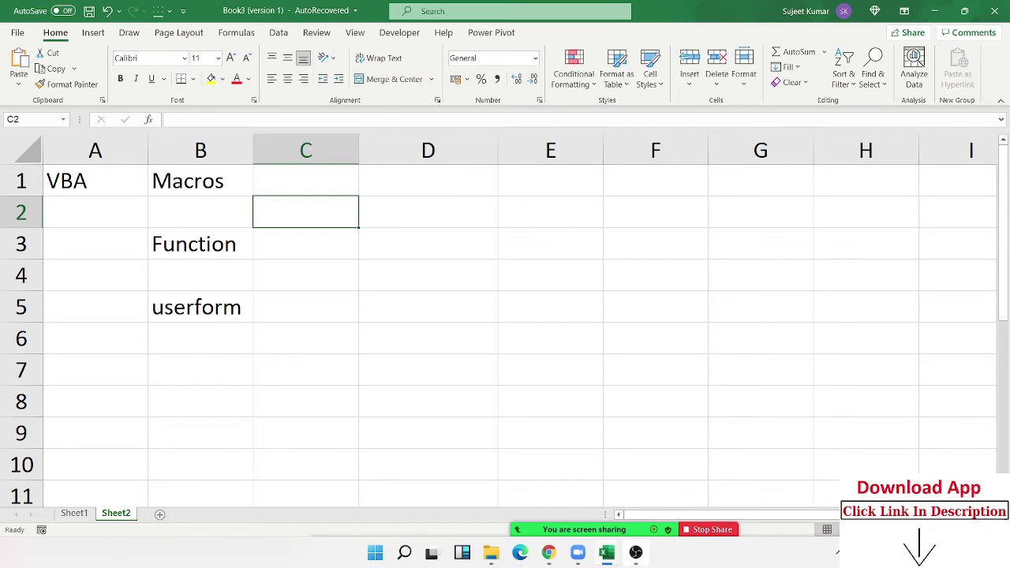
click(305, 244)
click(305, 276)
click(306, 244)
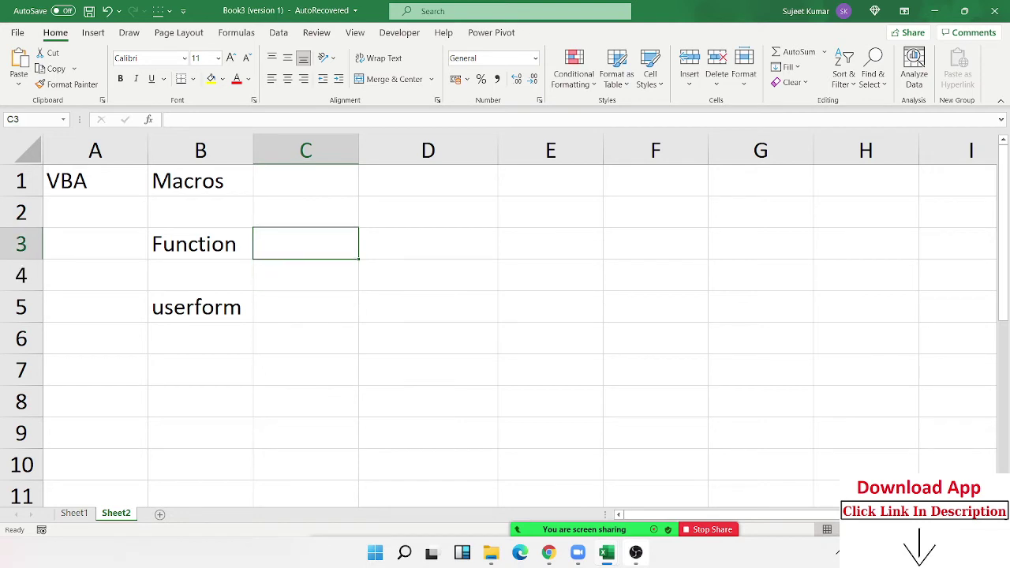
click(200, 212)
click(200, 180)
click(201, 243)
click(305, 275)
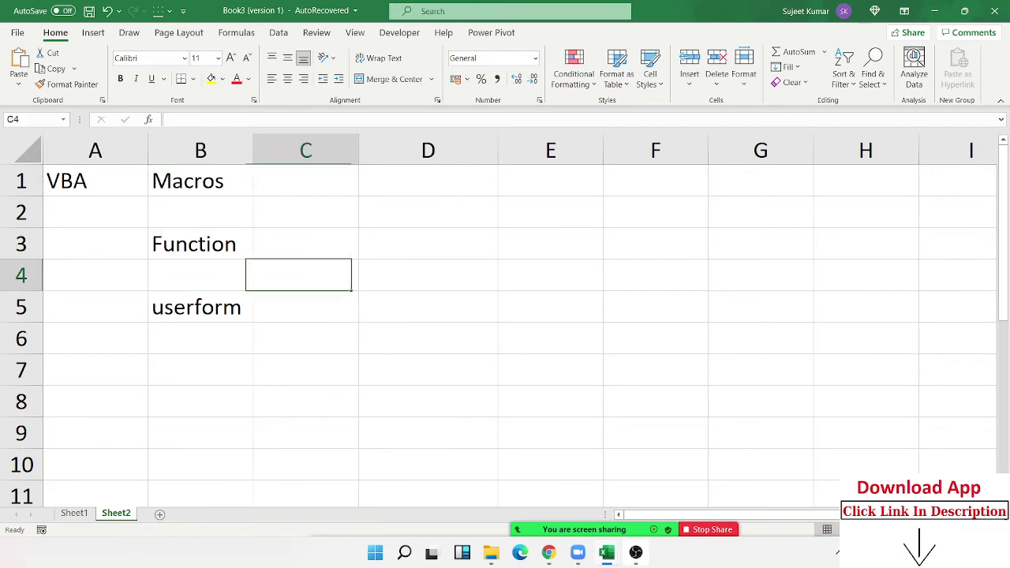
click(428, 275)
click(427, 244)
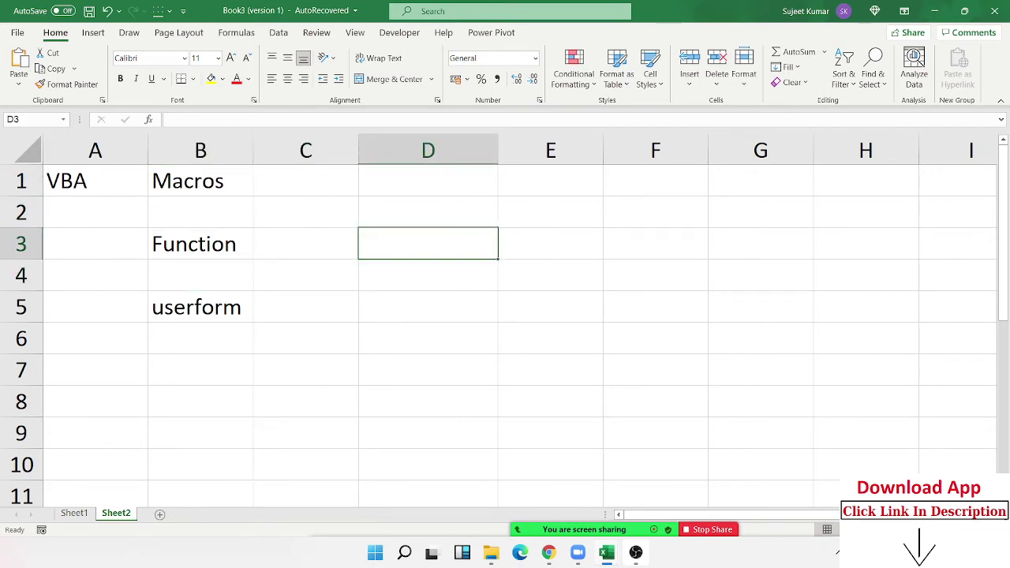
text(=vl)
key(Tab)
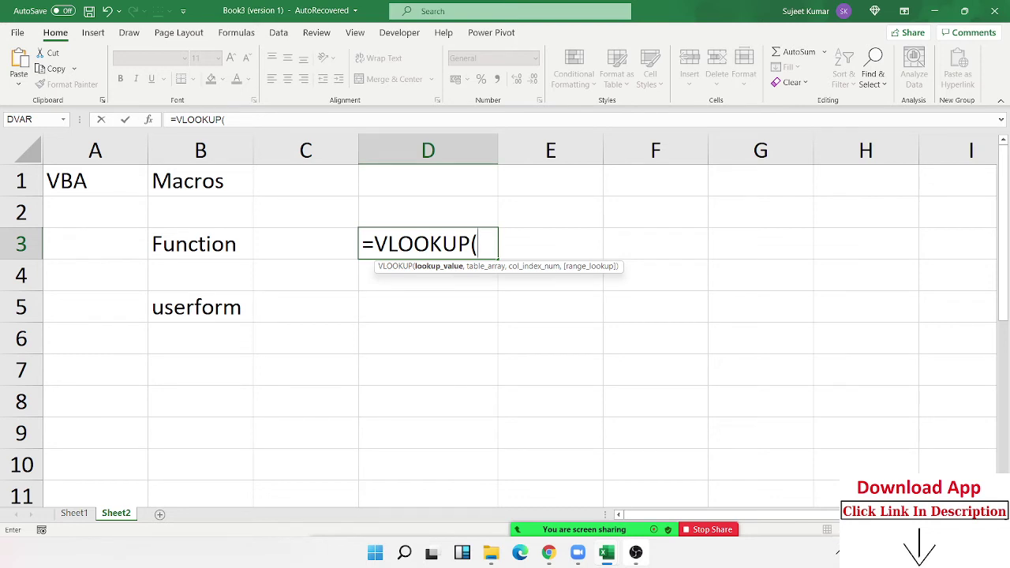
key(Escape)
key(Down)
key(Down)
key(Down)
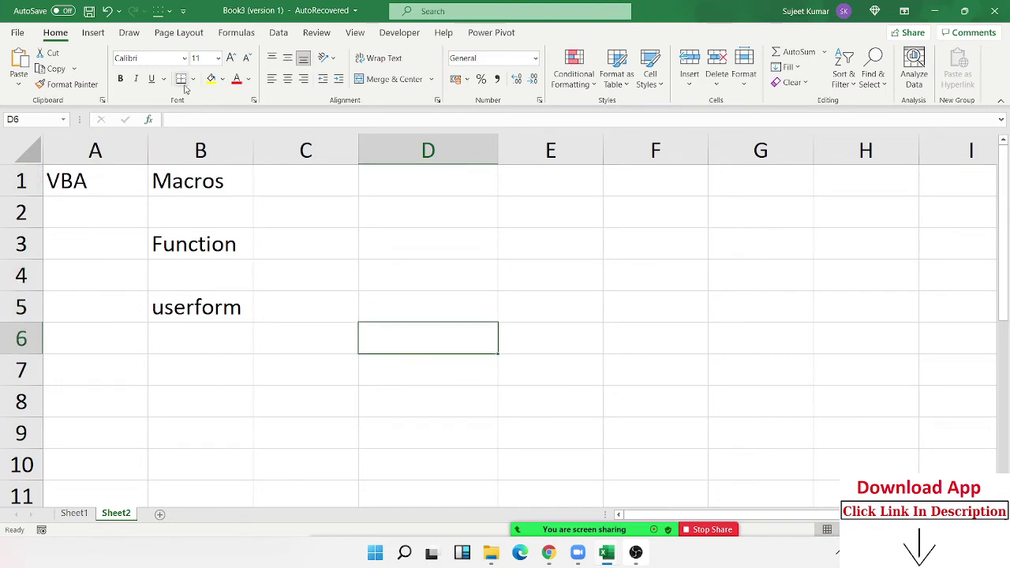
click(254, 100)
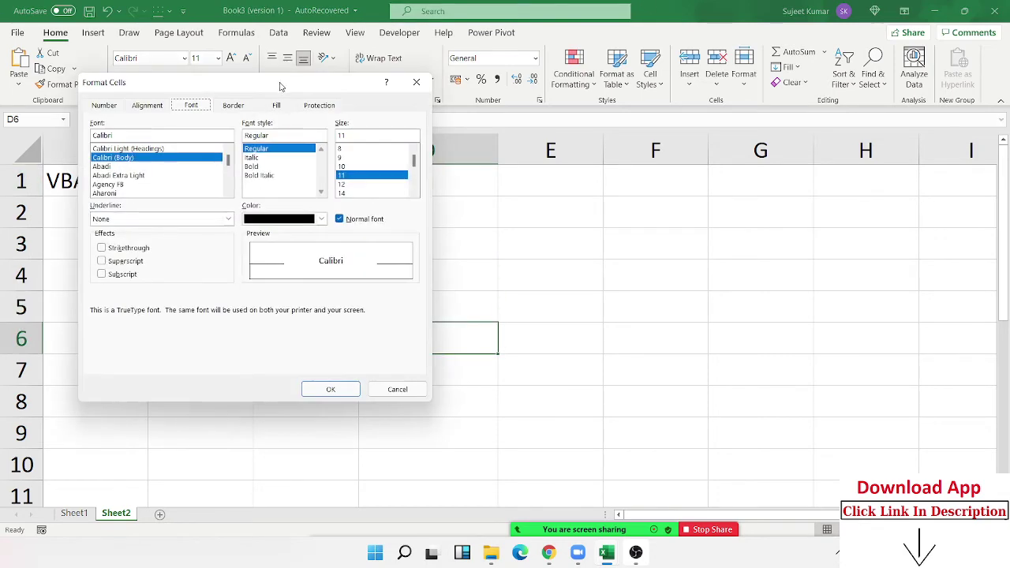
mouse_move(280, 79)
mouse_down()
mouse_move(726, 118)
mouse_move(680, 102)
mouse_up()
click(523, 183)
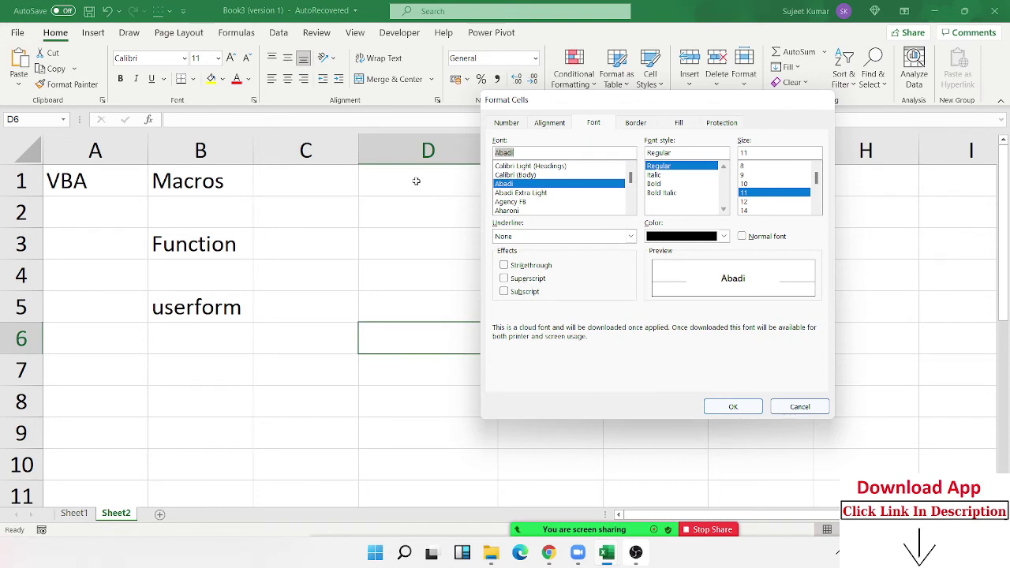
key(Escape)
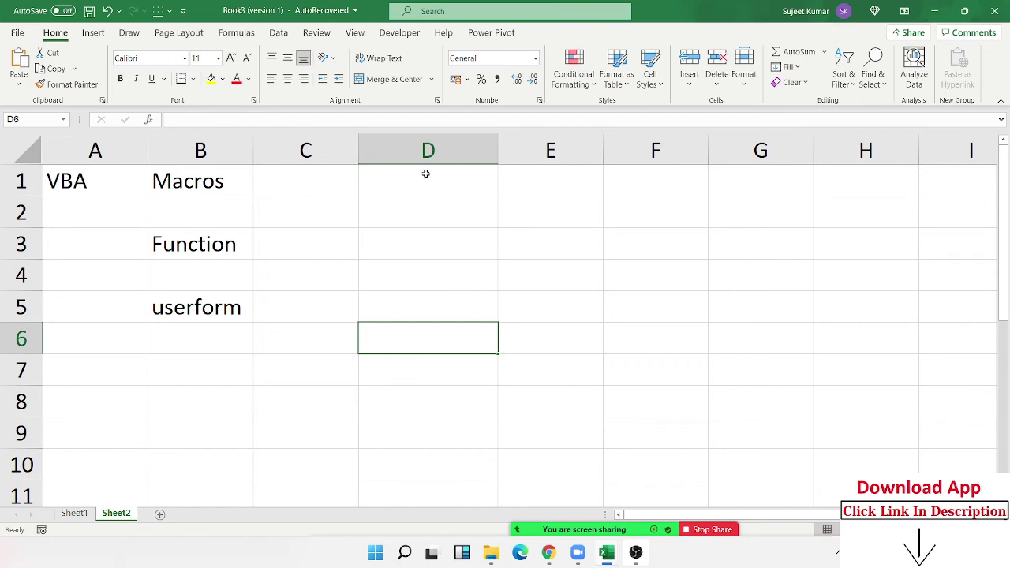
Step: Select the userform, Macros and Function cells in column B in turn
click(207, 309)
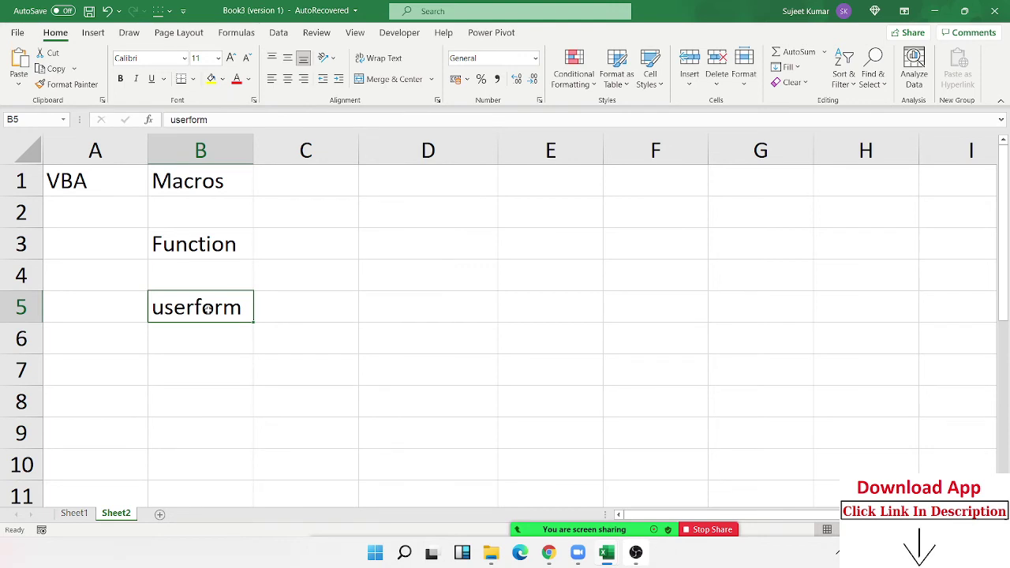
click(217, 187)
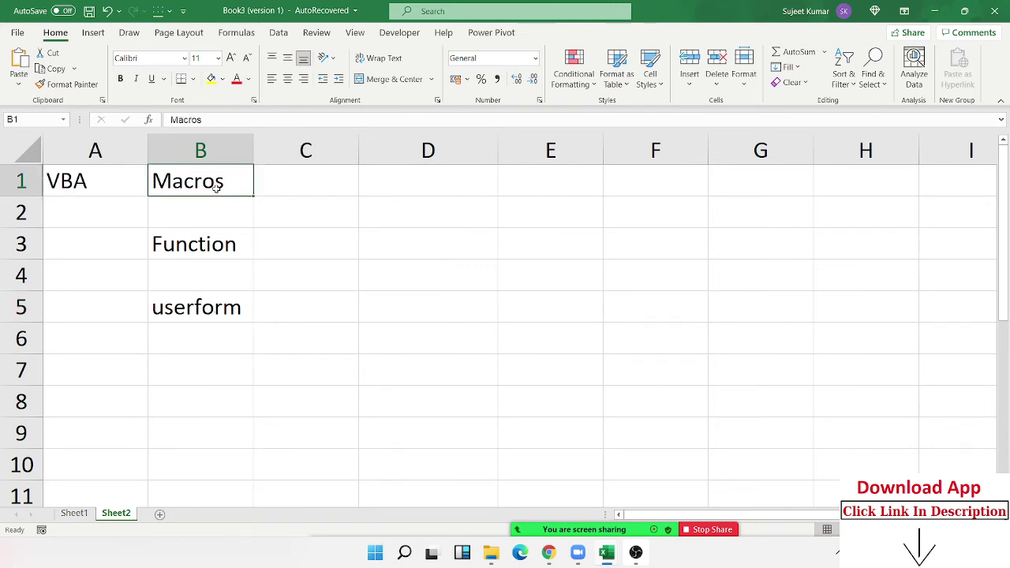
click(221, 229)
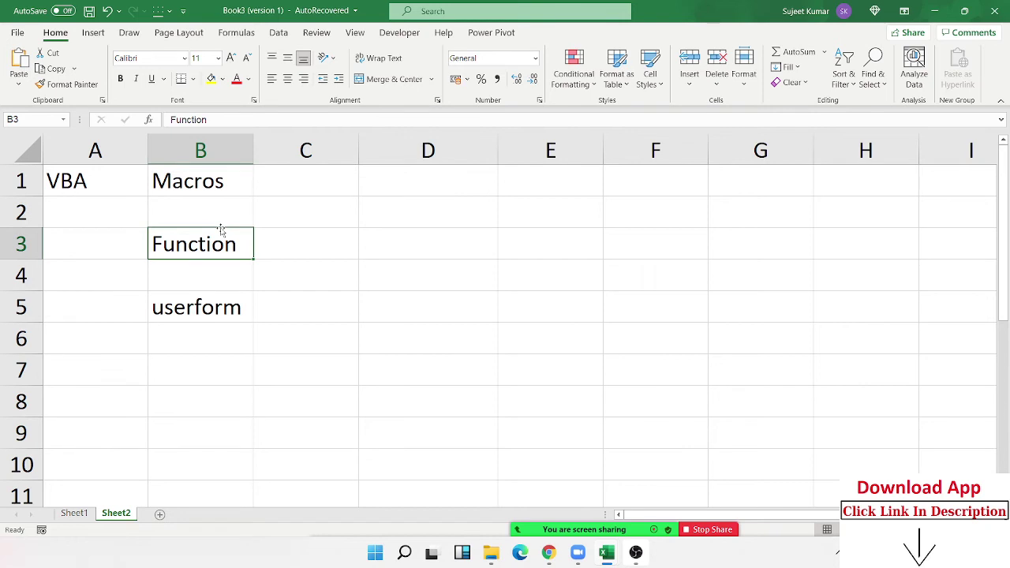
click(220, 182)
click(278, 263)
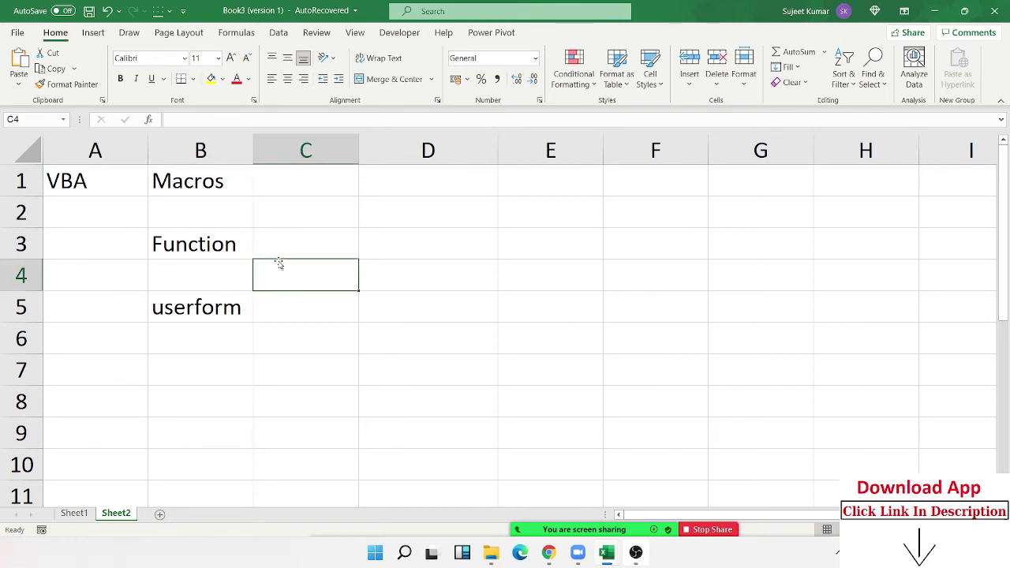
click(234, 303)
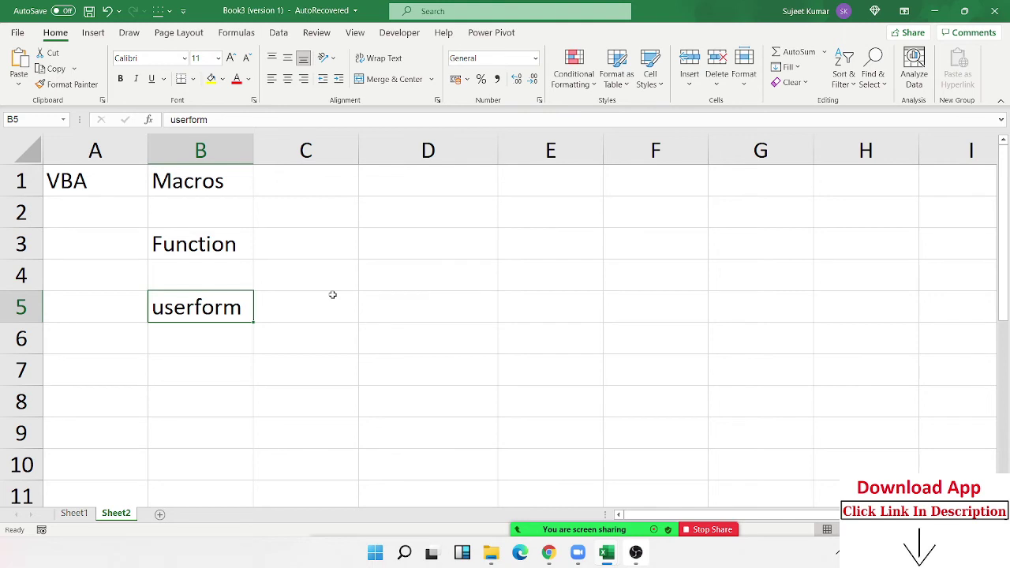
click(222, 183)
Step: Select ranges in columns B and C, then show the Developer tab's tools
drag(258, 198, 205, 339)
click(226, 184)
mouse_move(205, 183)
mouse_down()
mouse_move(206, 213)
mouse_move(274, 179)
mouse_up()
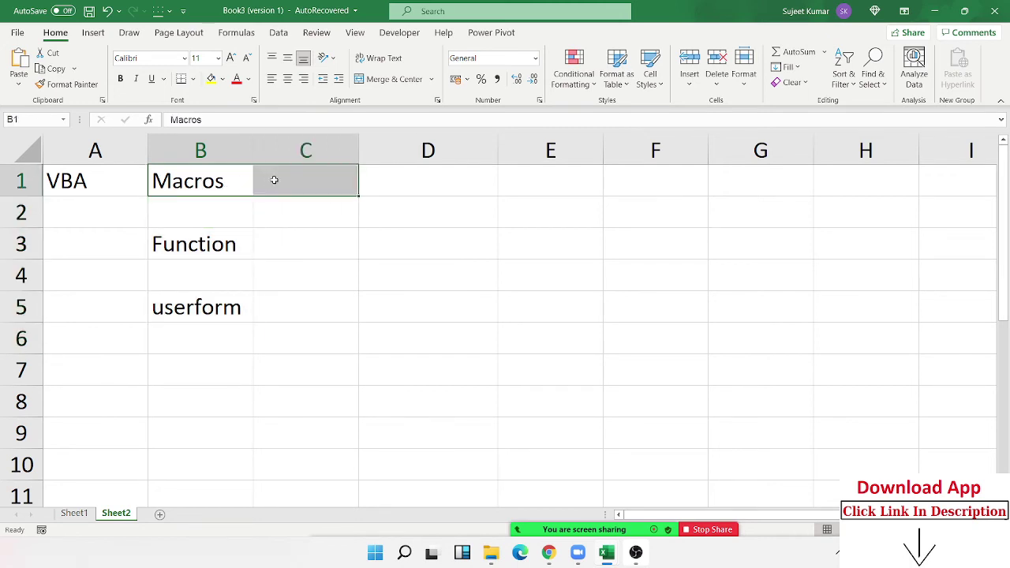
click(317, 213)
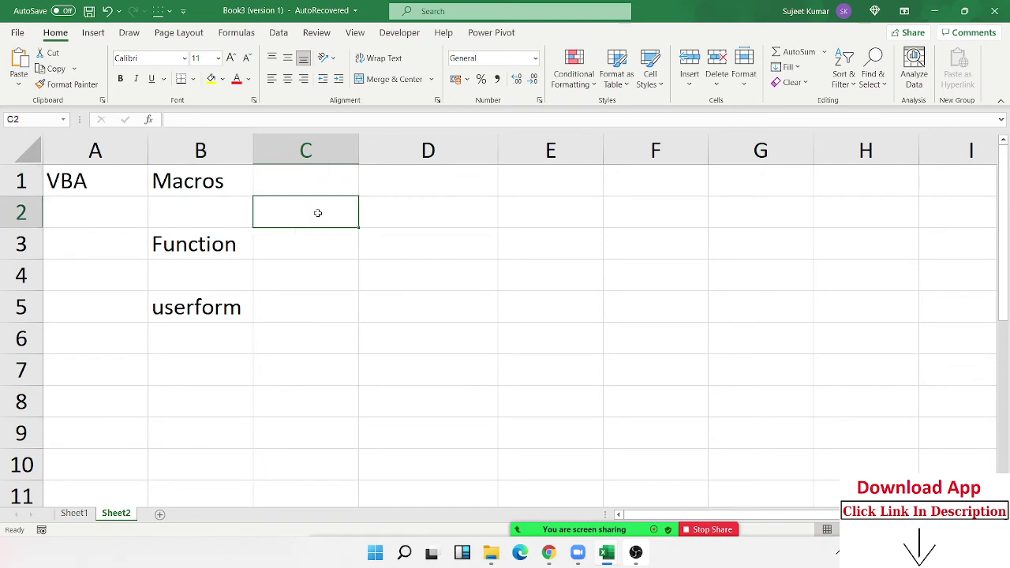
click(205, 188)
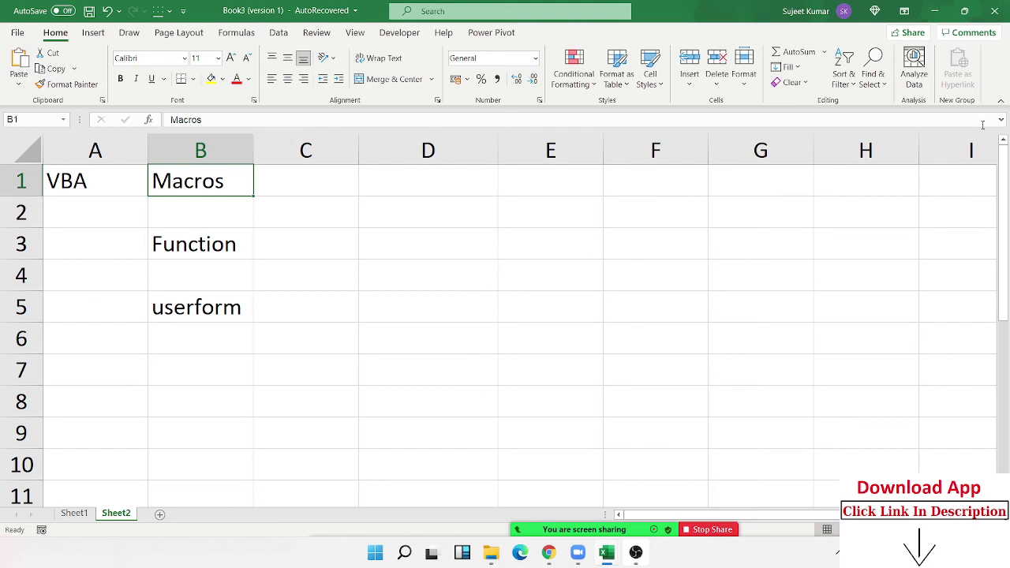
click(406, 204)
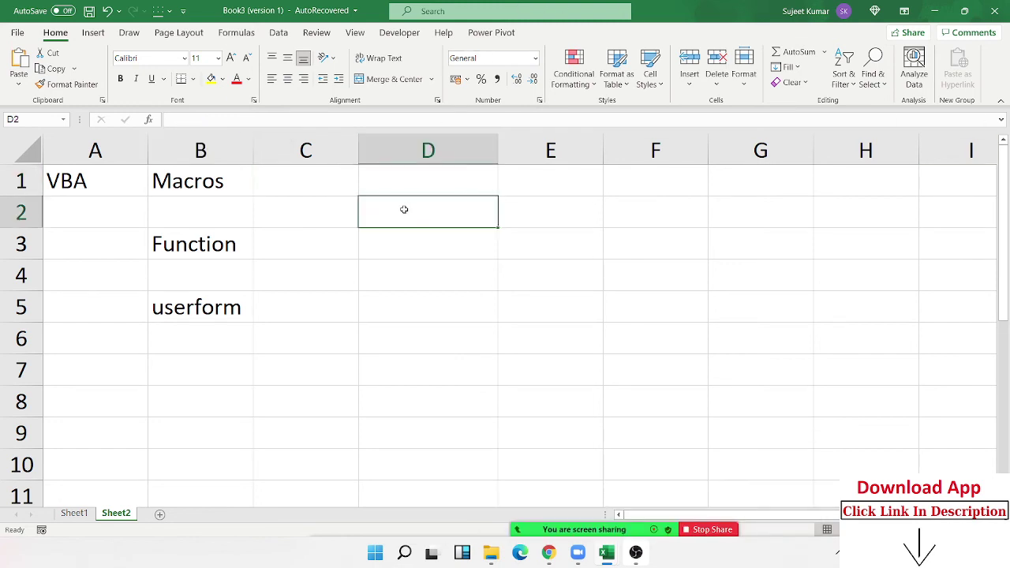
click(399, 33)
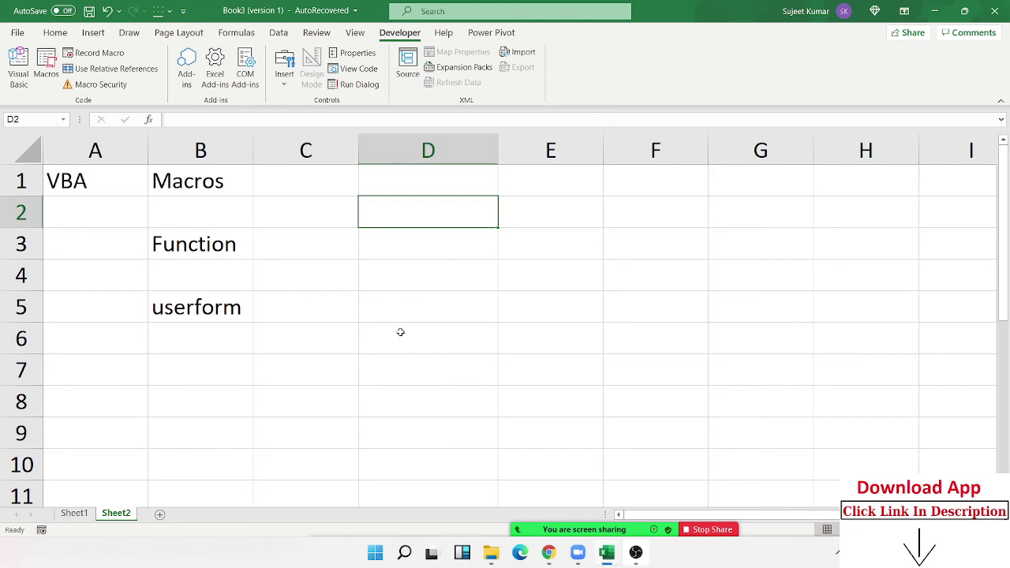
Step: Open Macro Security to view the Trust Center's macro settings
click(96, 84)
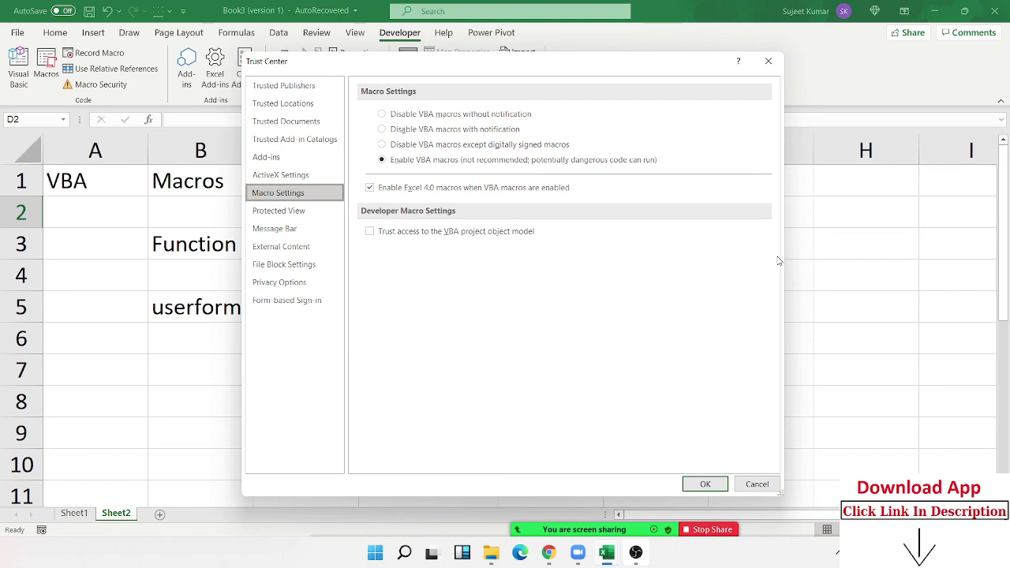
Step: Close the Trust Center dialog to return to Sheet2
key(Return)
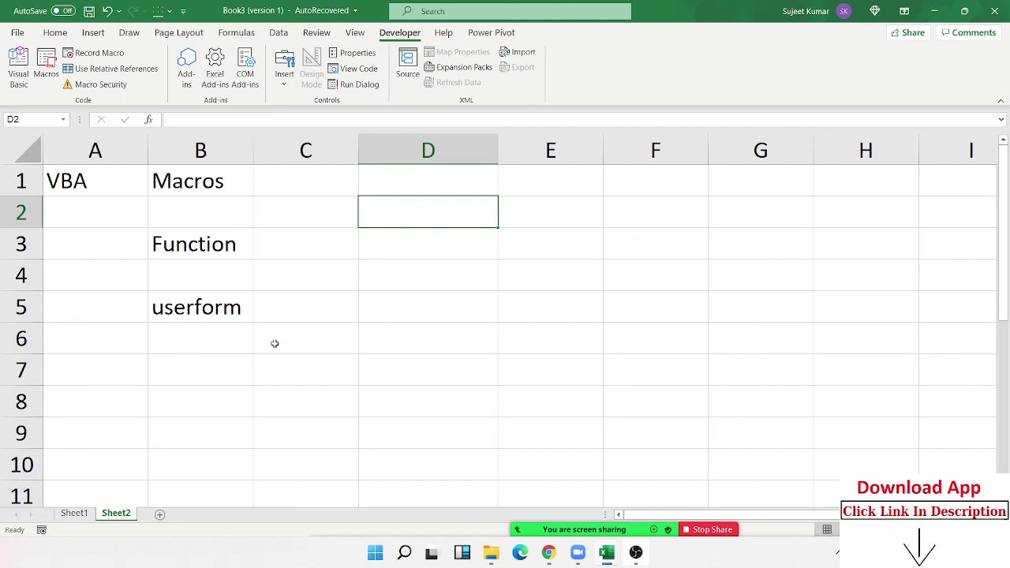
mouse_move(222, 346)
mouse_down()
mouse_move(198, 295)
mouse_move(170, 162)
mouse_up()
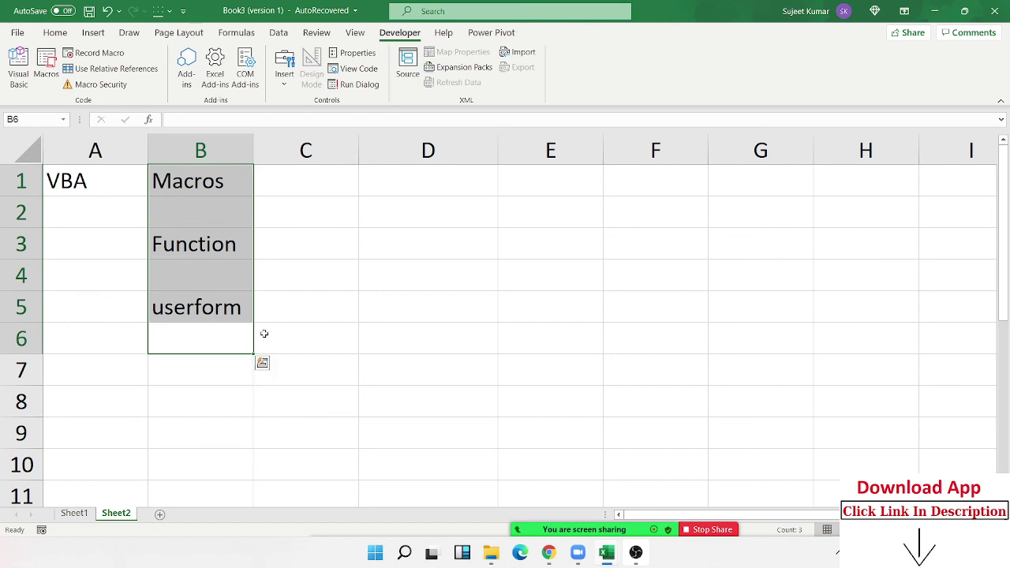
click(213, 304)
click(209, 242)
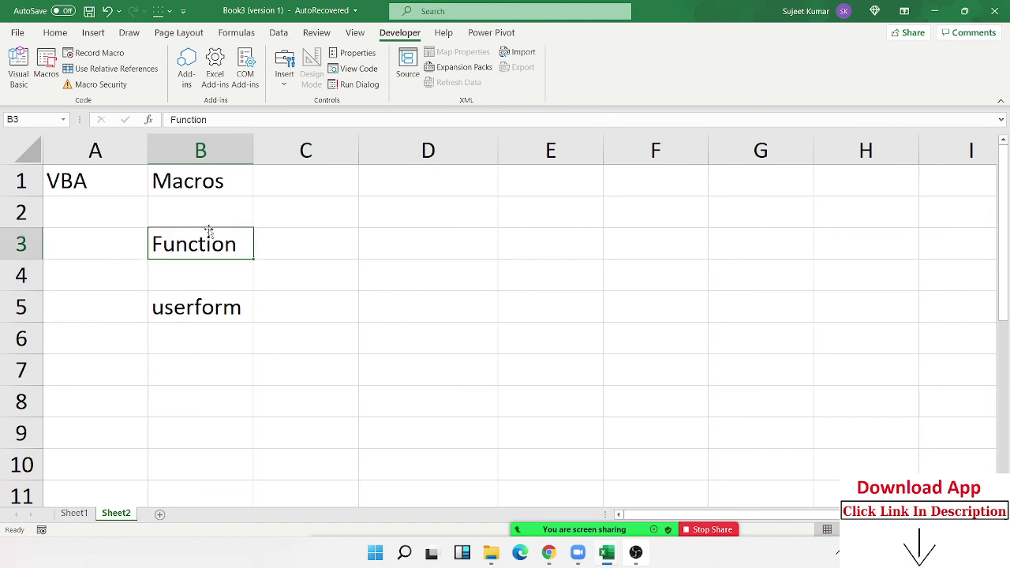
click(210, 183)
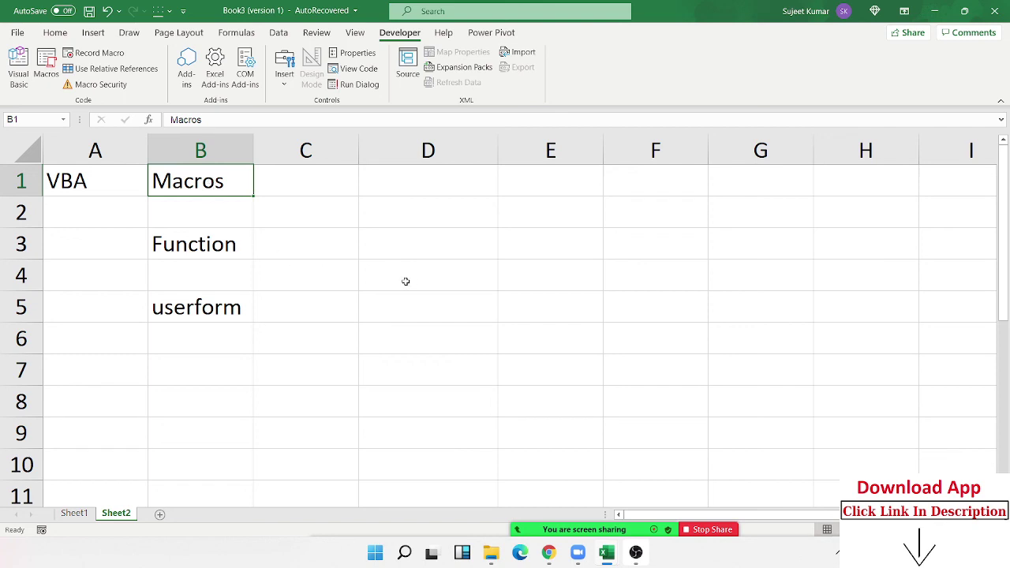
click(82, 514)
scroll(315, 382, up, 8)
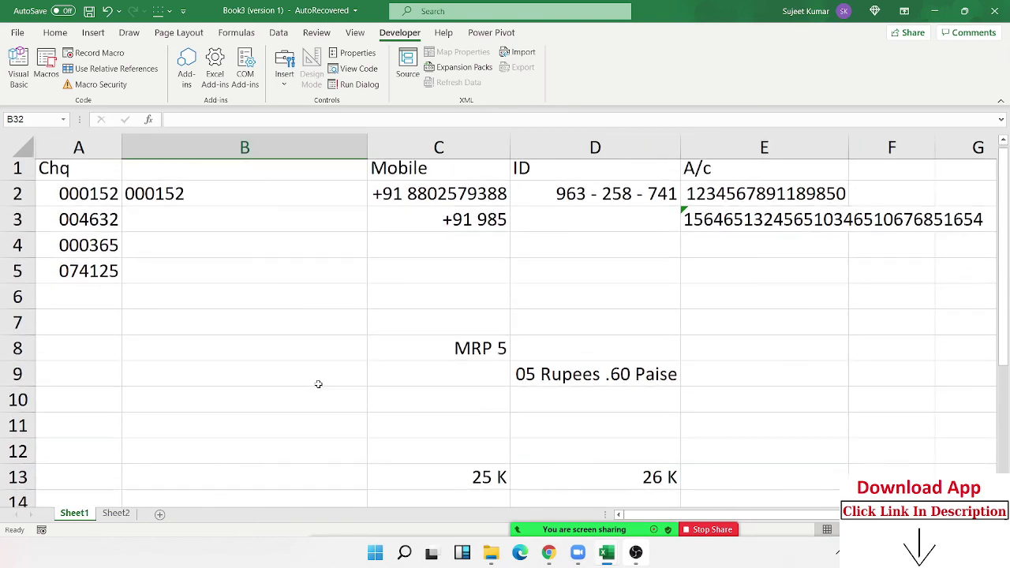
scroll(315, 382, down, 6)
click(116, 513)
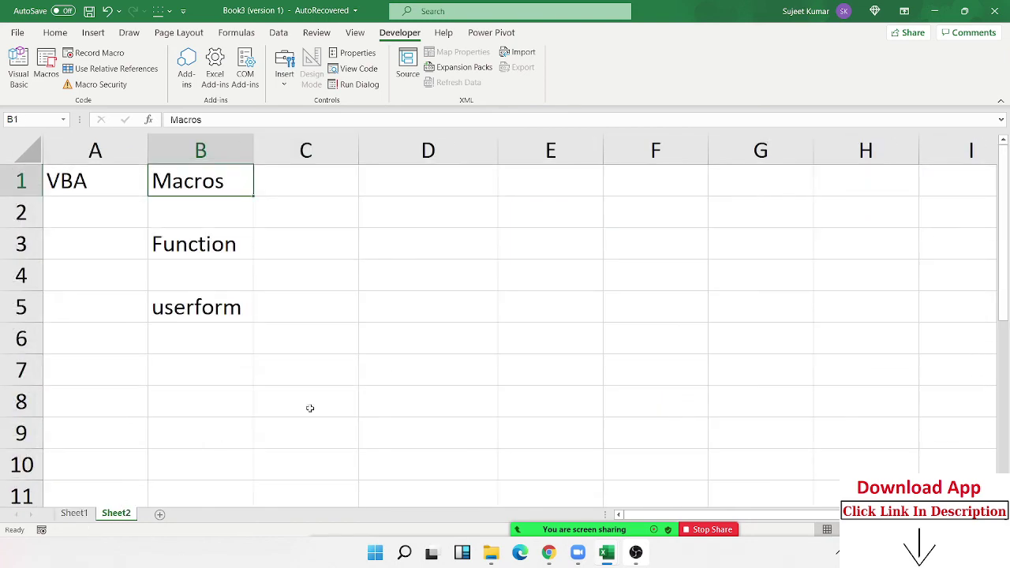
click(464, 359)
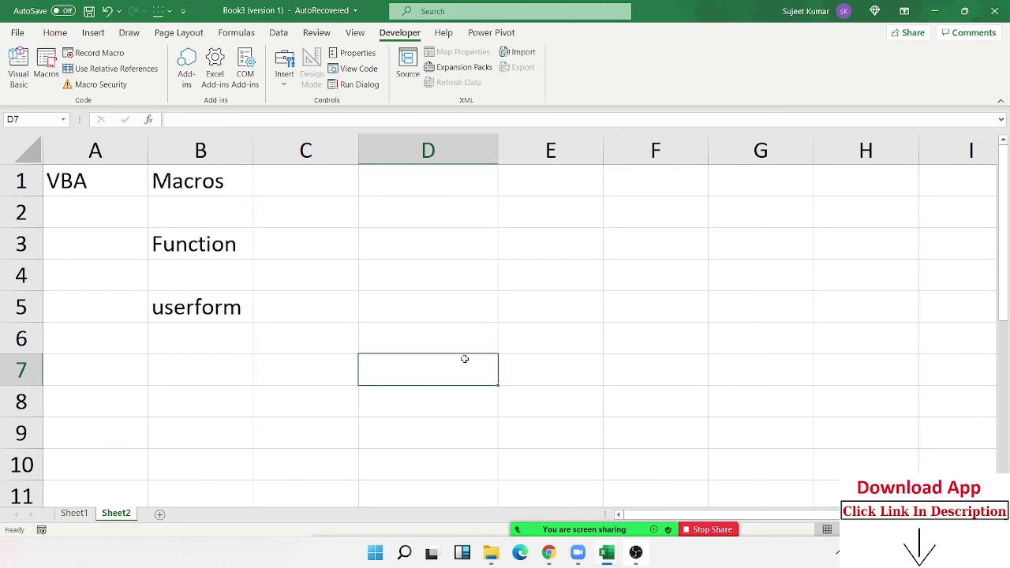
drag(214, 310, 178, 179)
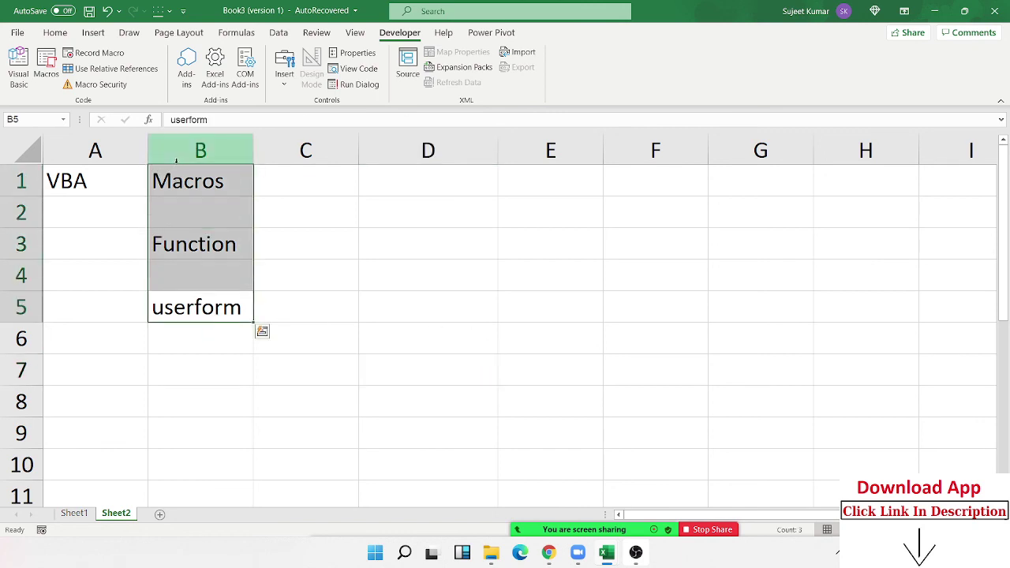
click(448, 273)
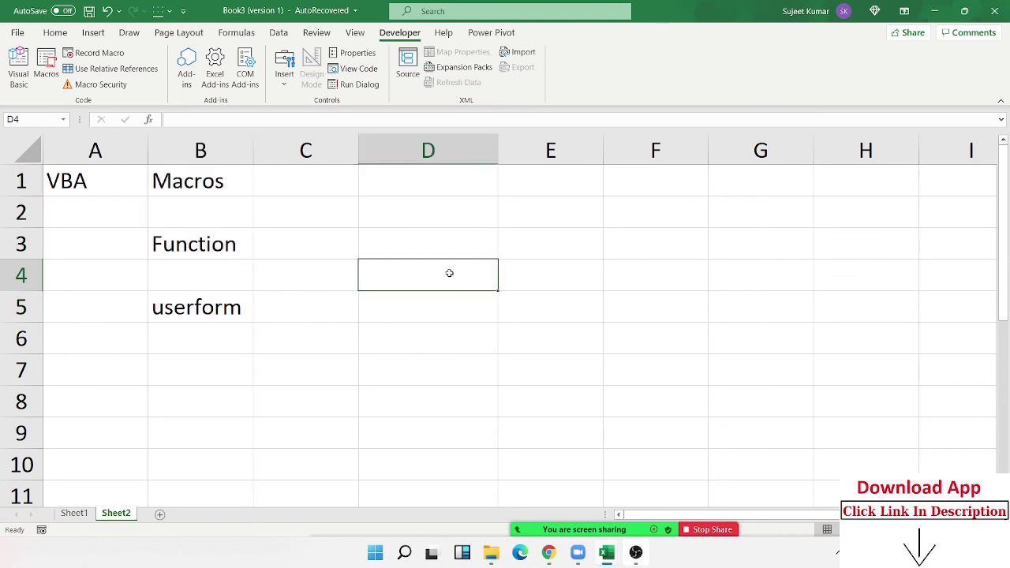